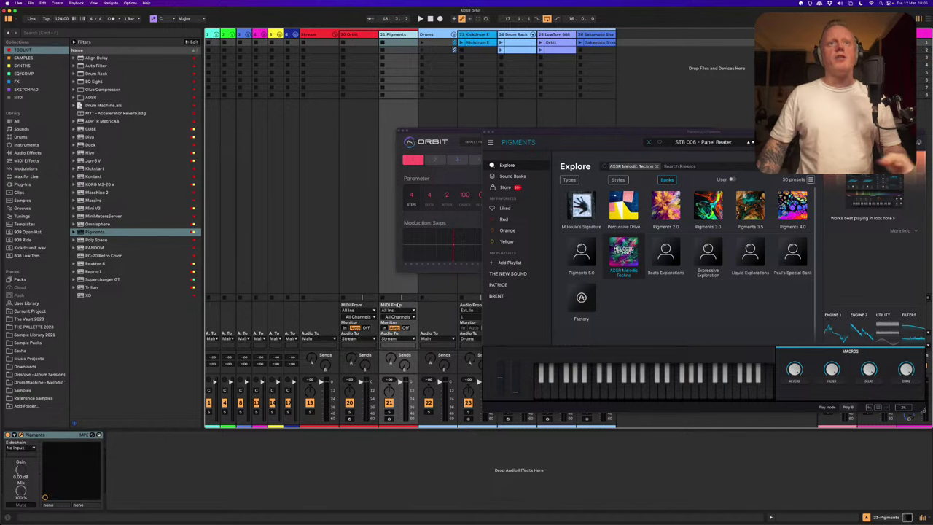
Route the Pigments track's MIDI input from 20-Orbit using the Orbit channel, and set its monitoring to In
left_click(399, 317)
left_click(388, 319)
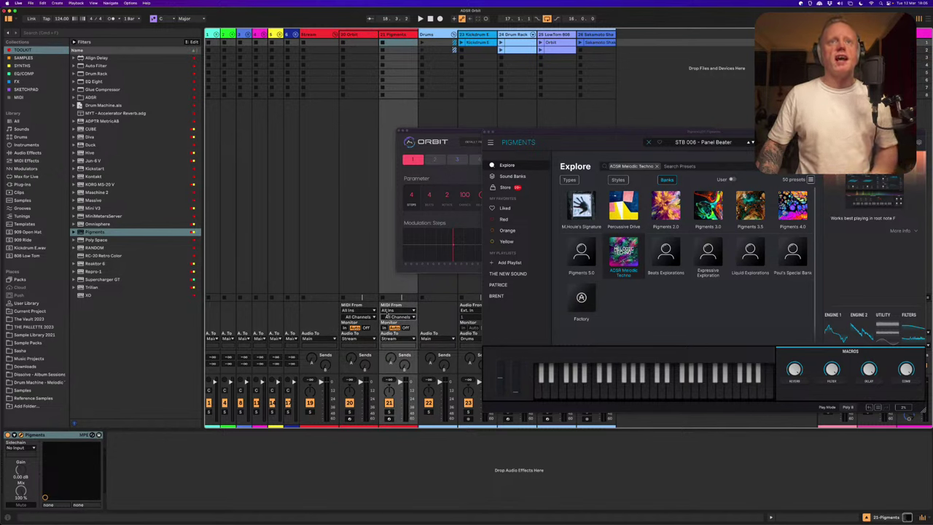
left_click(389, 310)
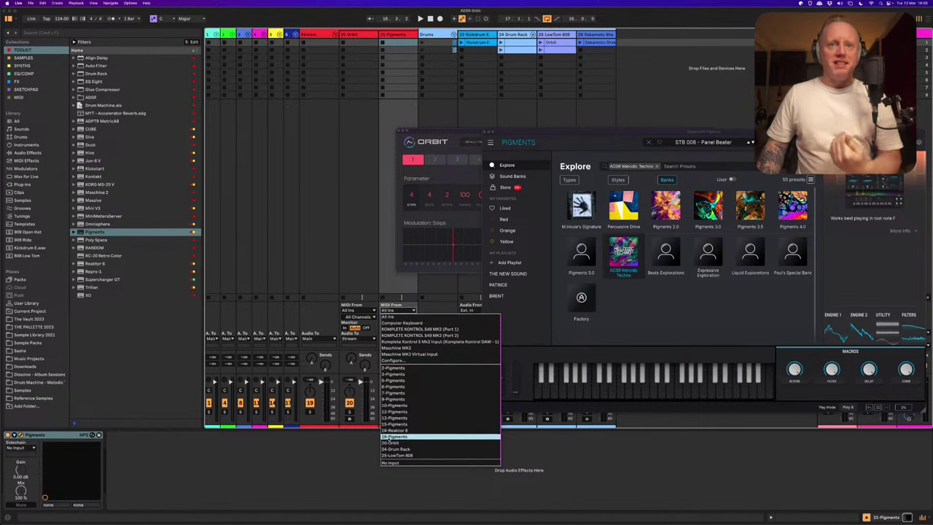
left_click(393, 442)
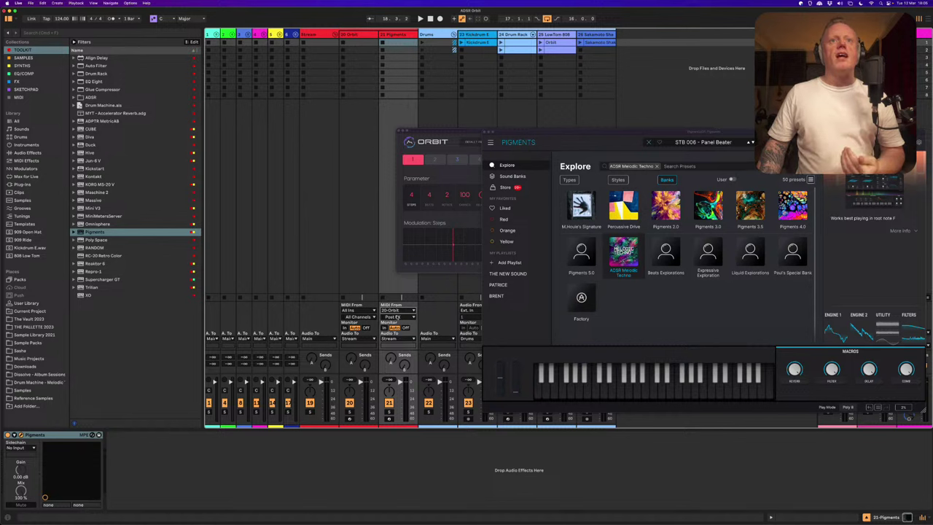
left_click(398, 318)
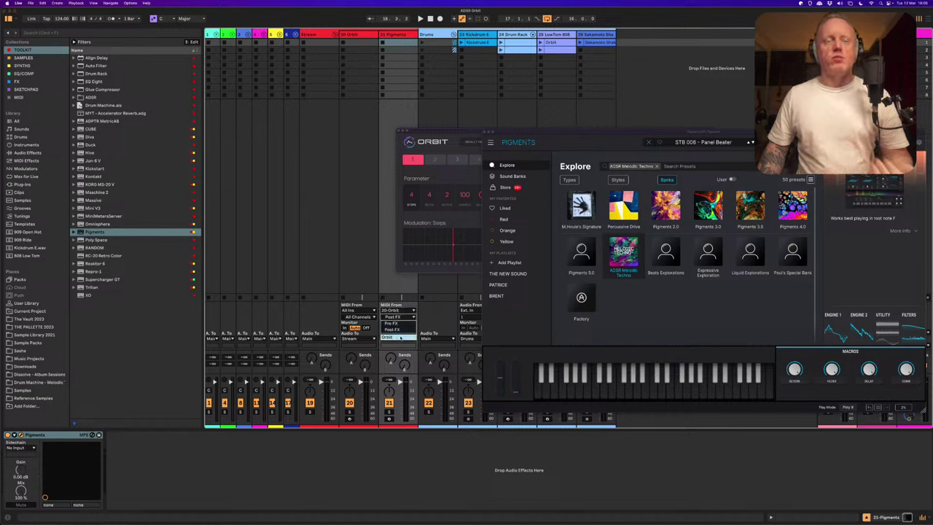
left_click(400, 337)
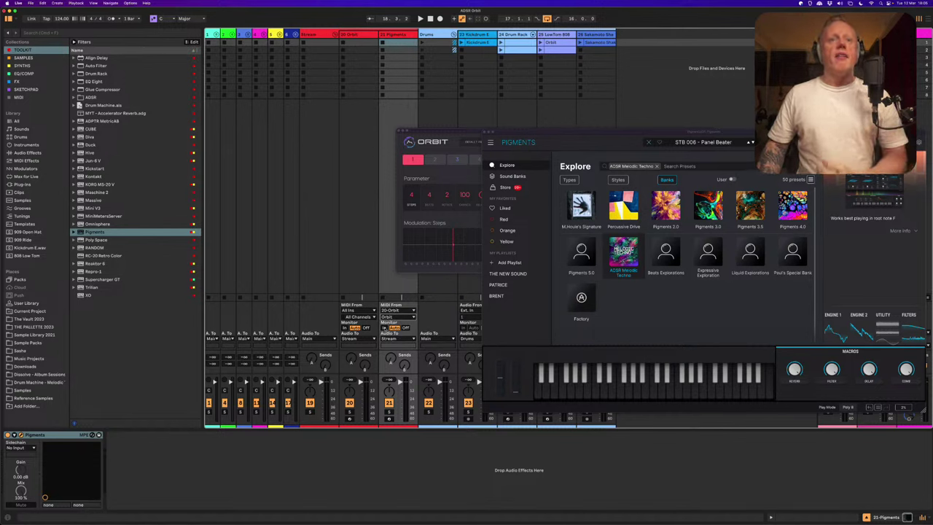
left_click(384, 327)
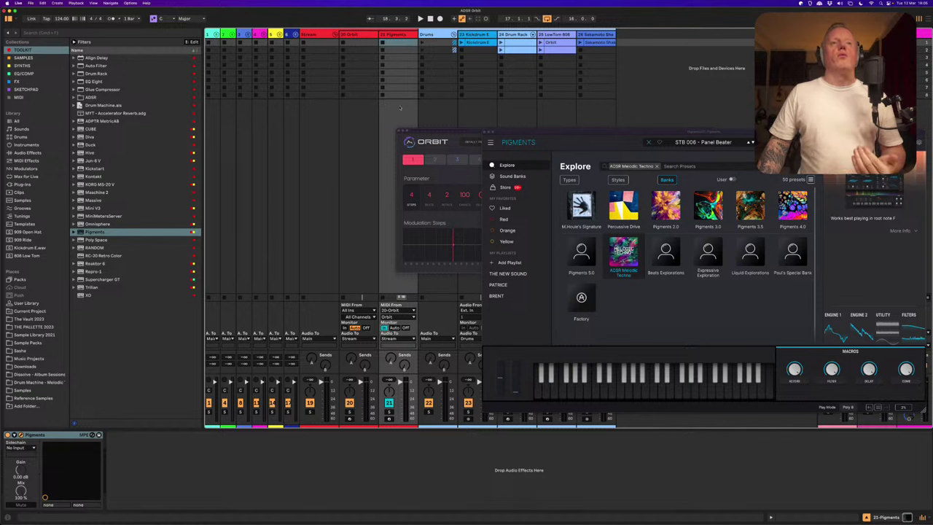
Display Pigments' synth controls instead of its preset browser, and move the Orbit window so both plugins are fully accessible
left_click(367, 34)
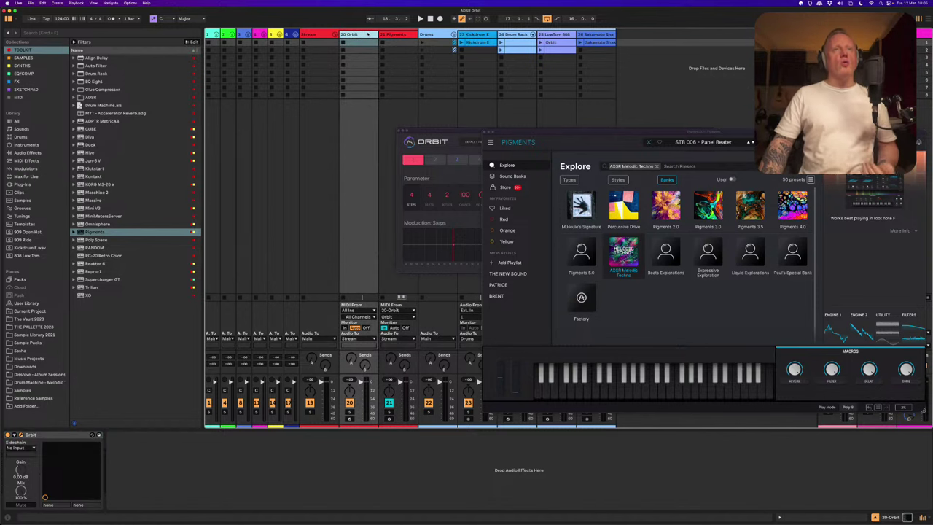
left_click(386, 35)
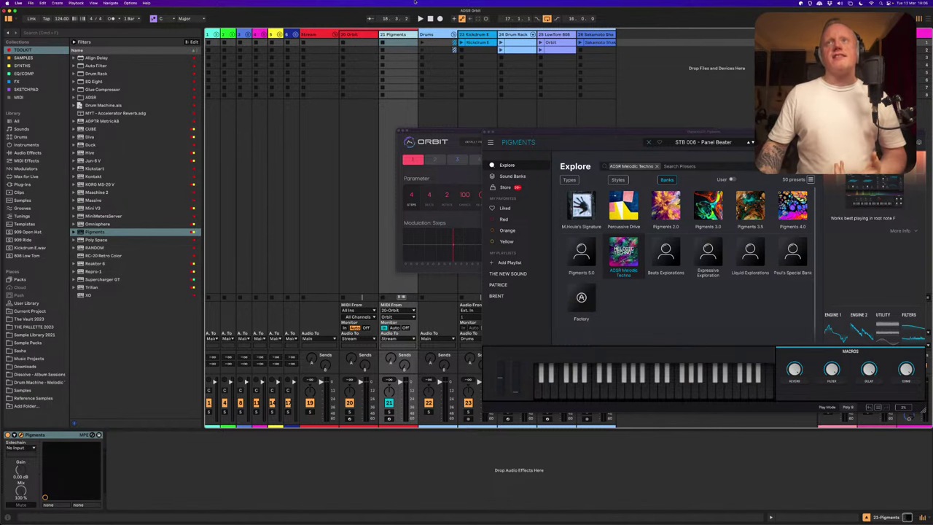
left_click(649, 142)
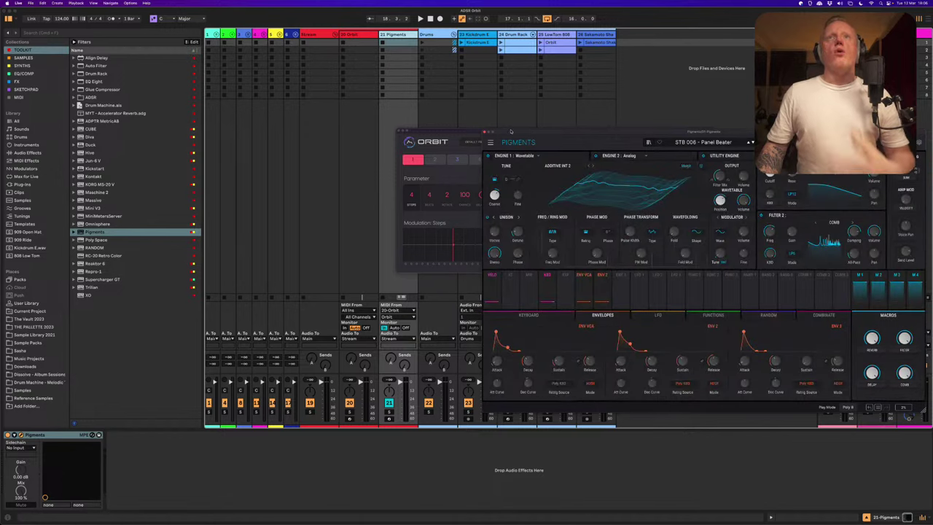
left_click_drag(473, 131, 229, 136)
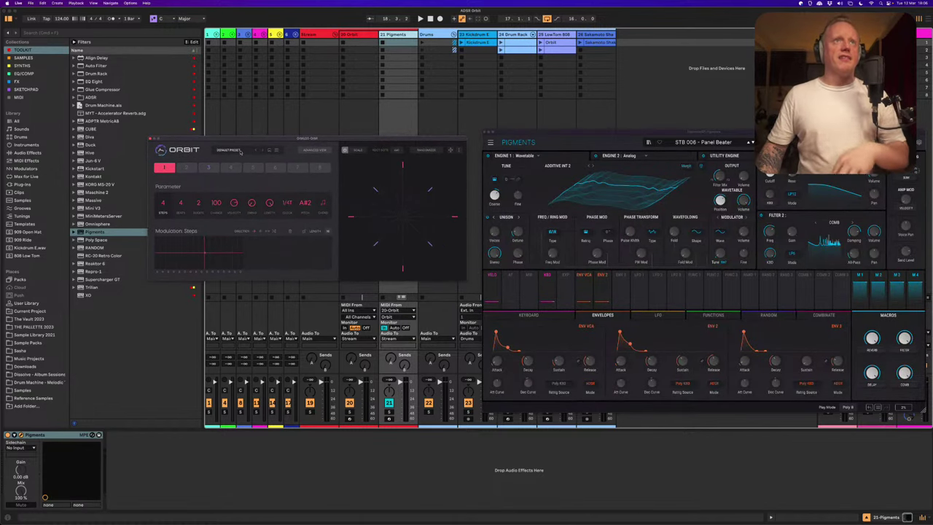
Load the ARP 001 - Simple preset from the ADSR - Melodic Techno for Orbit user folder into Orbit
left_click(241, 151)
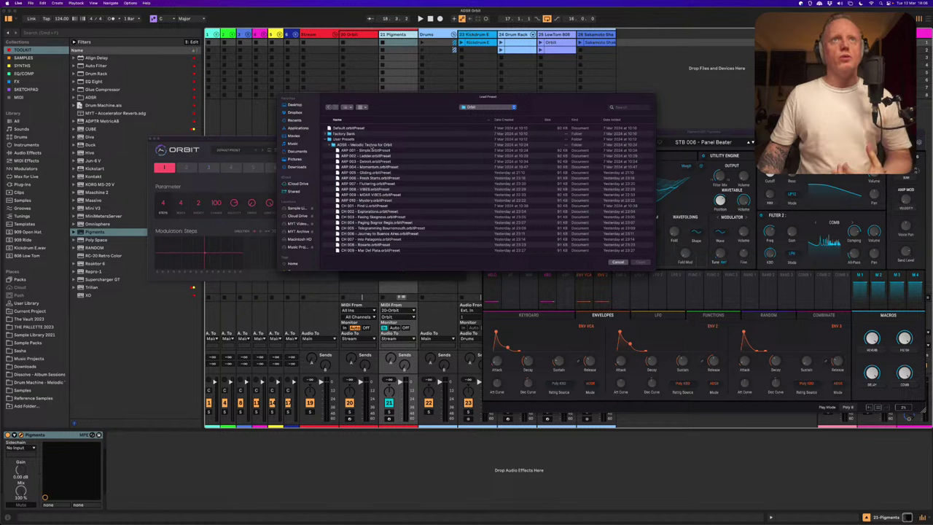
left_click(370, 145)
scroll(370, 168, "down", 5)
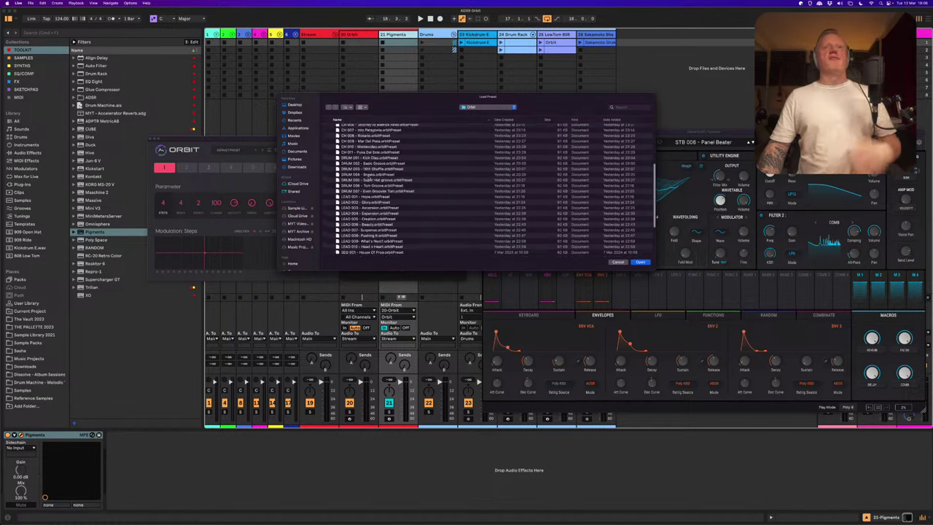
scroll(369, 177, "down", 3)
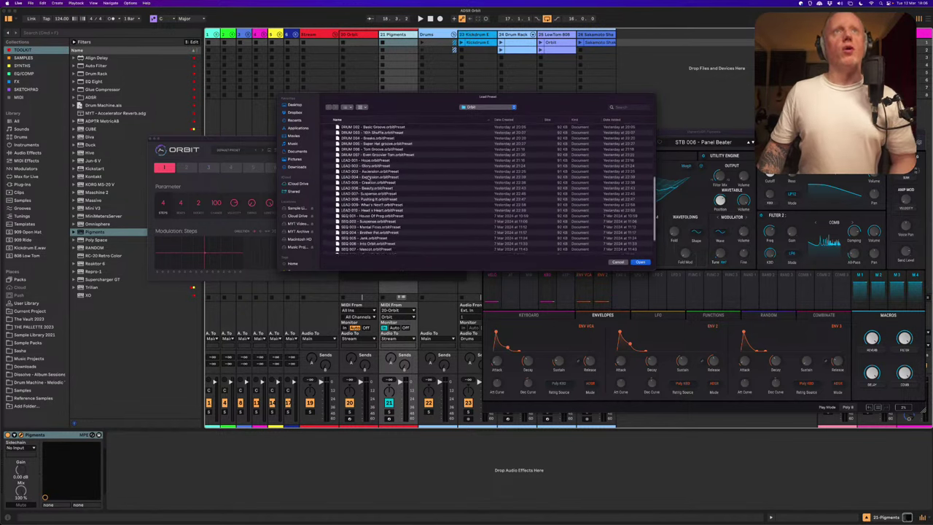
scroll(368, 177, "up", 5)
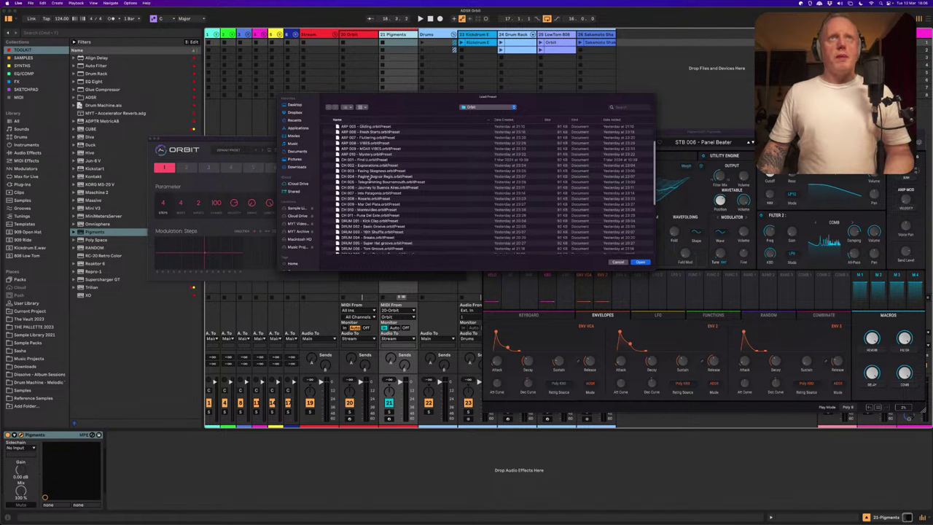
scroll(369, 177, "up", 3)
scroll(370, 177, "down", 5)
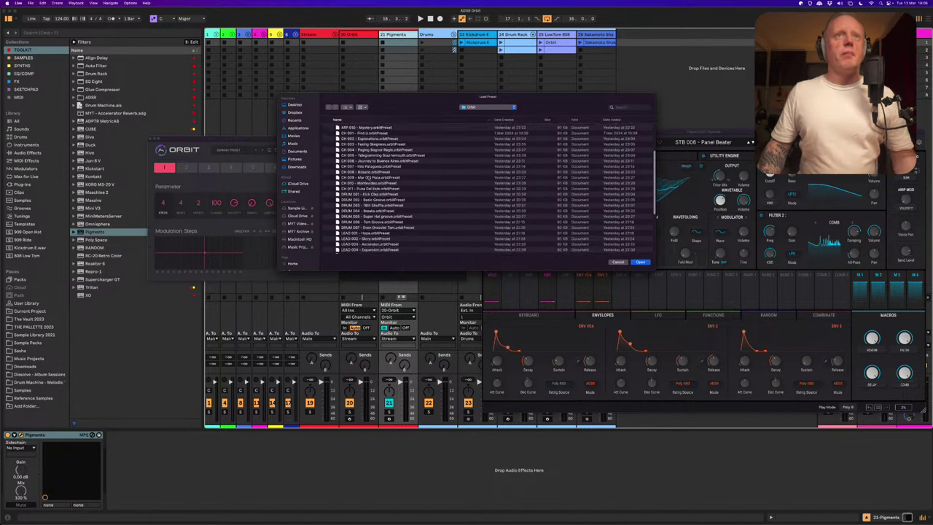
scroll(369, 177, "down", 3)
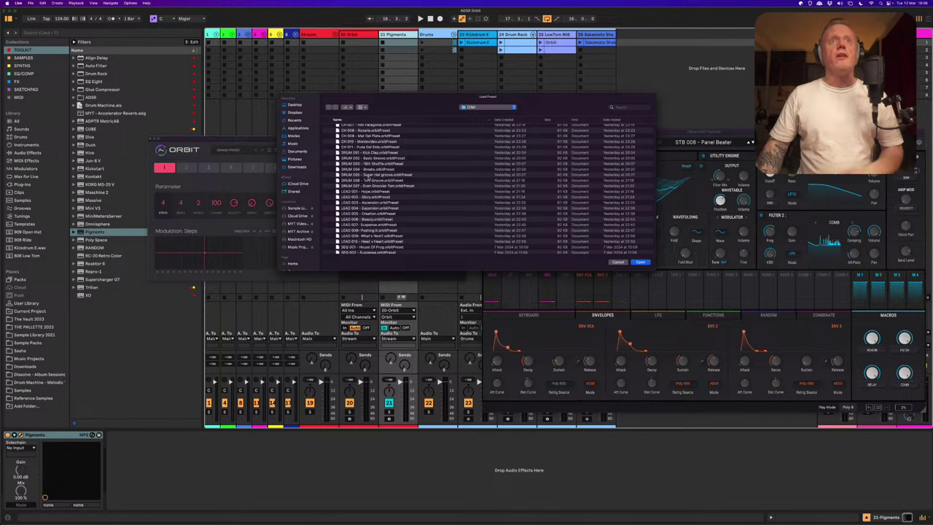
scroll(368, 175, "up", 5)
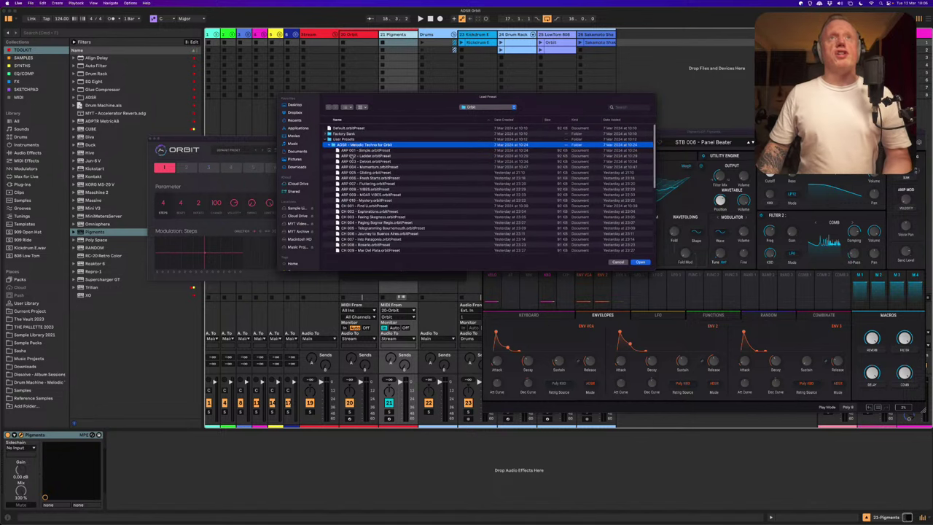
left_click(359, 150)
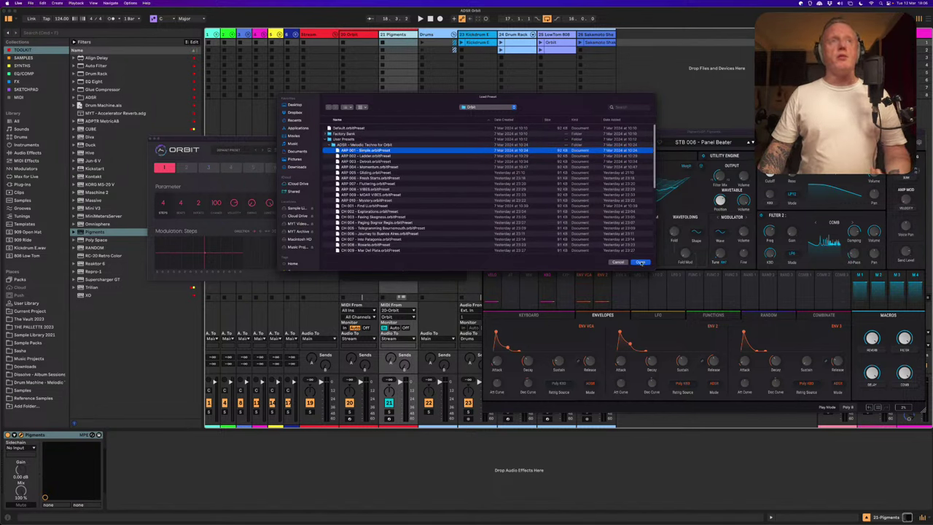
left_click(642, 261)
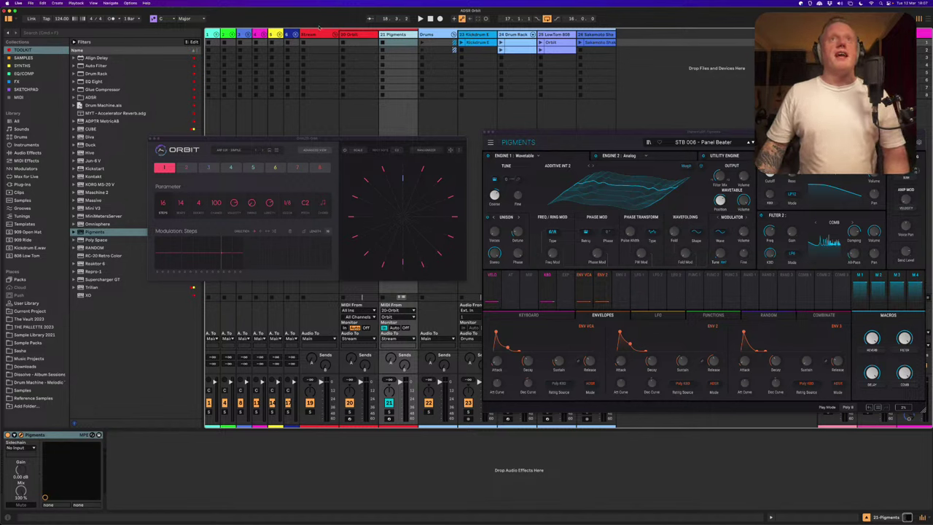
Play the set to audition the Orbit arpeggio through the Pigments sound
left_click(312, 34)
key("space")
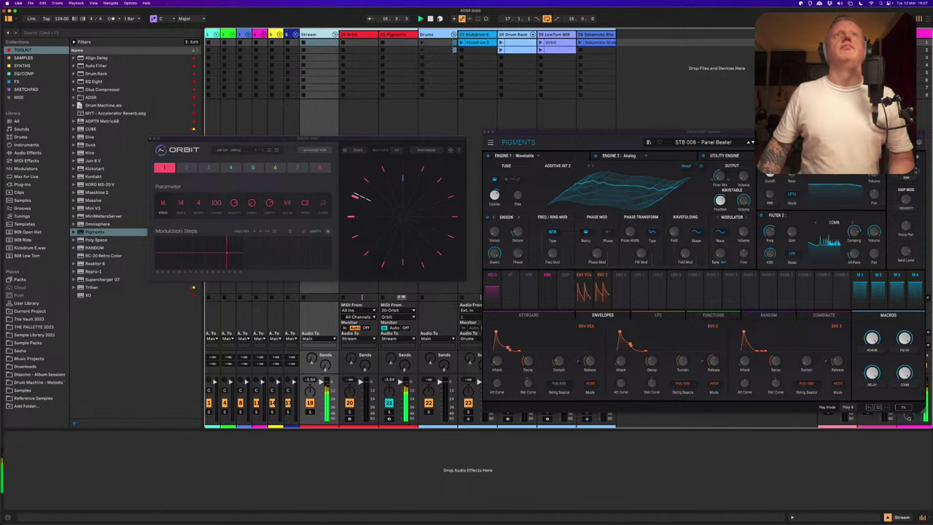
left_click(494, 195)
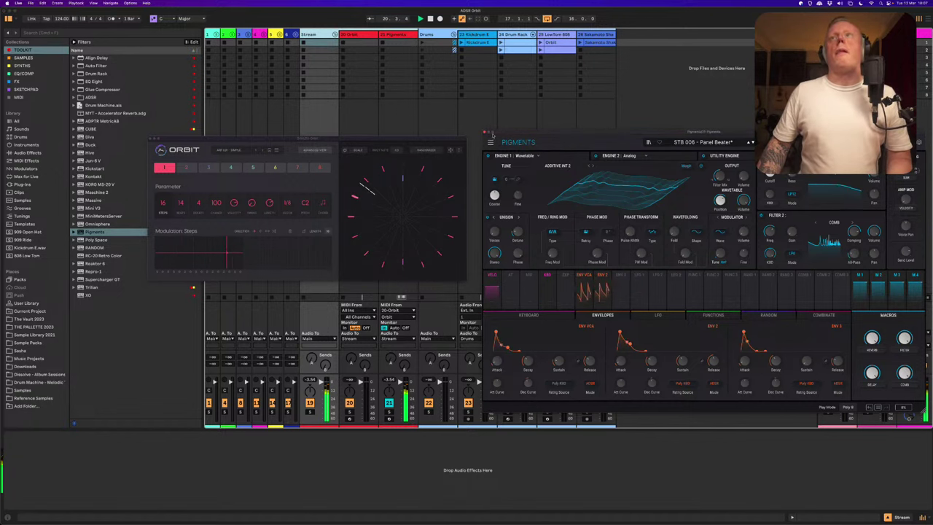
Add the Pitch MIDI effect before Pigments on its track, set it to -12 st, and stop playback
left_click(403, 35)
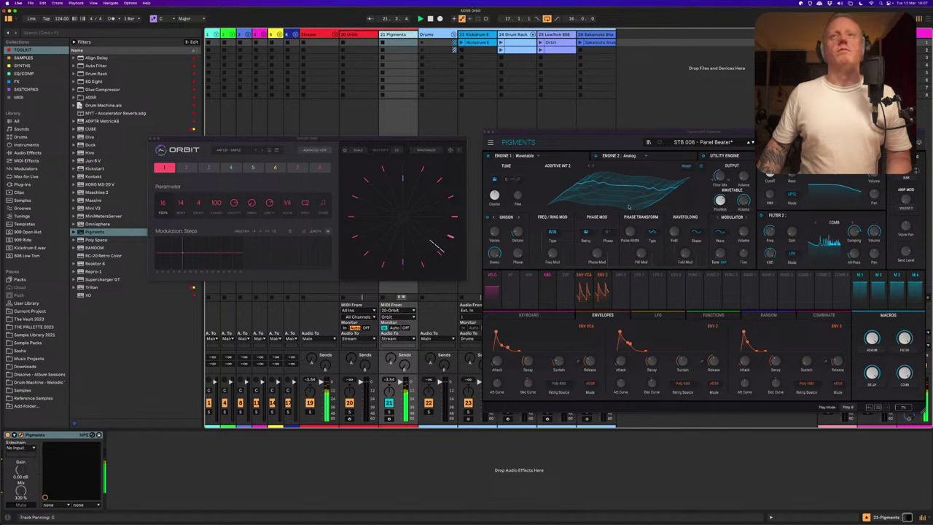
mouse_move(495, 194)
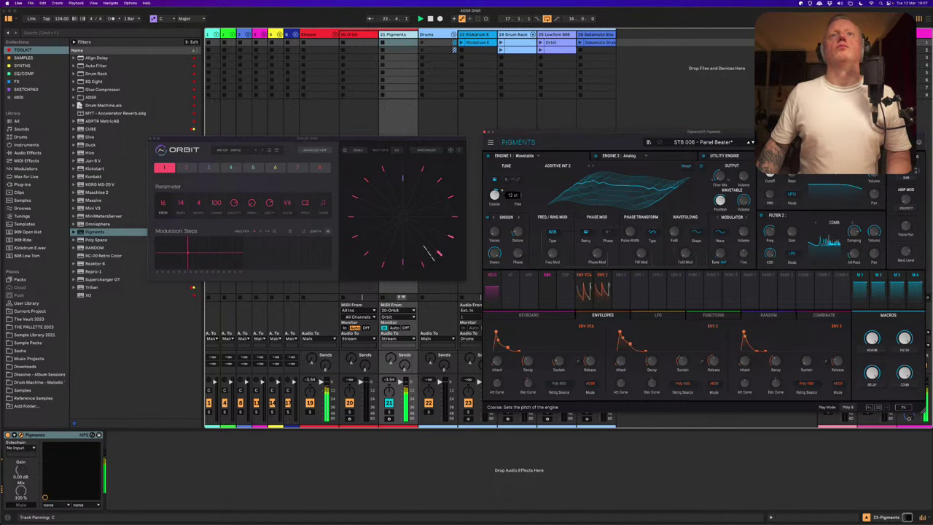
left_click(27, 160)
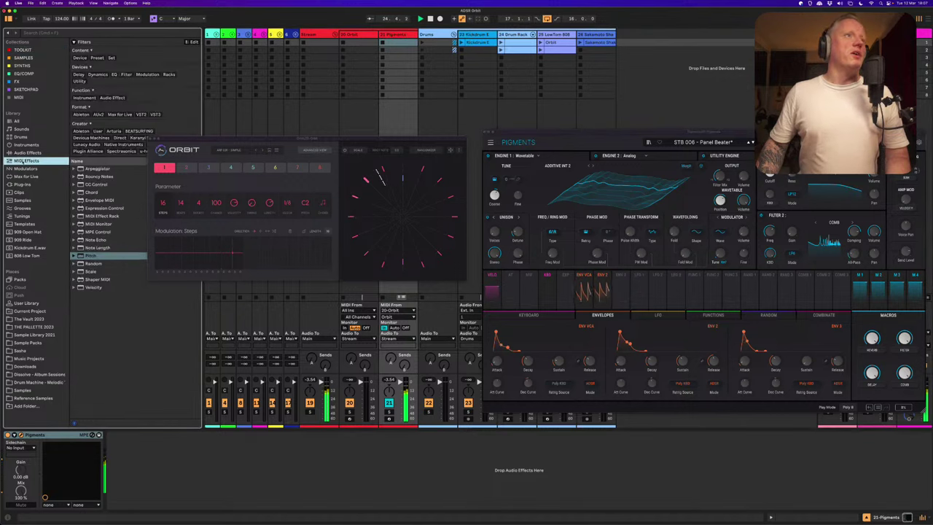
double_click(90, 169)
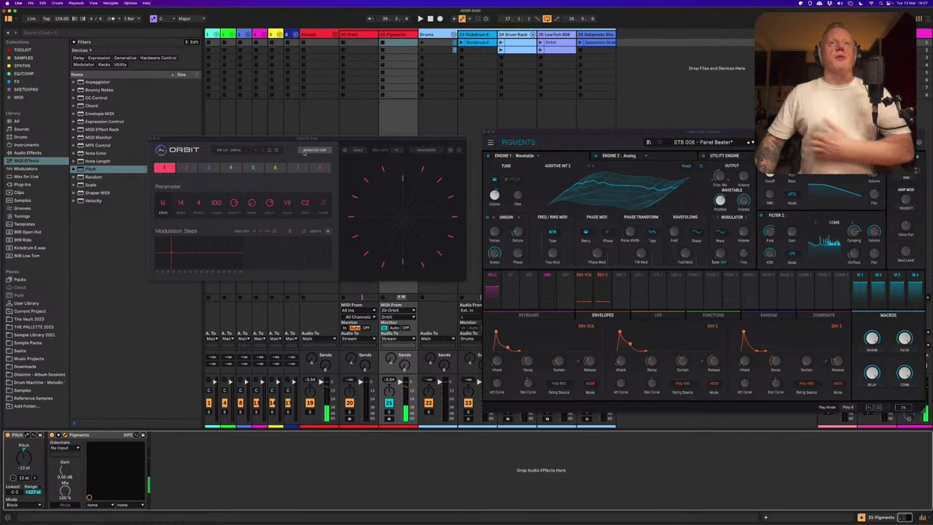
Switch Orbit to its advanced view and clear the Pigments window away so Orbit sits centrally
left_click(305, 152)
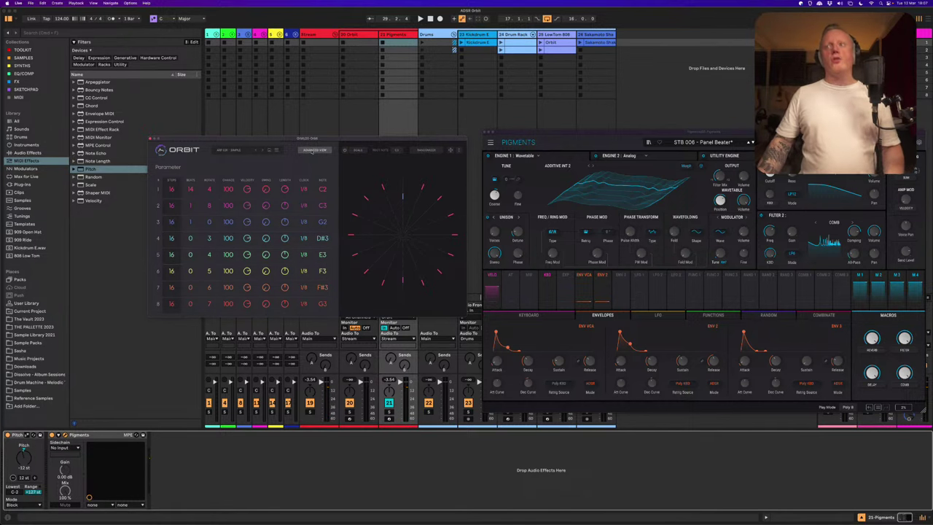
left_click(482, 134)
left_click_drag(410, 138, 570, 169)
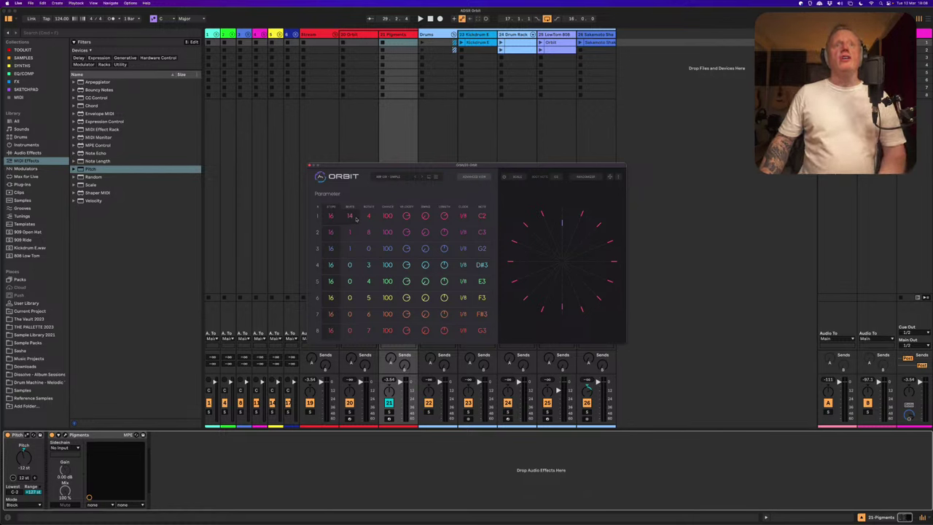
Experiment with Beats and Rotate on Orbit's first row, ending with Beats 14, Rotate 4 and Chance 75
left_click_drag(356, 219, 357, 216)
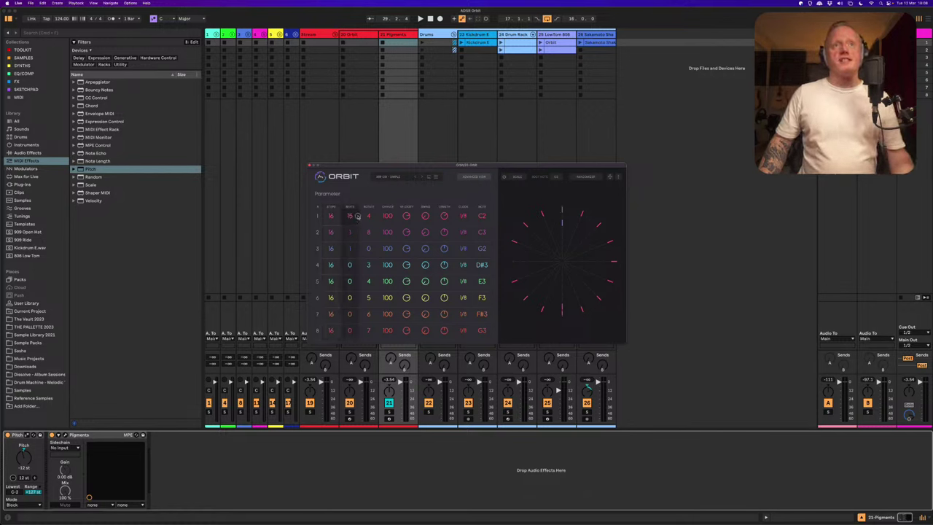
mouse_move(357, 216)
left_mouse_down()
mouse_move(357, 235)
mouse_move(357, 216)
left_mouse_up()
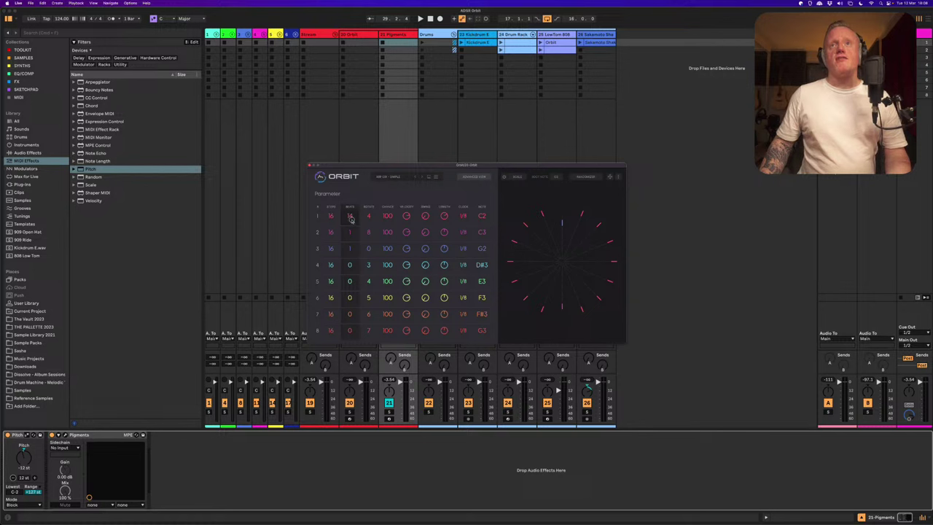
mouse_move(371, 218)
left_mouse_down()
mouse_move(372, 208)
mouse_move(371, 228)
left_mouse_up()
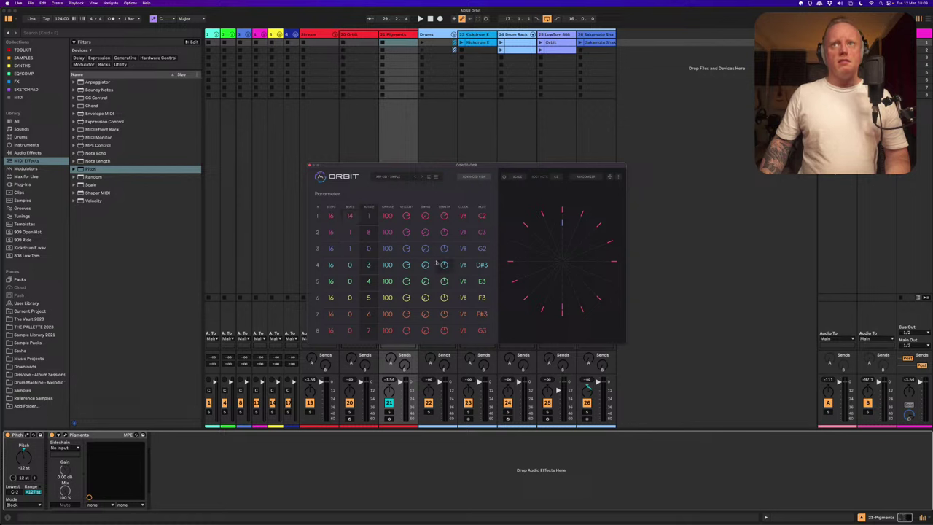
left_click(318, 249)
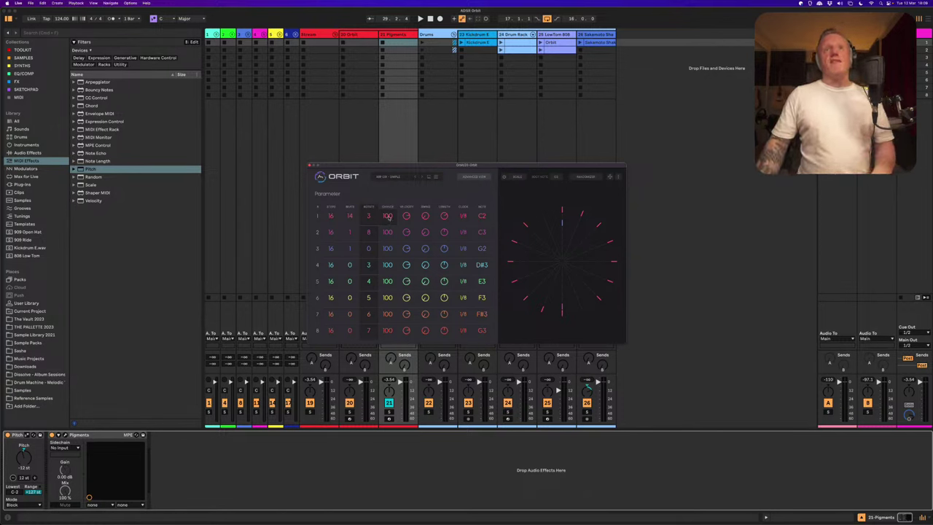
left_click_drag(368, 215, 384, 233)
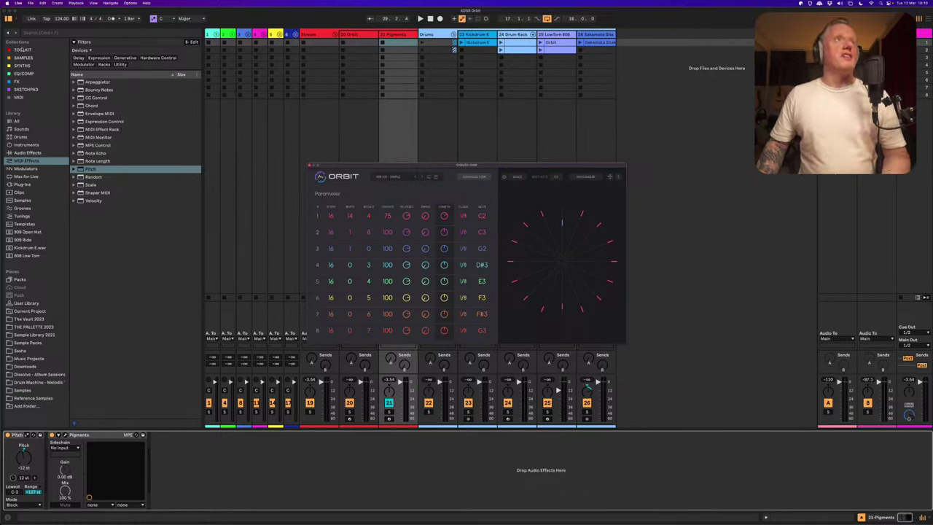
Add Kickstart after Pigments on its track, choose the third sidechain curve, and return to the Orbit window
left_click(21, 50)
double_click(86, 168)
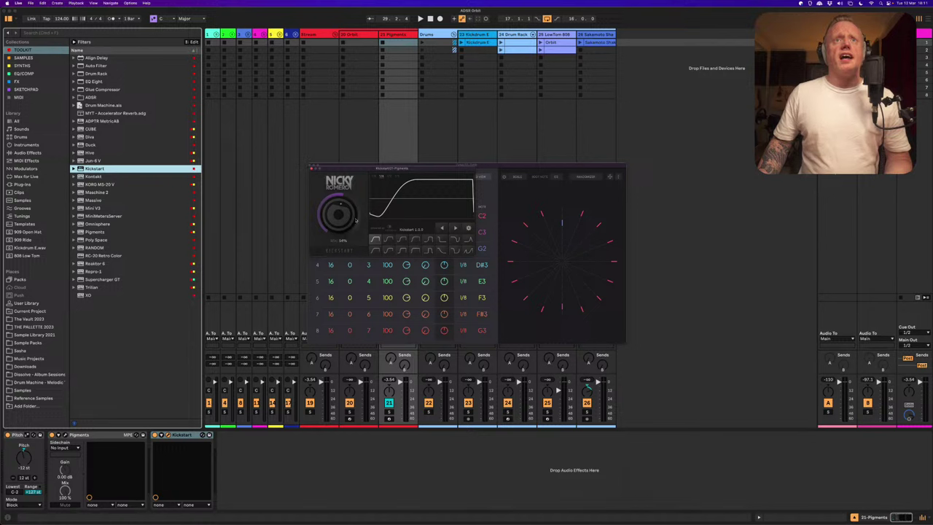
left_click(402, 240)
left_click(312, 169)
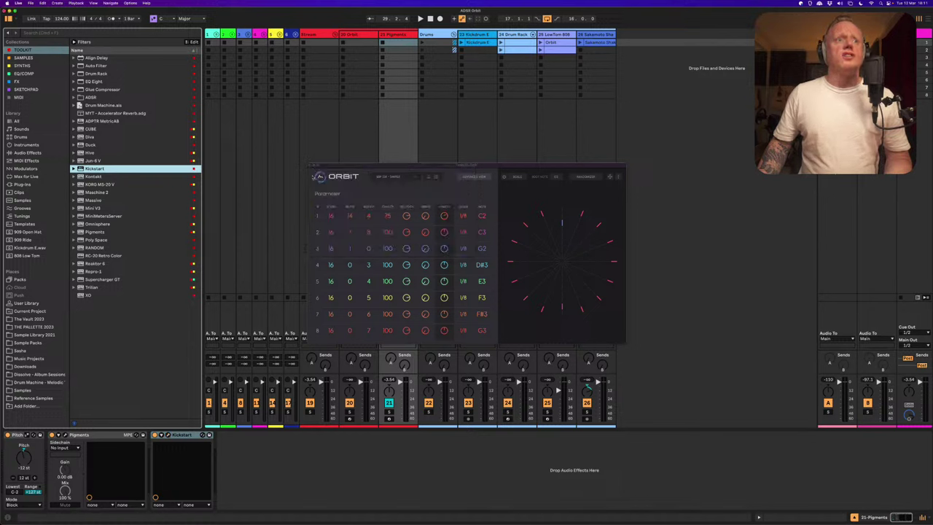
left_click(437, 165)
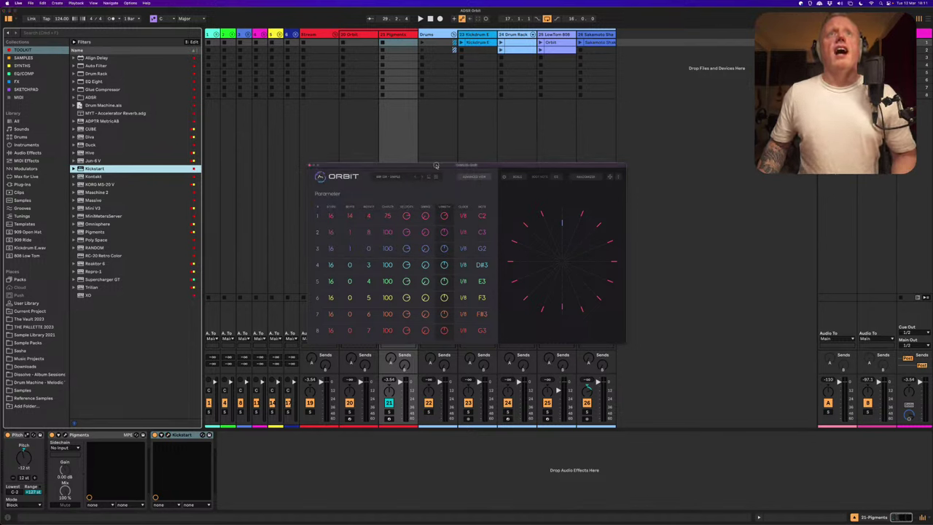
Launch the Kickdrum E clip, reselect the Pigments track, and set Chance on Orbit's first row to 100
left_click(460, 43)
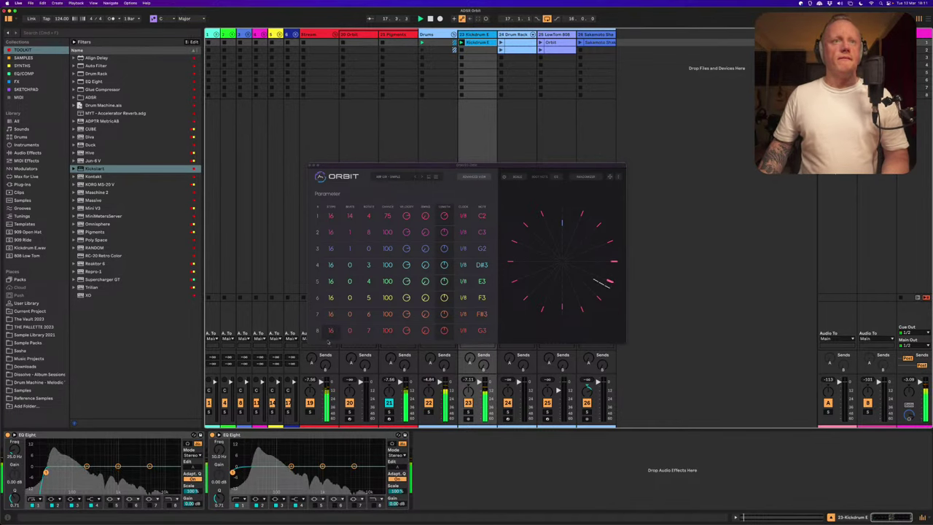
key("Left")
key("Left")
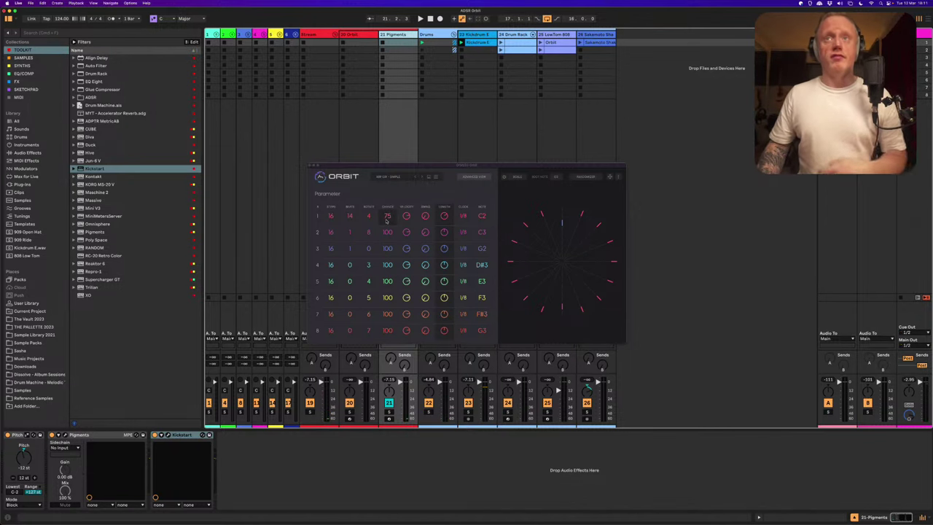
left_click_drag(387, 220, 388, 215)
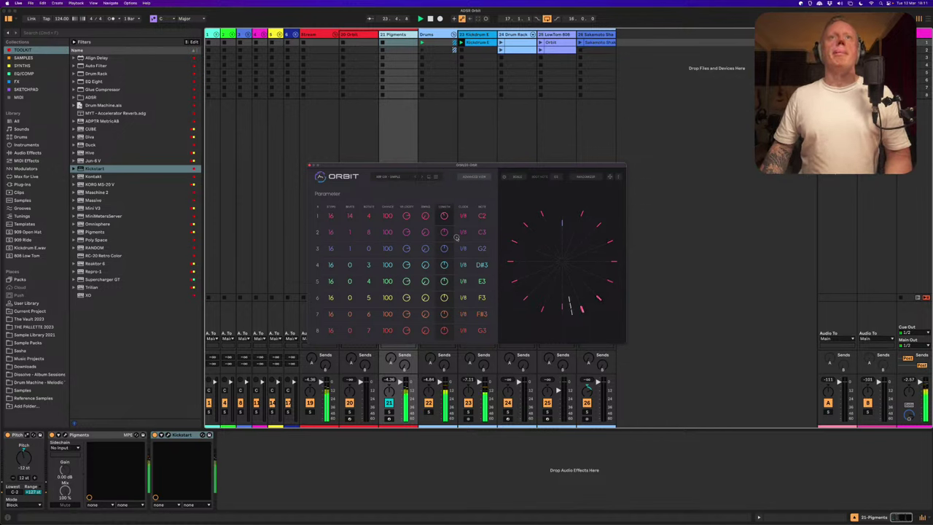
Leave Orbit's advanced view and draw a rising Note Length modulation ramp, from short to long notes, for sequencer 1 during playback
left_click(474, 177)
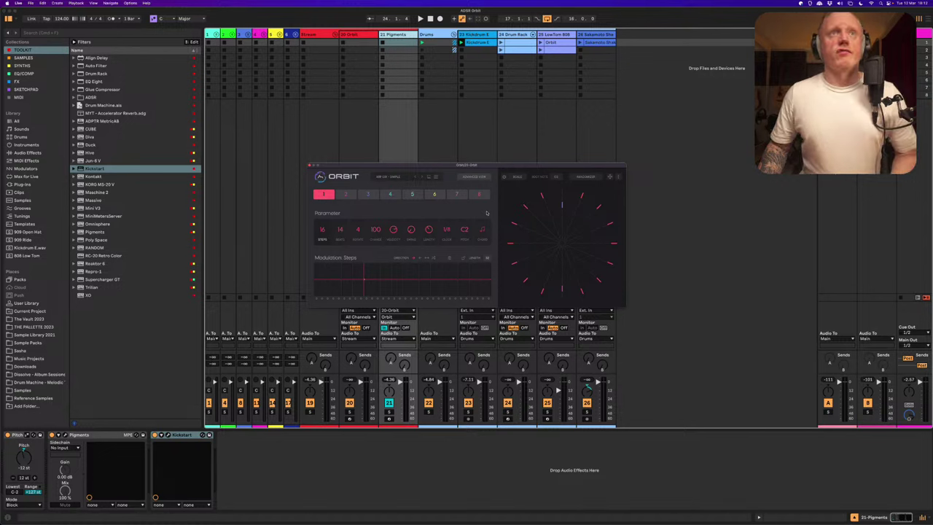
left_click(428, 240)
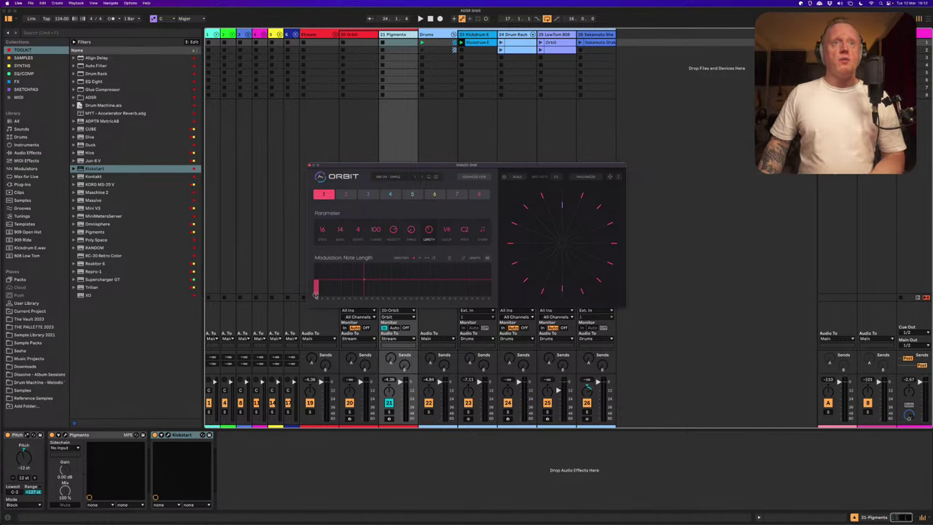
mouse_move(315, 286)
left_mouse_down()
mouse_move(450, 283)
mouse_move(488, 265)
mouse_move(315, 293)
left_mouse_up()
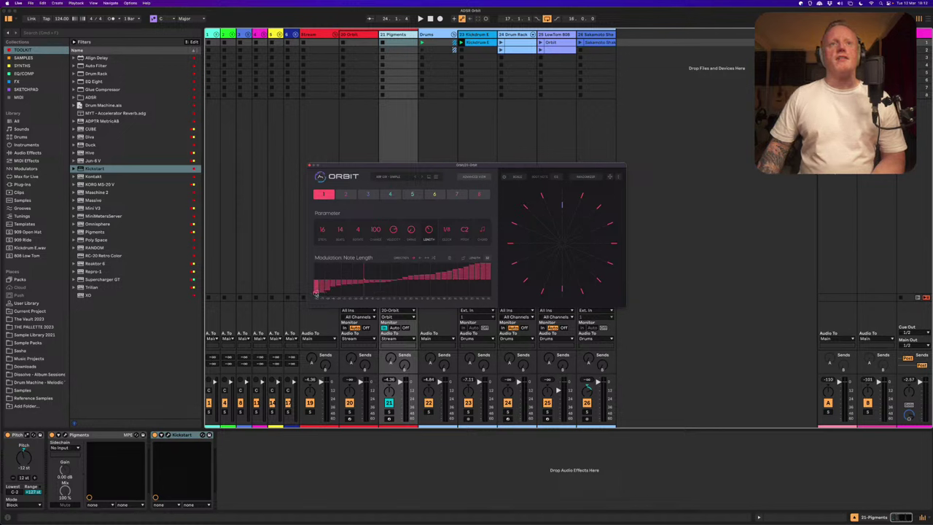
key("space")
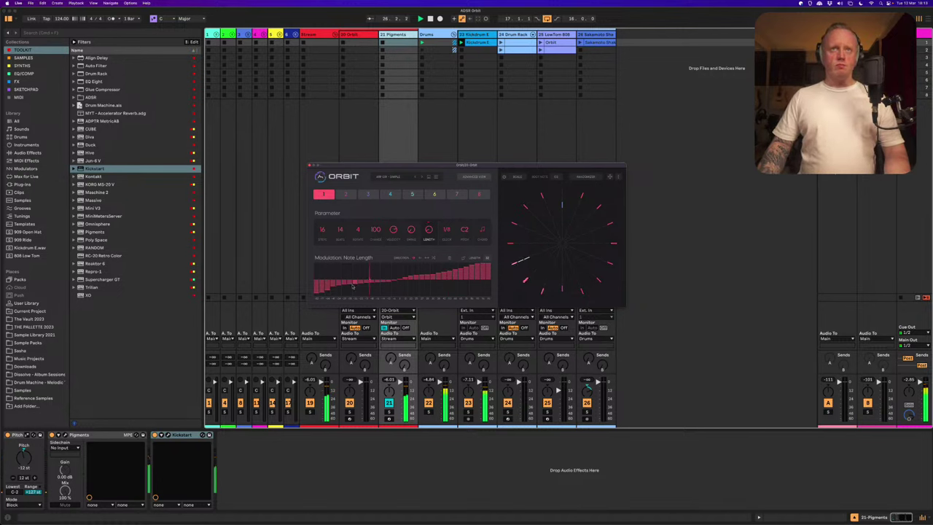
left_click_drag(381, 287, 484, 266)
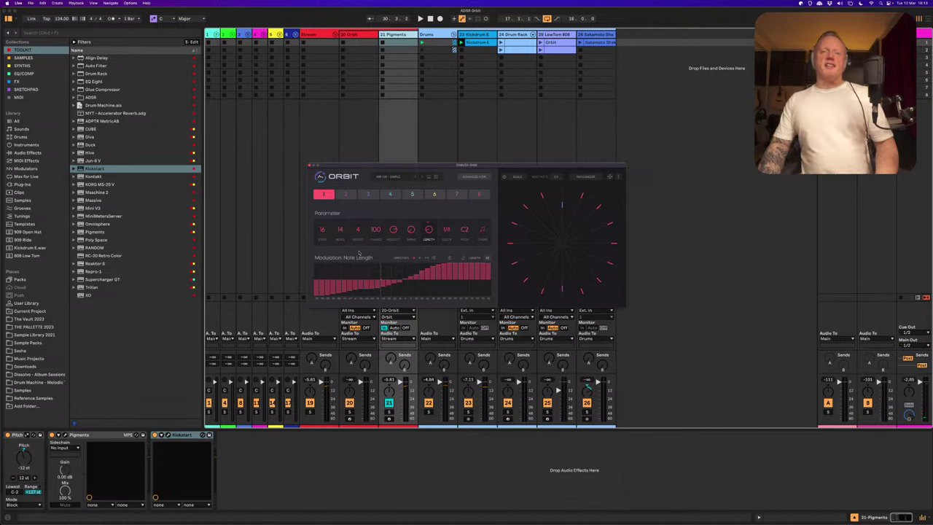
Look at the Chord Builder for sequencer 1, close it, and return Orbit to its advanced view
left_click(480, 240)
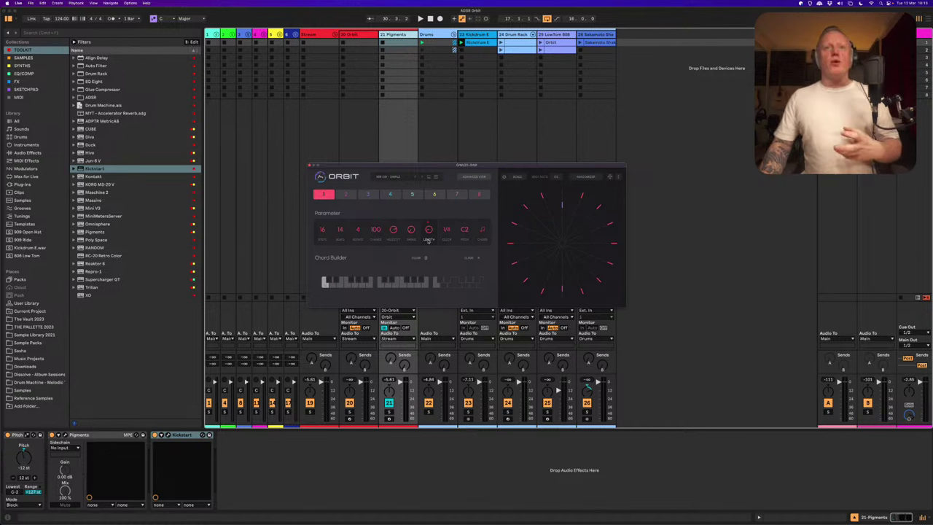
left_click(470, 257)
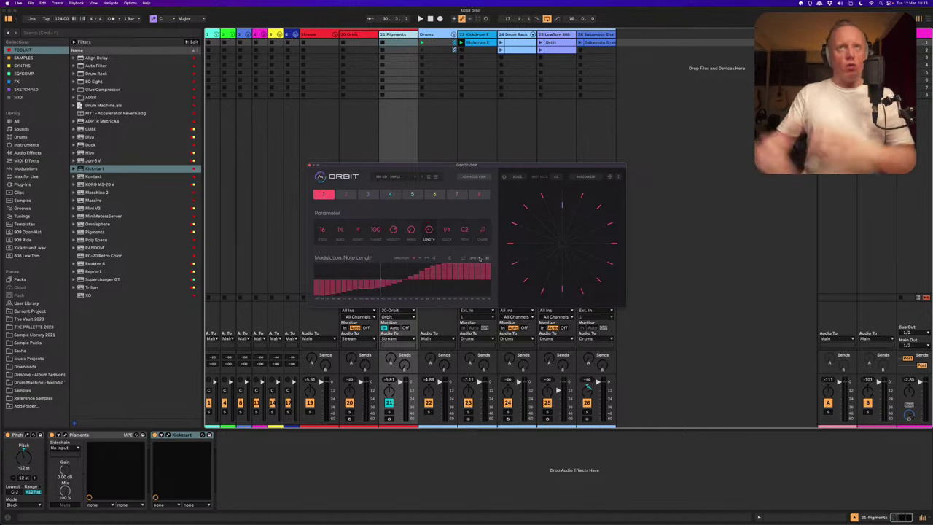
left_click(473, 176)
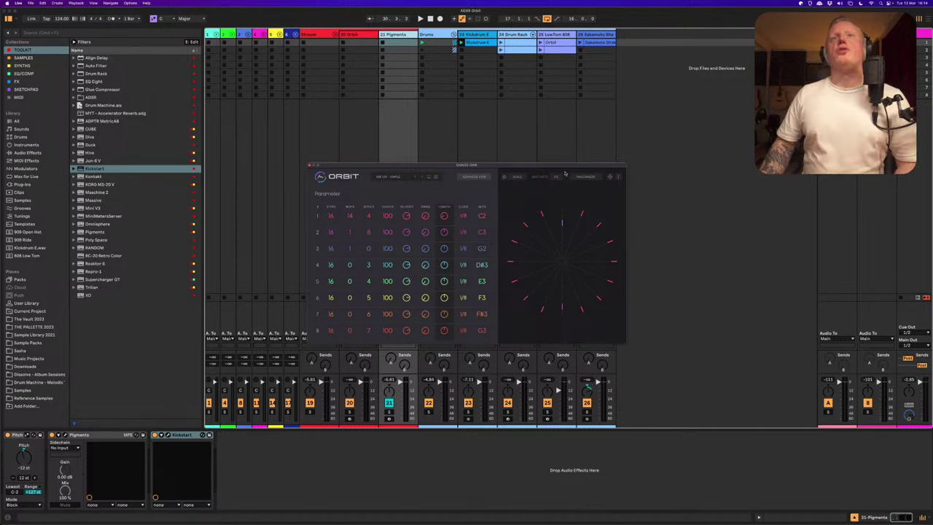
Set Orbit's scale to C Major and apply it to the row notes
left_click(515, 178)
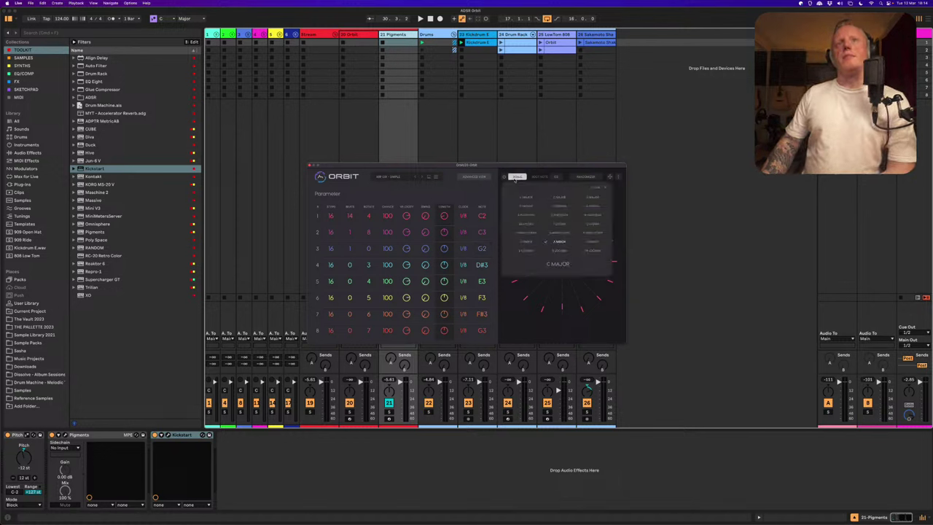
left_click(559, 198)
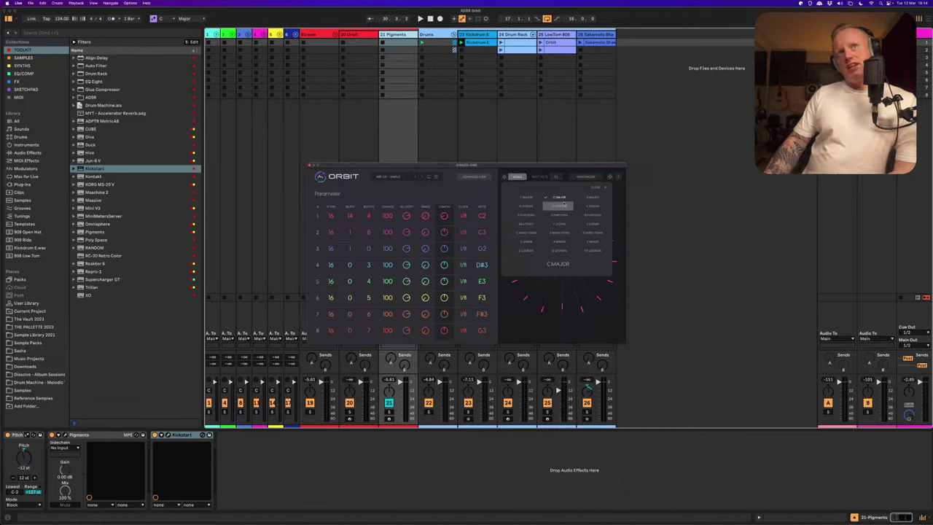
left_click(596, 188)
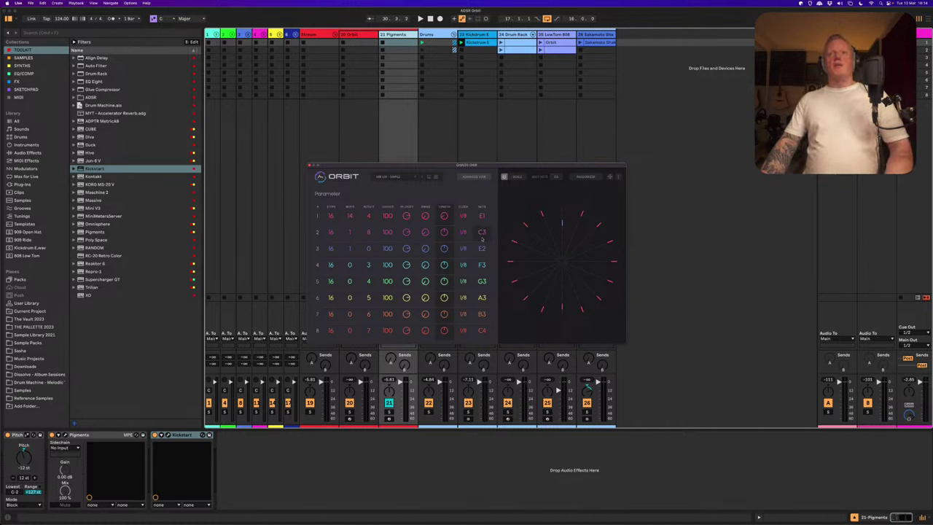
Try D Dorian, E Phrygian and G Dorian as Orbit's scale during playback, then return to C Major and audition the pattern
key("space")
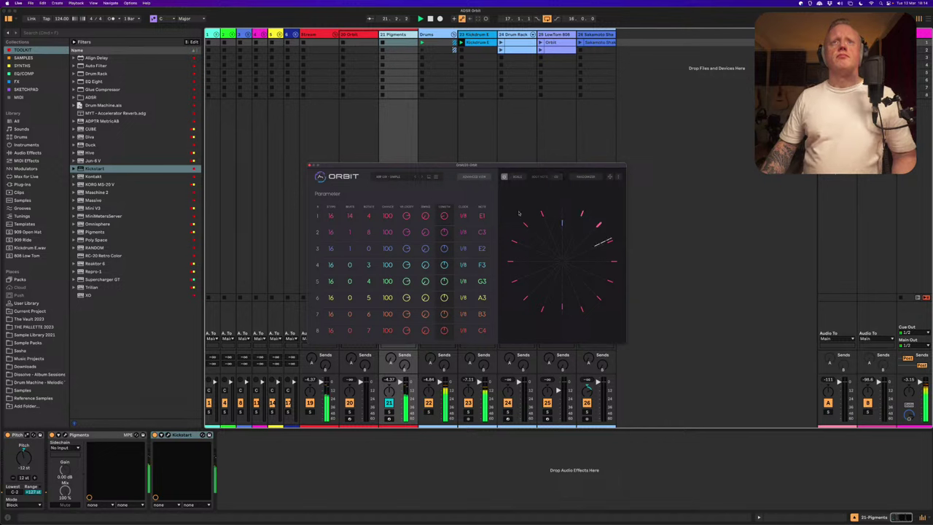
left_click(516, 176)
left_click(556, 206)
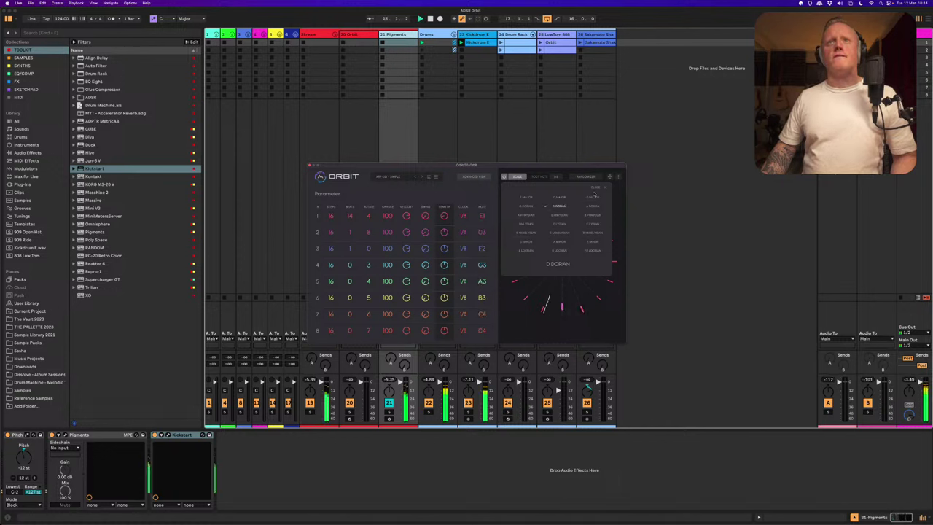
left_click(558, 216)
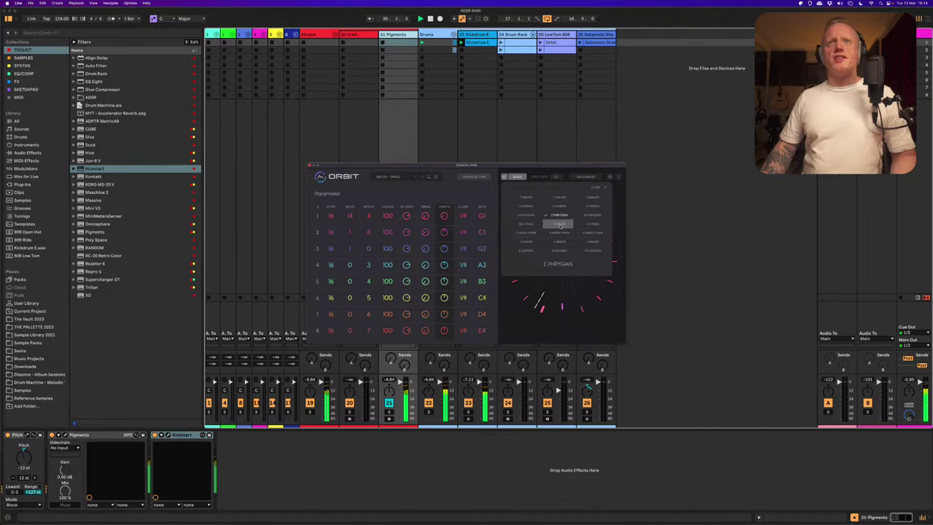
left_click(525, 207)
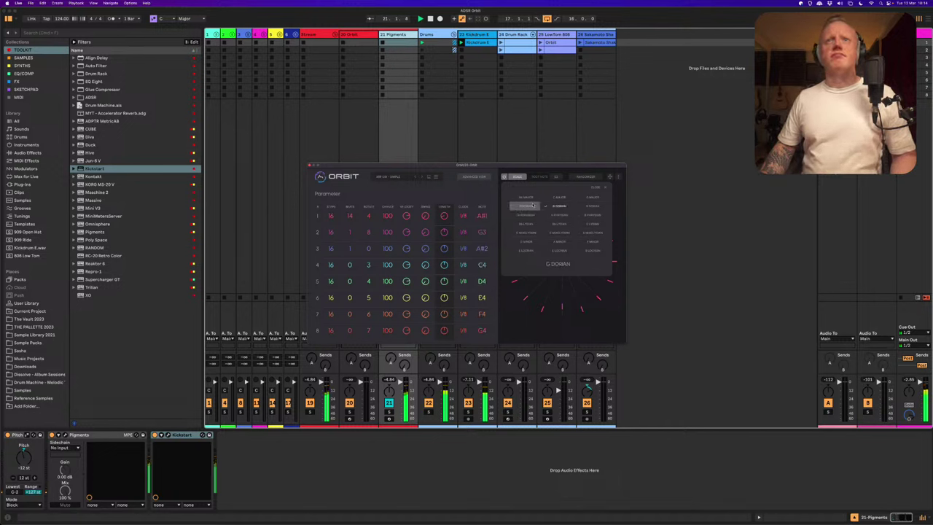
left_click(586, 198)
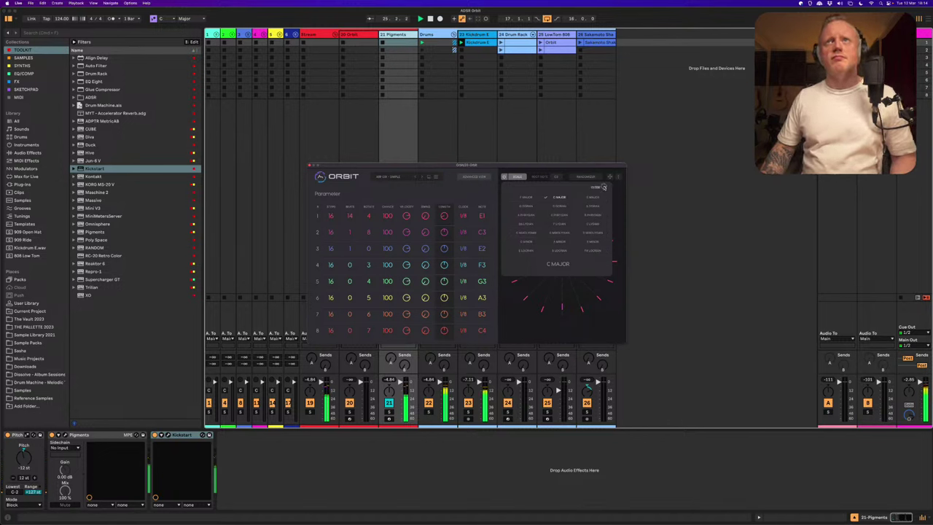
left_click(601, 185)
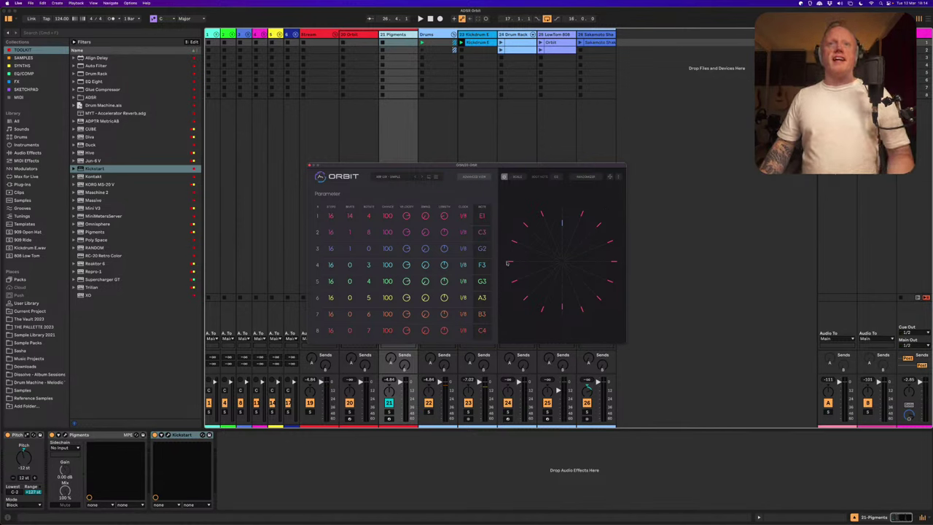
key("space")
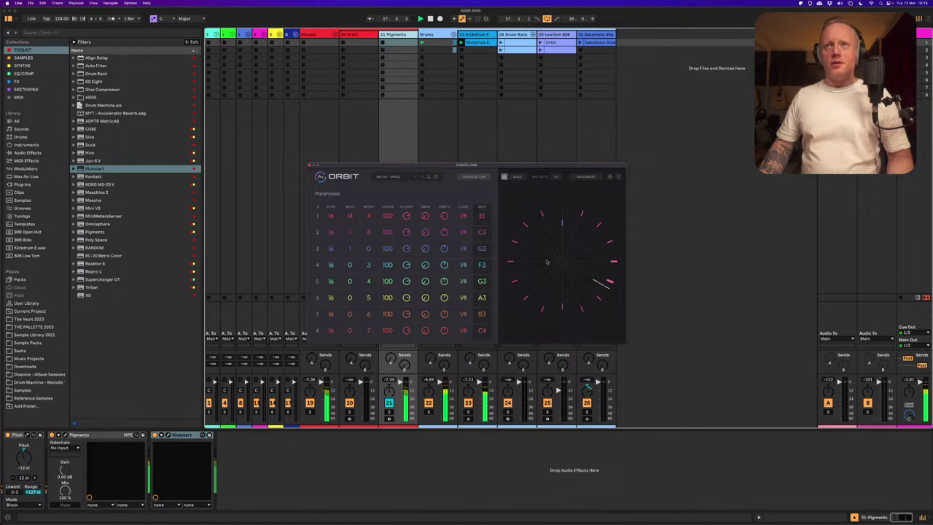
key("space")
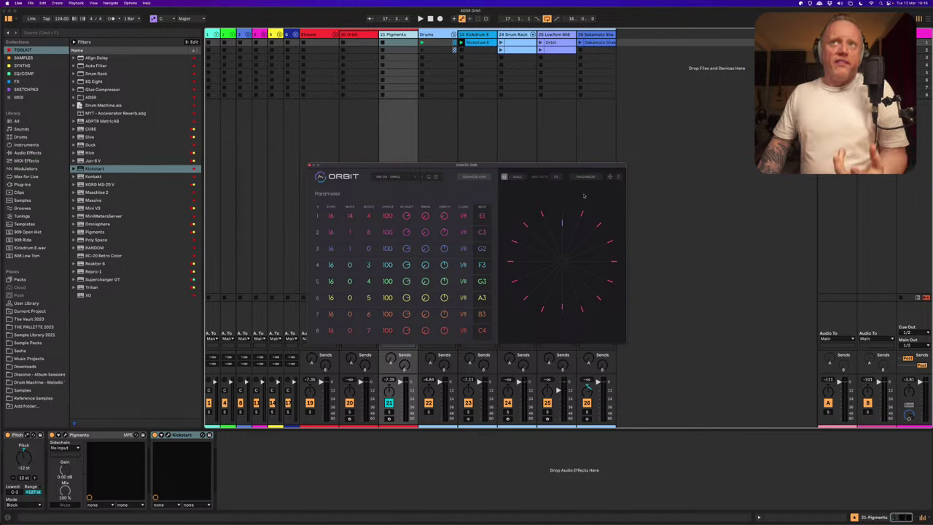
Set Orbit's MIDI export length to 8 Bars and place the exported pattern in the first clip slot of the Pigments track
left_click(618, 177)
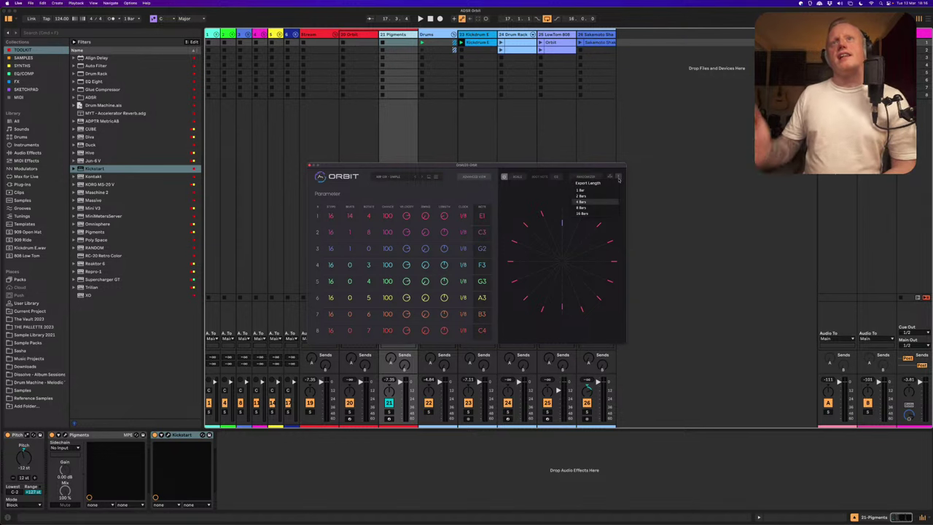
left_click(619, 177)
left_click(619, 177)
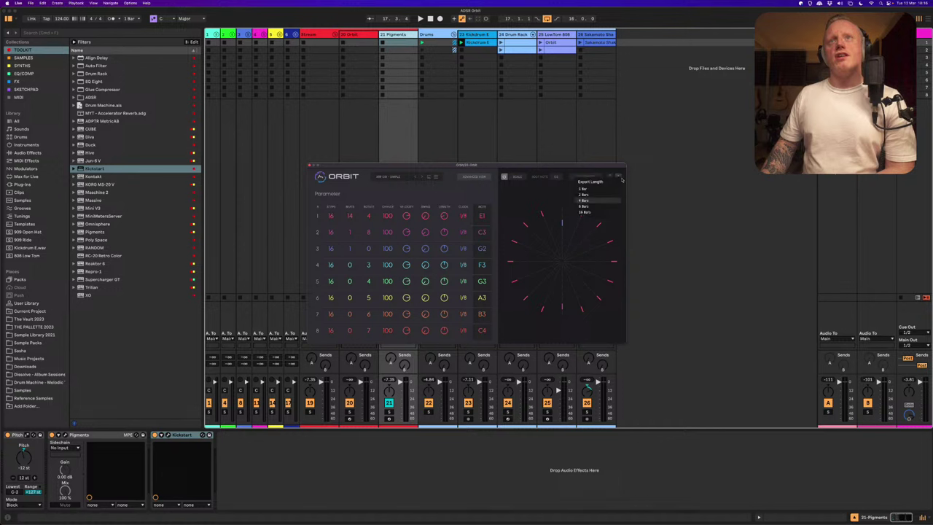
left_click(619, 177)
left_click(620, 178)
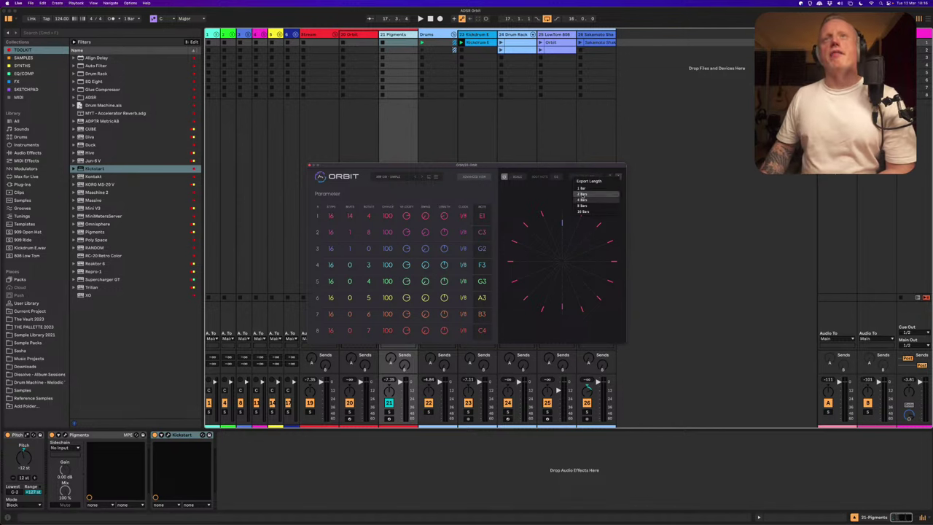
left_click(584, 206)
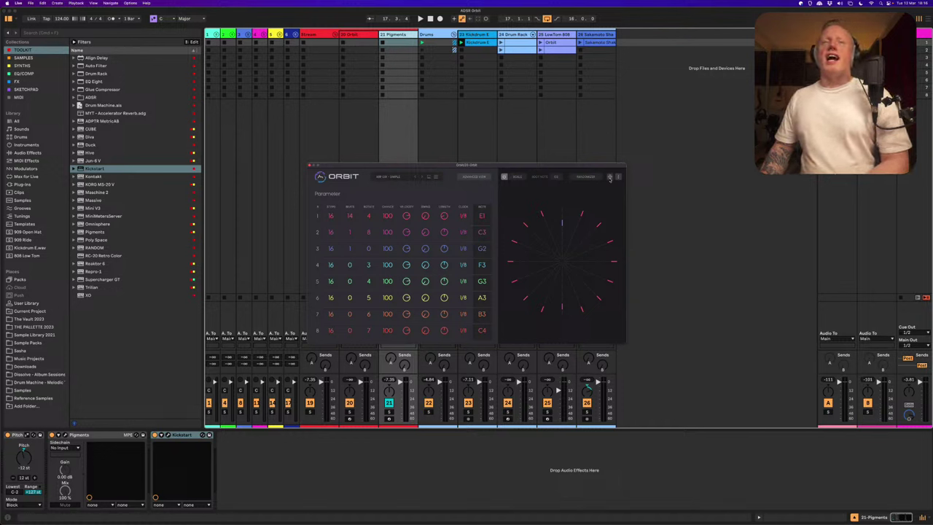
left_click_drag(610, 179, 406, 46)
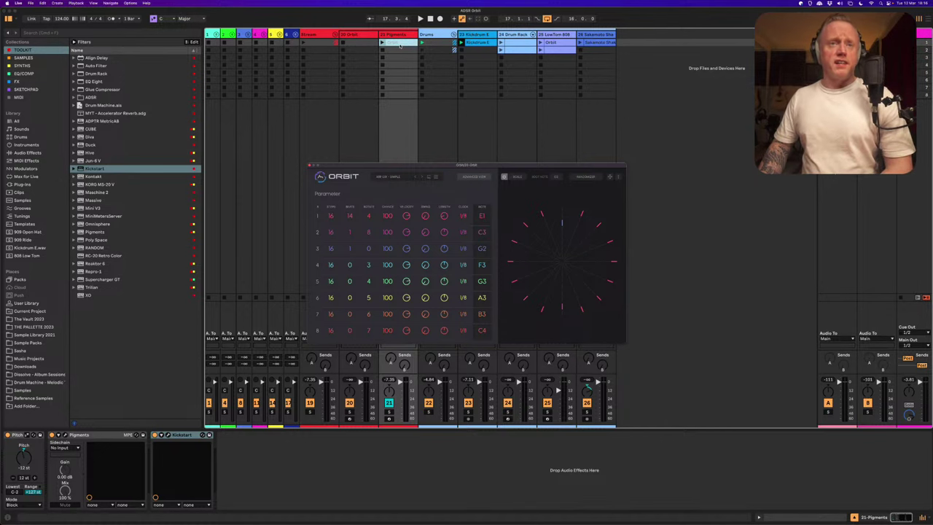
Open the exported Orbit clip in the note editor, fold it to its used notes, and move the Orbit window clear of the editor
double_click(400, 44)
scroll(339, 469, "up", 3)
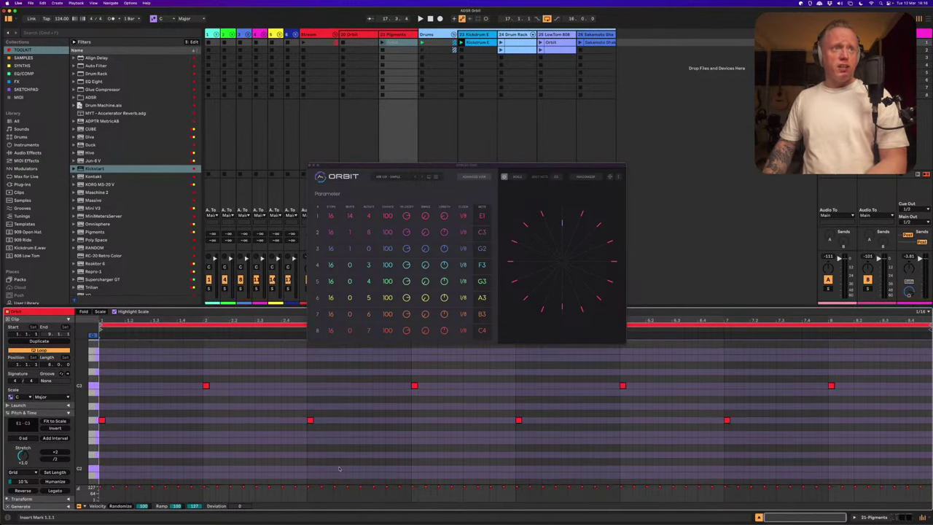
left_click(83, 311)
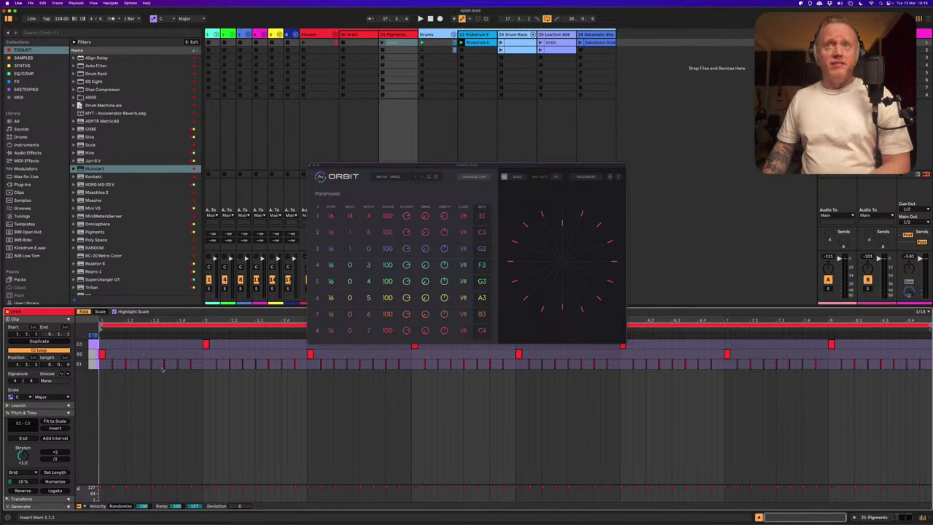
left_click_drag(438, 168, 493, 112)
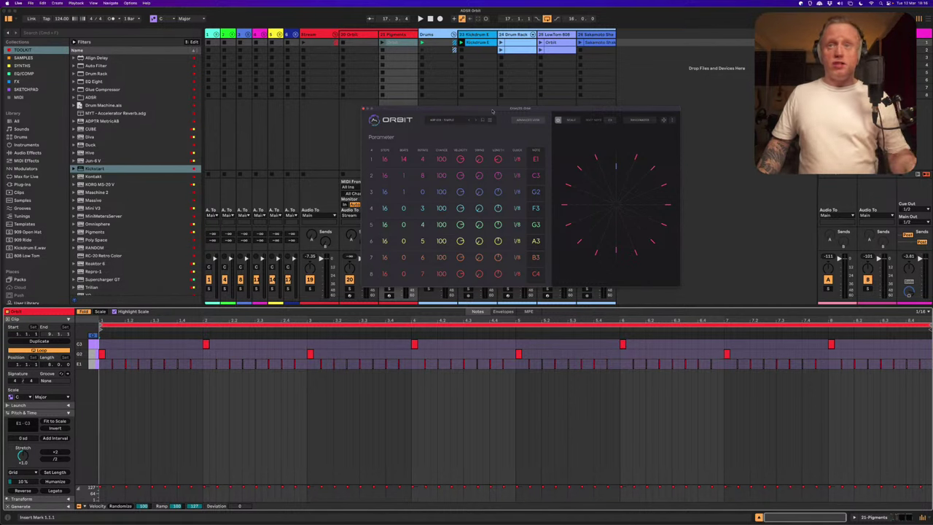
left_click(294, 445)
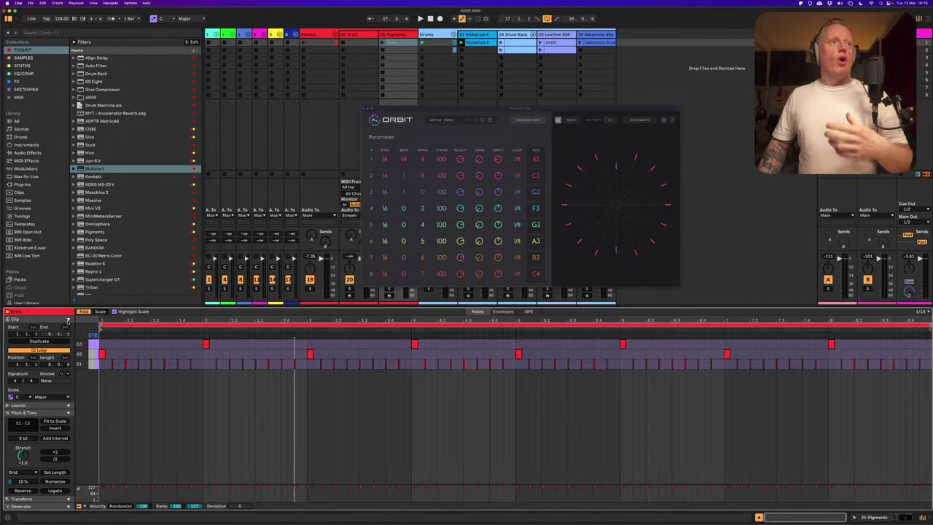
Collapse the clip settings, look at the Euclidean generator for the Orbit clip, and collapse the Generate section again
left_click(67, 319)
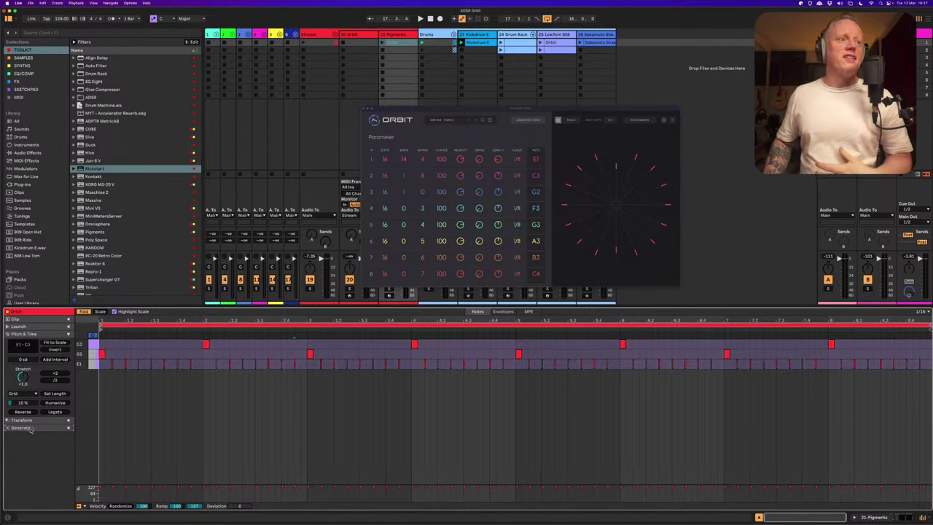
left_click(68, 428)
left_click(42, 435)
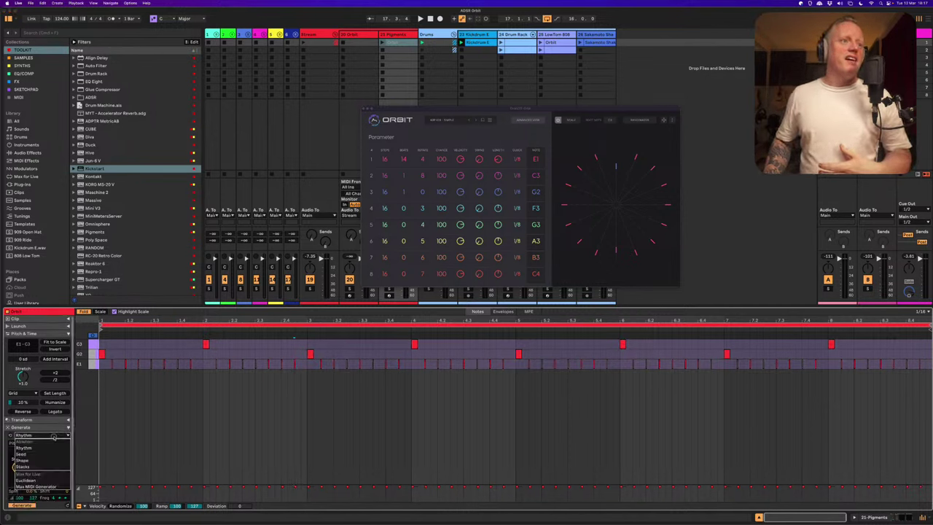
left_click(45, 481)
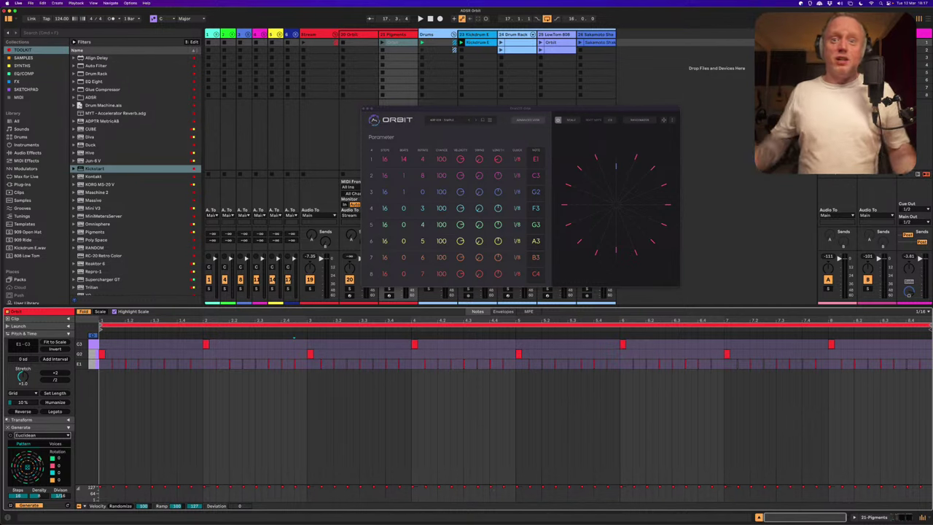
left_click(70, 427)
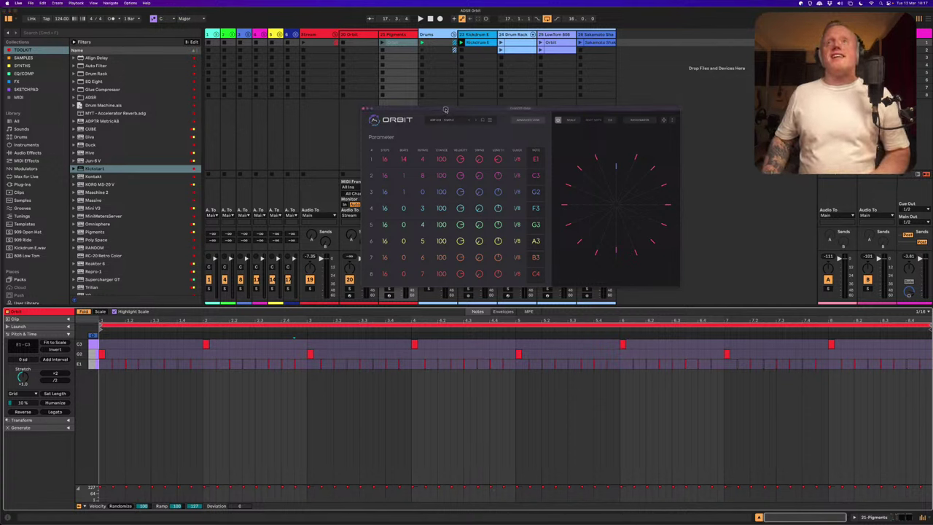
Set the Pigments track's monitoring to Auto and its MIDI input to All Ins, and play its Orbit clip soloed
left_click_drag(441, 108, 505, 121)
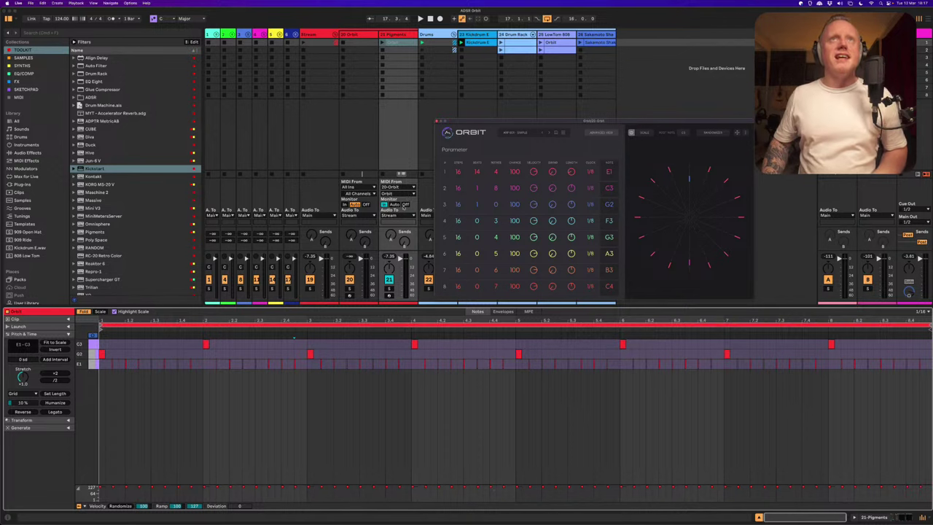
left_click(398, 204)
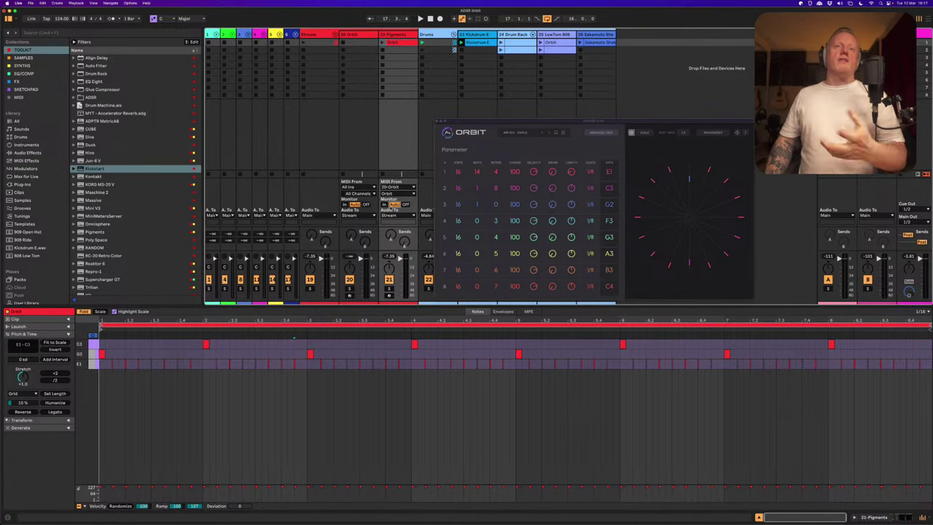
left_click(351, 38)
left_click(394, 188)
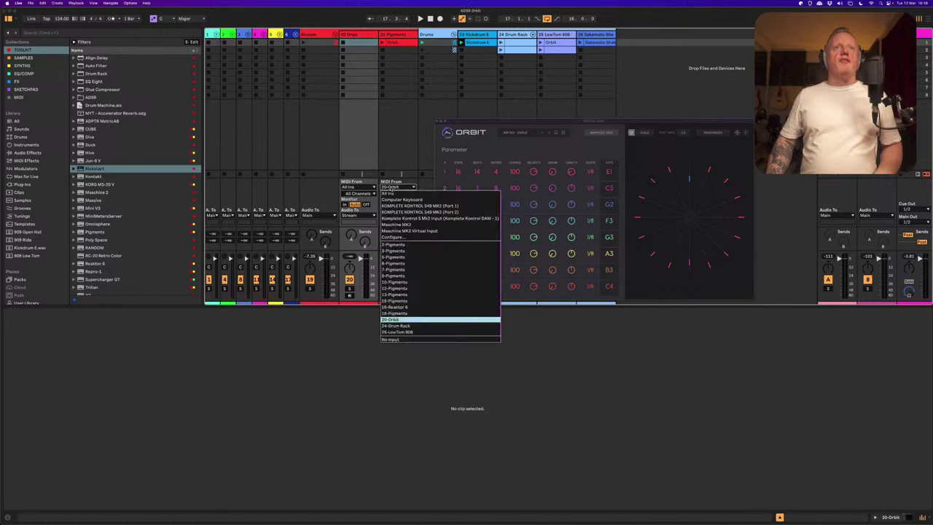
left_click(400, 195)
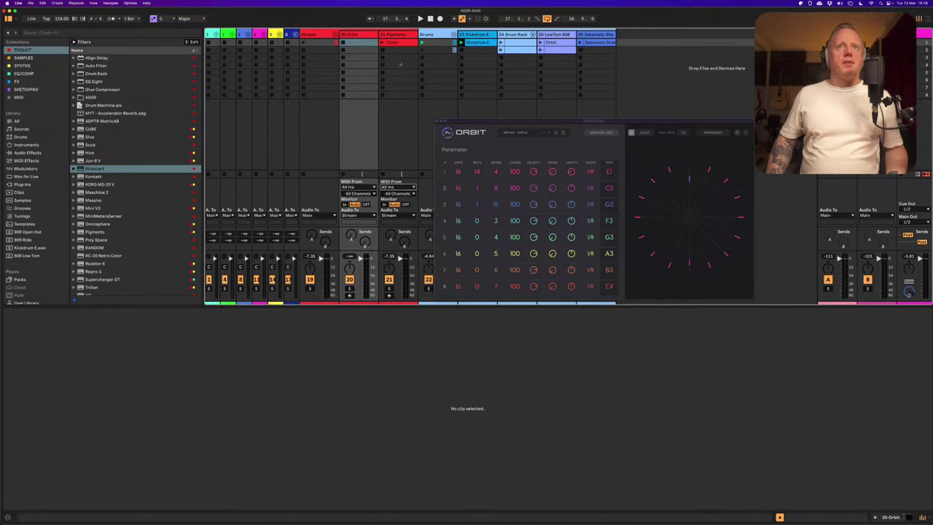
left_click(388, 289)
left_click(385, 47)
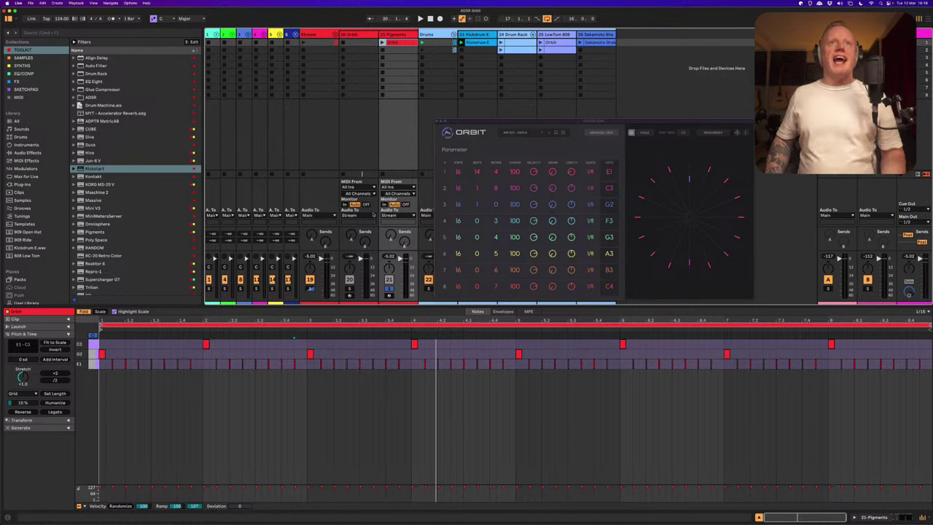
Route the Pigments track's MIDI input from 20-Orbit again, with Orbit as the source channel
left_click(398, 187)
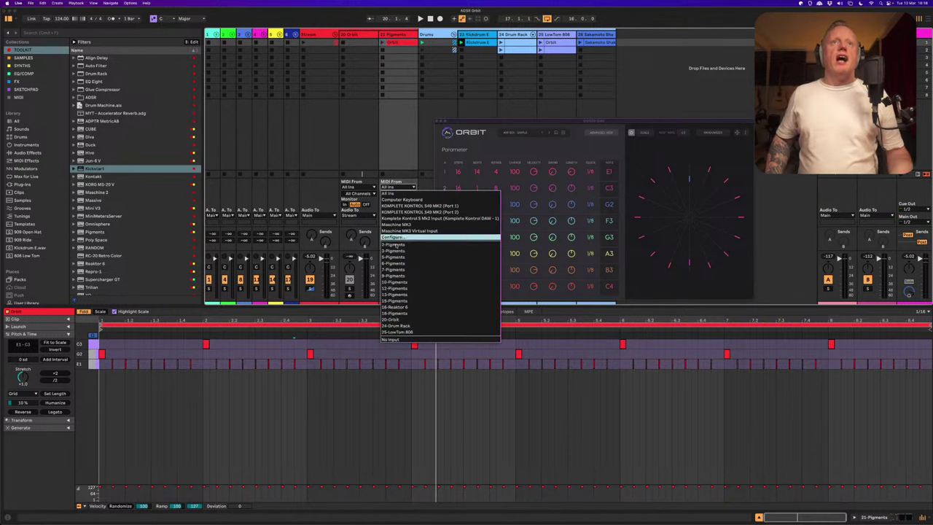
left_click(395, 321)
left_click(394, 193)
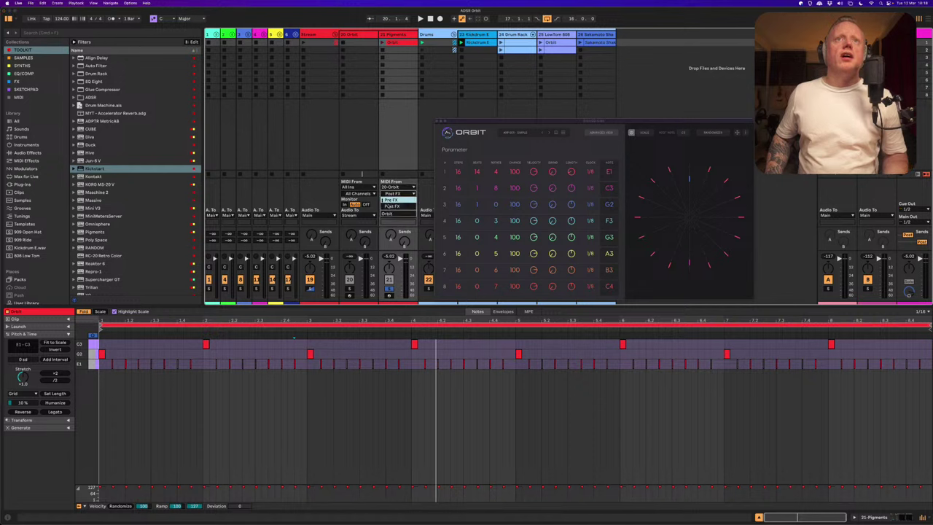
left_click(392, 207)
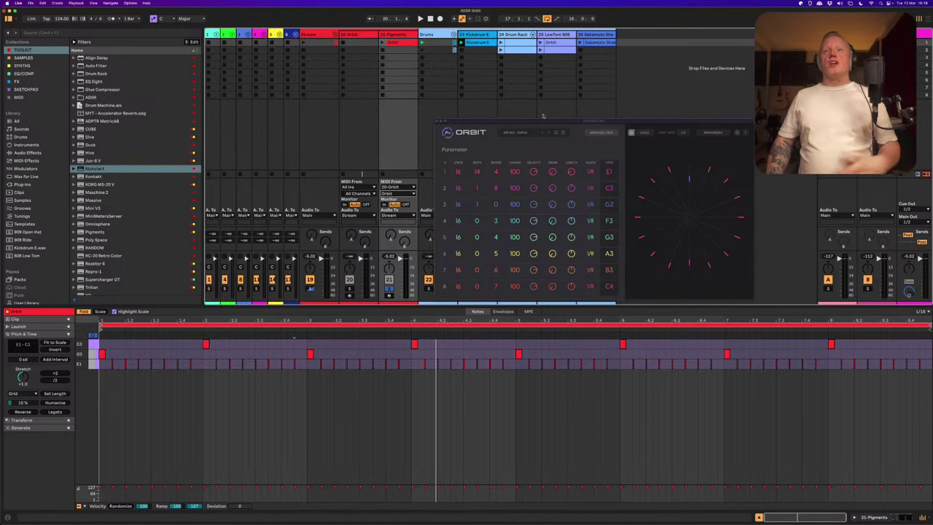
Randomize all of Orbit's lane parameters with the Randomizer's existing ranges, and close the Randomizer
left_click_drag(464, 121, 373, 158)
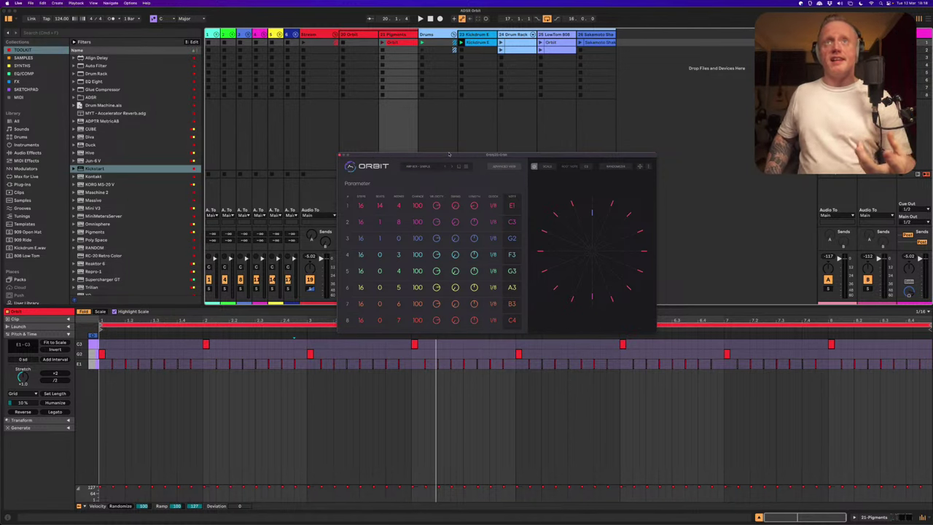
left_click(622, 168)
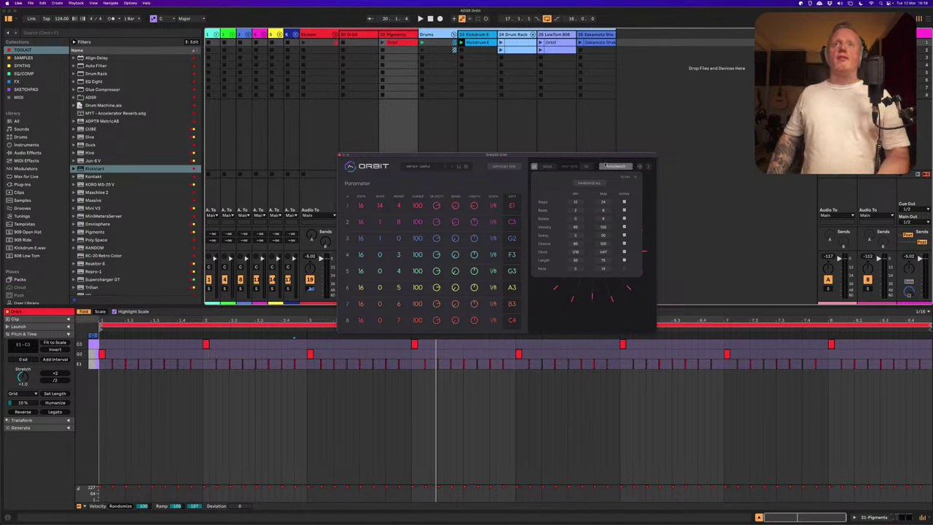
left_click(607, 168)
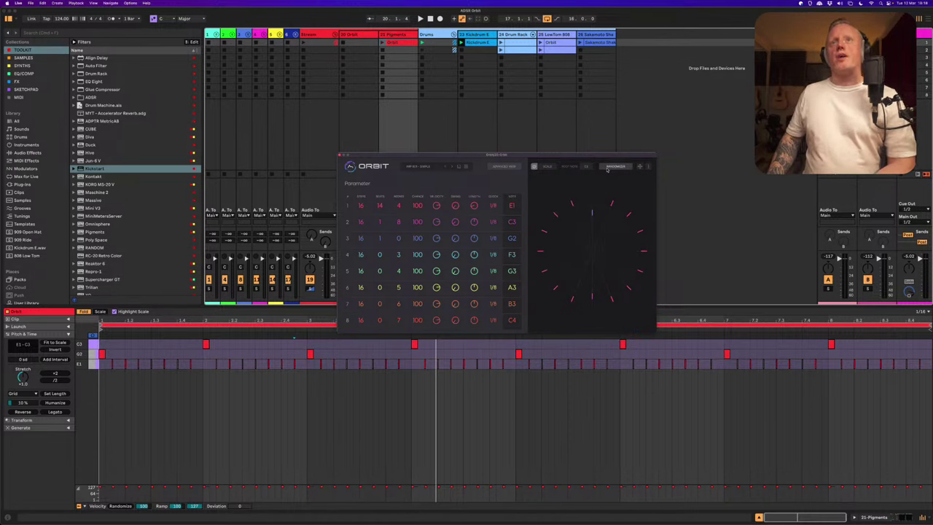
left_click(607, 168)
left_click(593, 184)
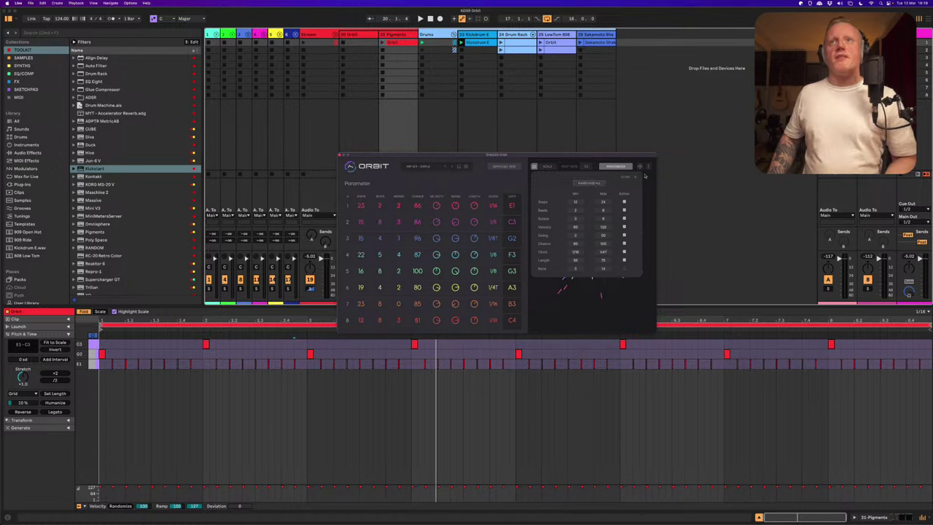
left_click(634, 177)
left_click_drag(554, 155, 584, 135)
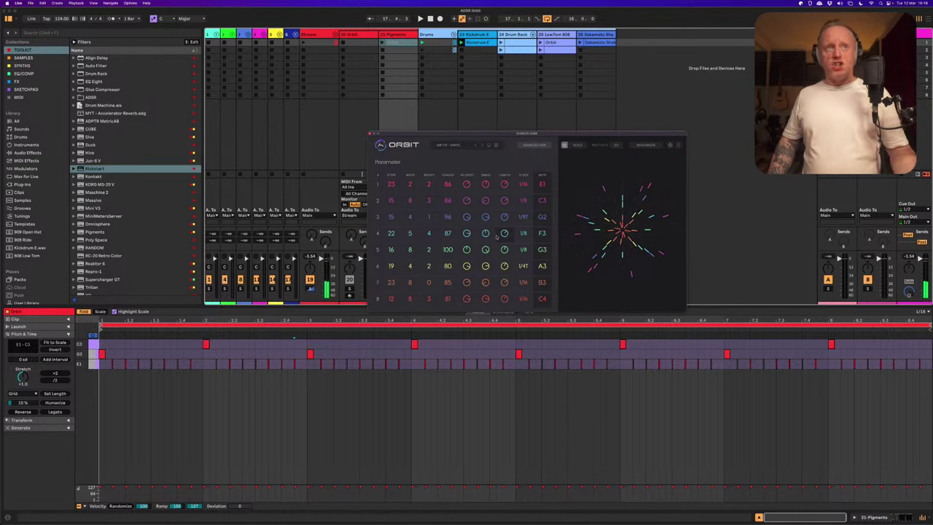
Open Pigments' effects, set the Distortion's dry/wet mix to 30 % during playback, and close the synth window
left_click_drag(423, 134, 471, 130)
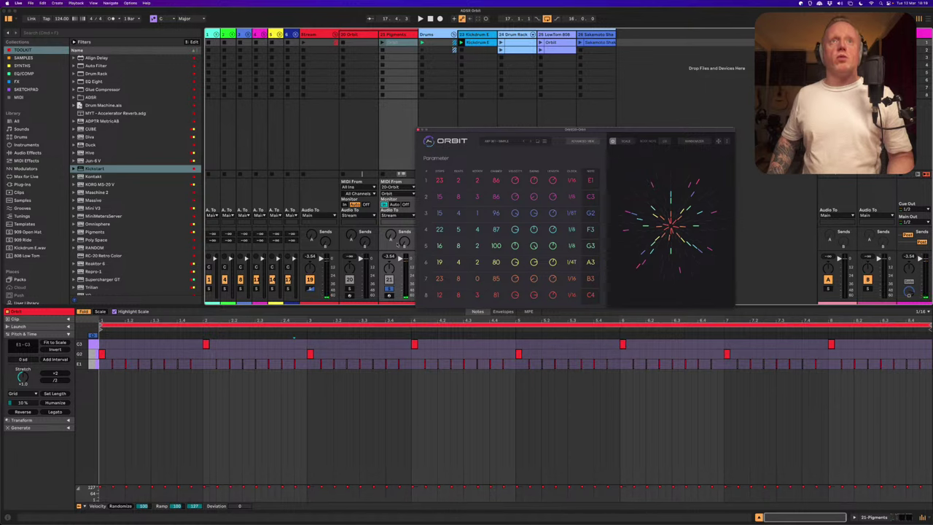
key("shift+Tab")
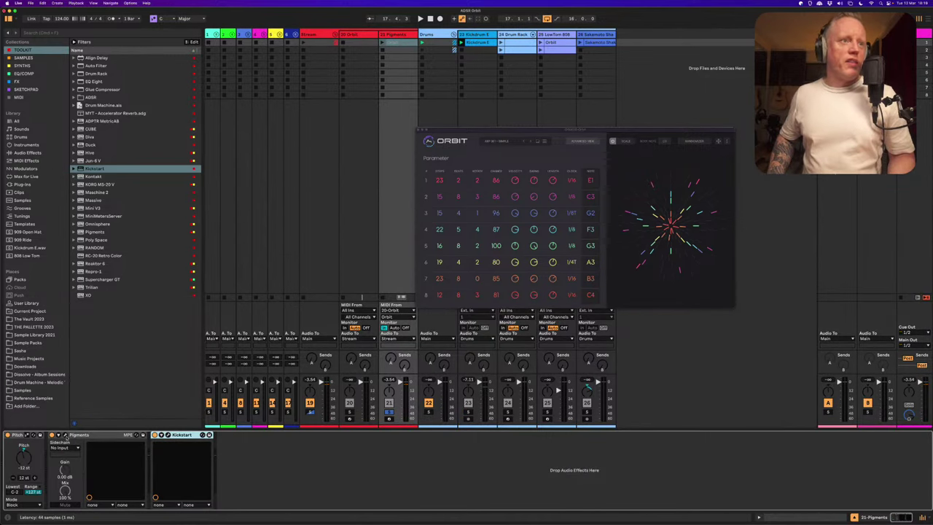
left_click(143, 435)
left_click(701, 148)
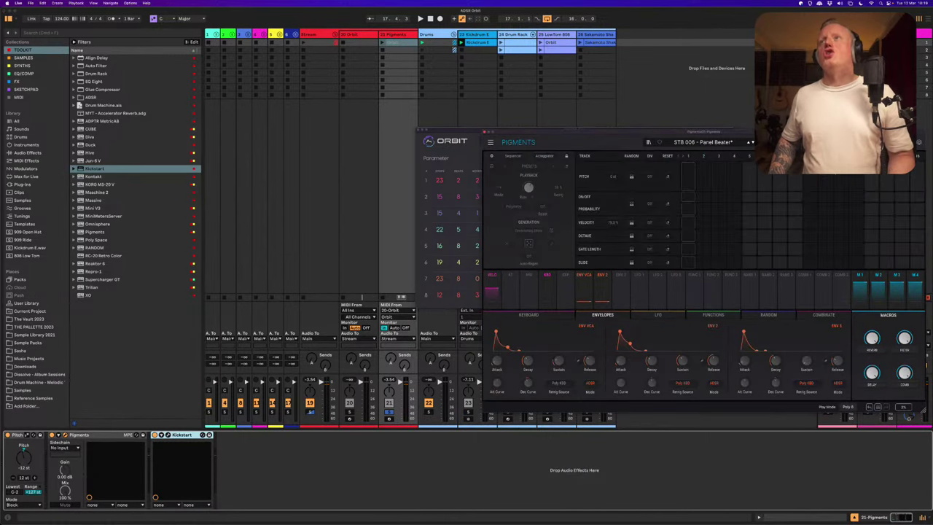
left_click_drag(675, 177, 675, 208)
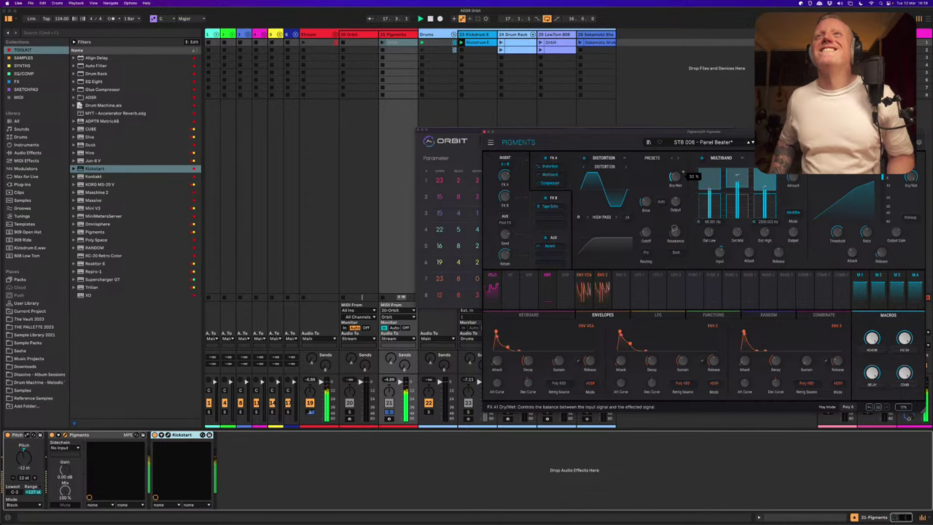
left_click(484, 133)
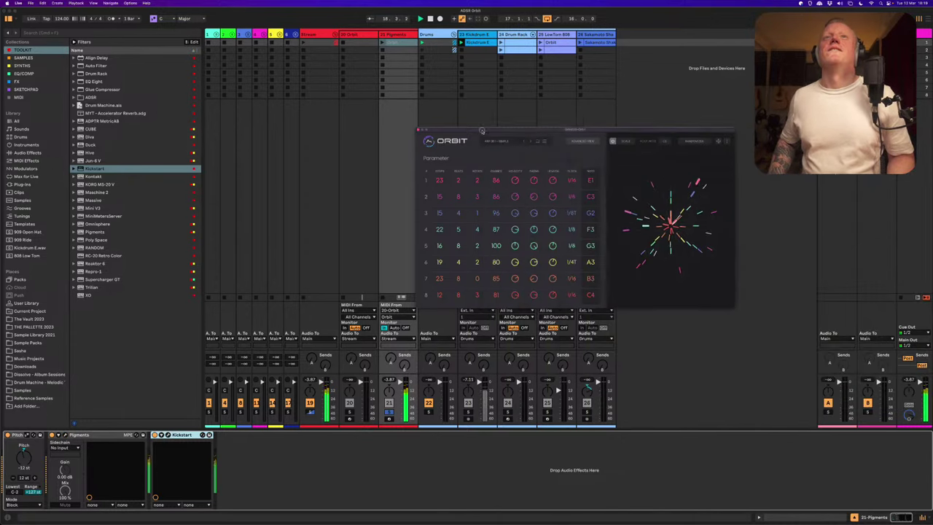
Unsolo the Pigments track and, with only Orbit's lane 1 active, set that lane's chance to 100
left_click_drag(482, 135, 379, 147)
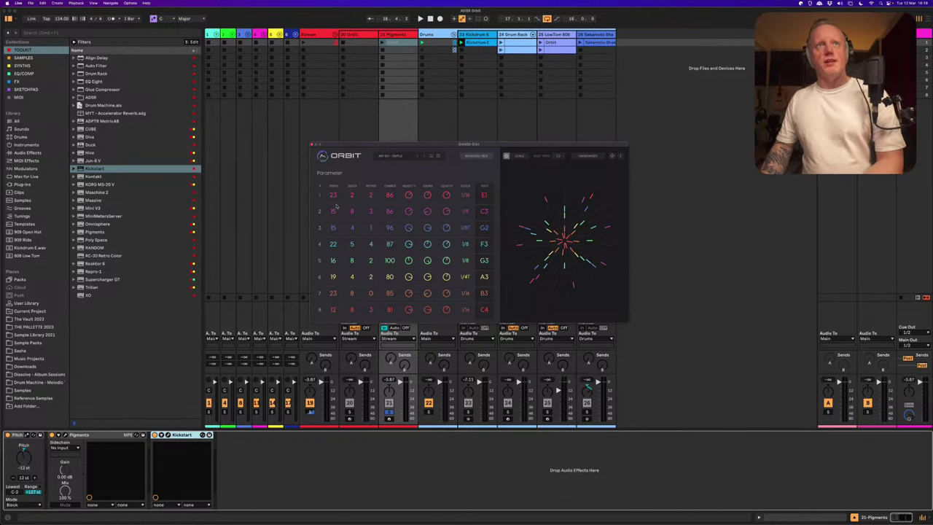
left_click(389, 413)
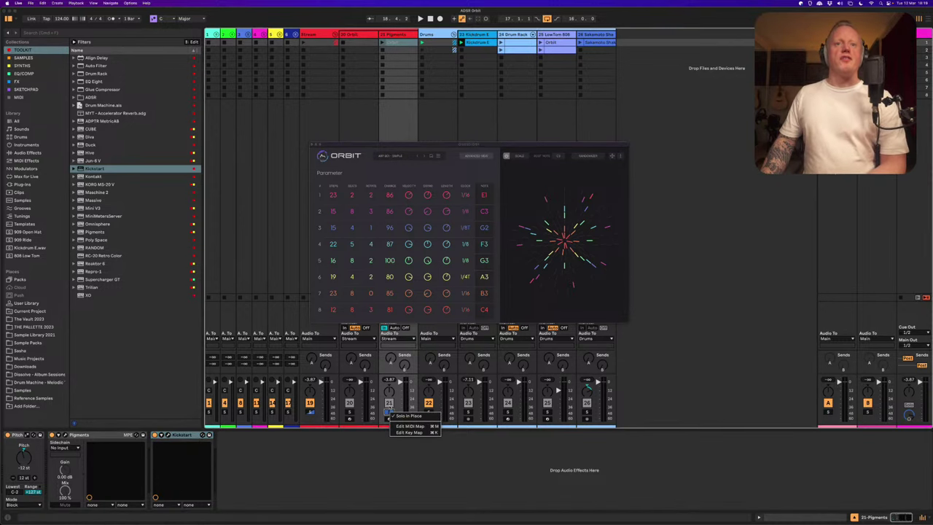
left_click(389, 403)
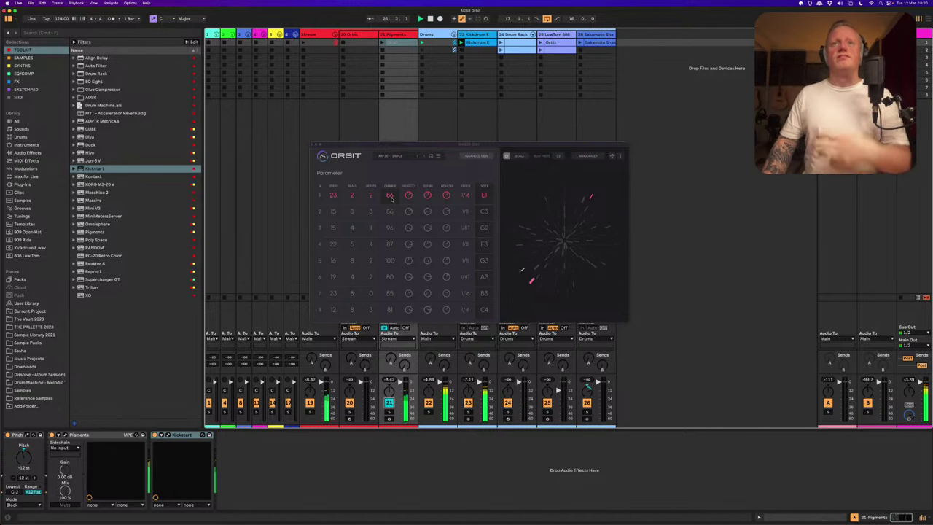
mouse_move(391, 198)
left_mouse_down()
mouse_move(393, 157)
mouse_move(391, 197)
left_mouse_up()
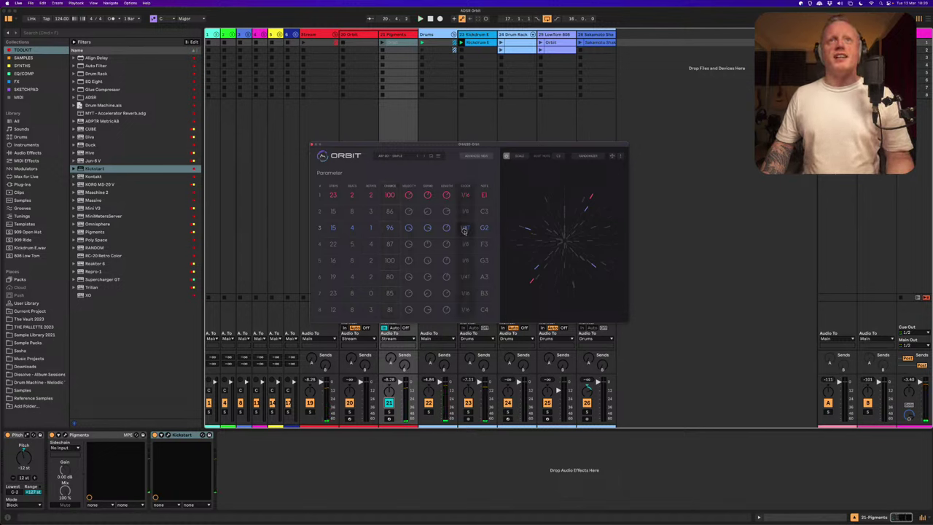
With Orbit's G2 lane active, set its clock to 1/8, its chance to 100 and its steps to 16
mouse_move(464, 229)
left_mouse_down()
mouse_move(463, 243)
mouse_move(468, 224)
left_mouse_up()
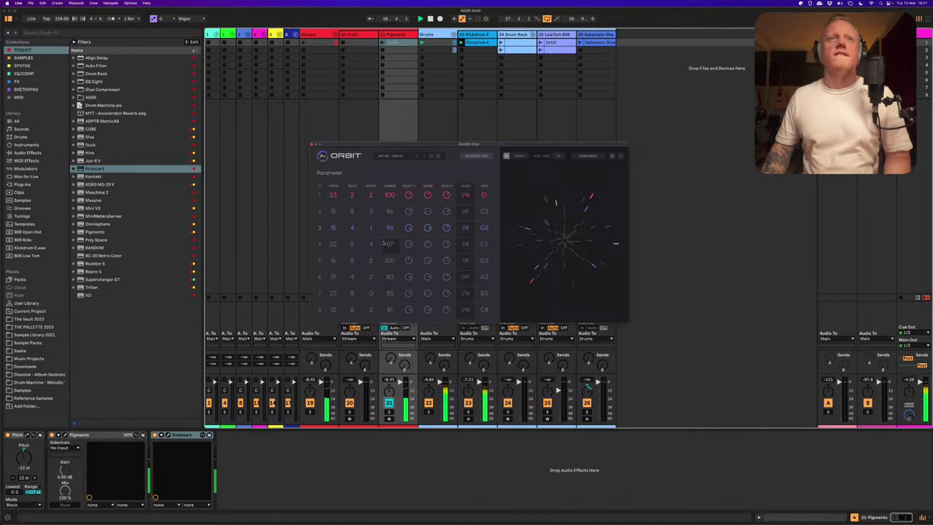
left_click_drag(390, 227, 392, 206)
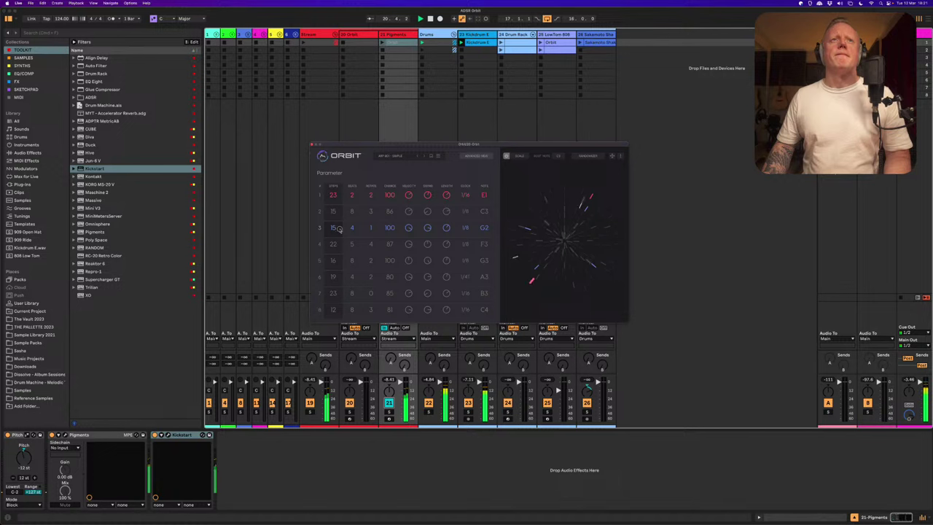
left_click_drag(338, 229, 341, 228)
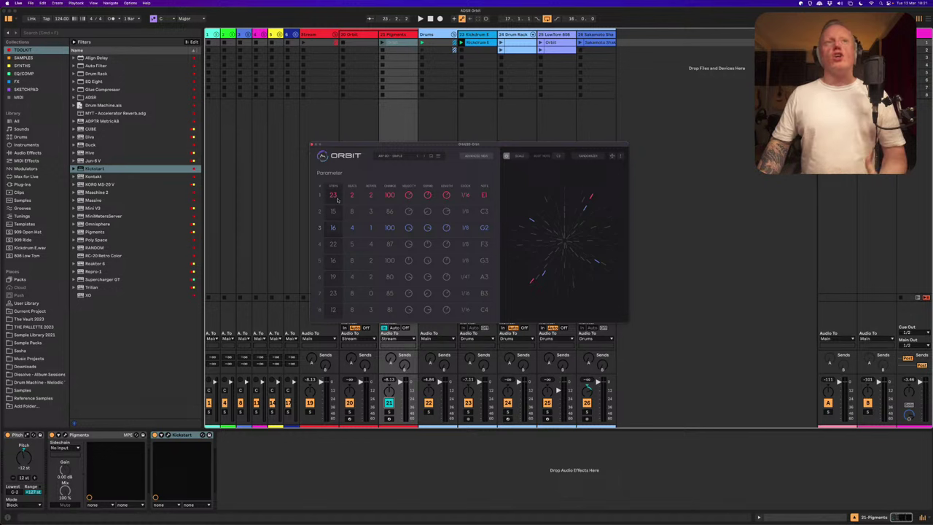
Try 6 and settle on 7 steps for Orbit's lane 1 while auditioning it, and set the Pitch device to 0 st
left_click_drag(337, 199, 332, 241)
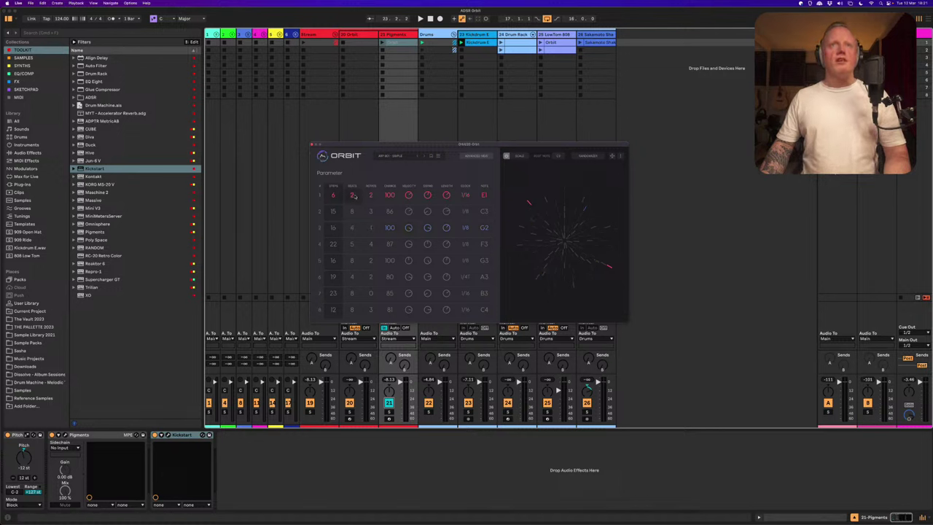
key("space")
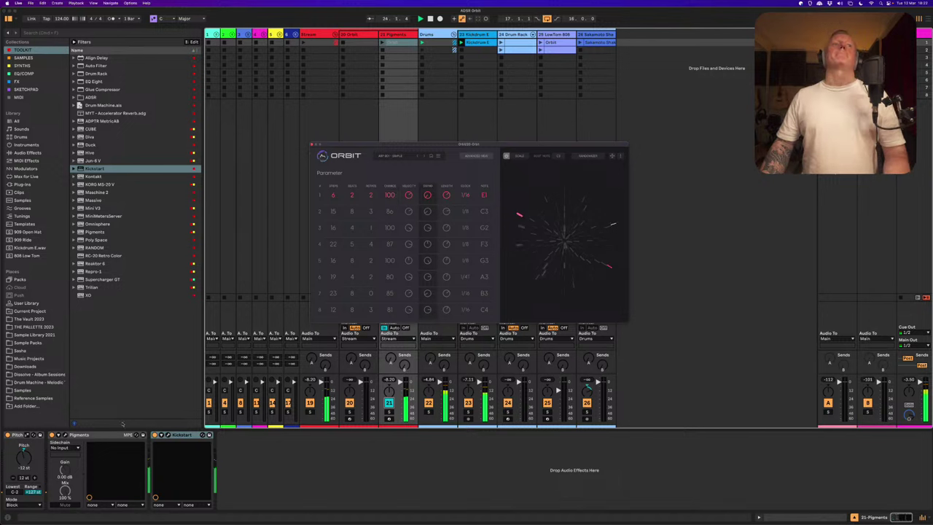
left_click(33, 478)
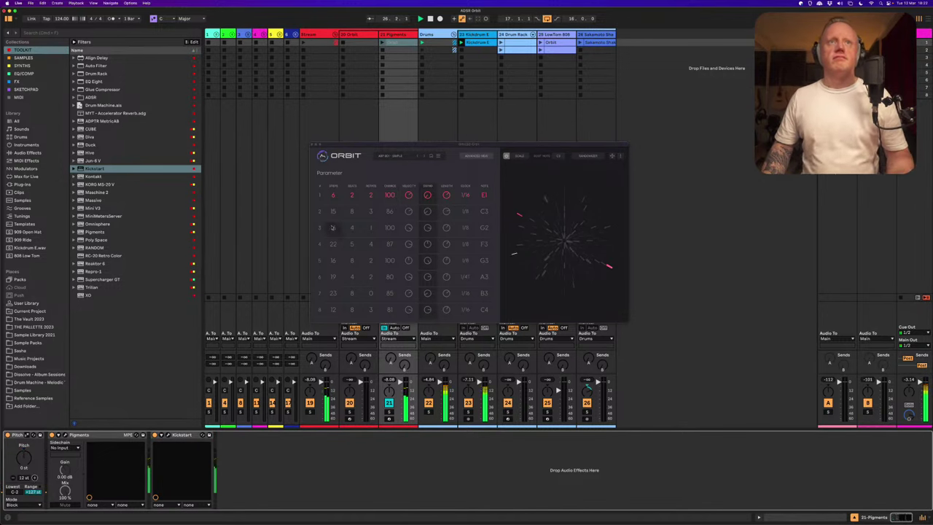
left_click(371, 199)
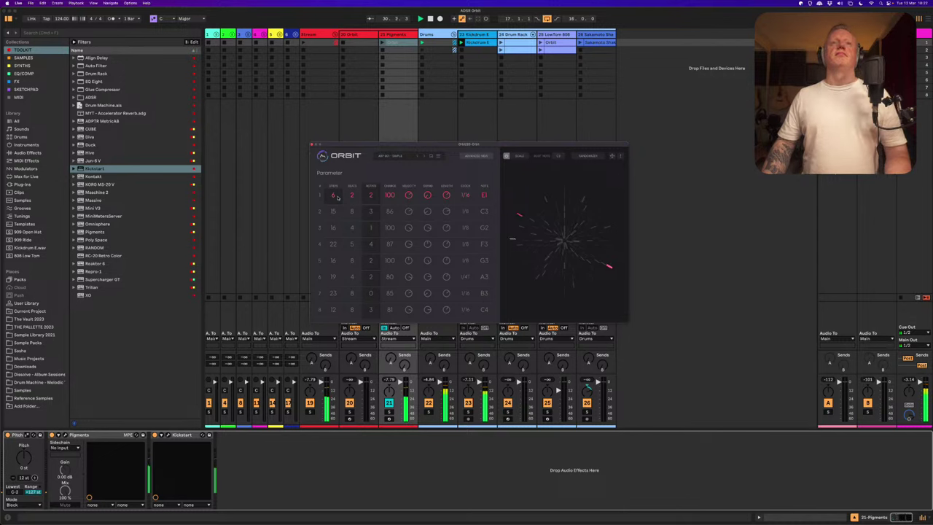
scroll(337, 196, "up", 1)
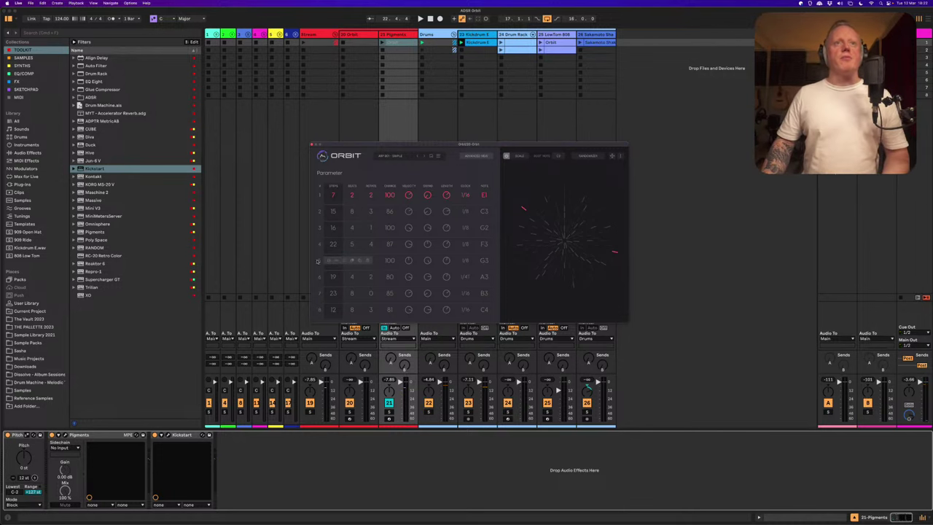
Activate Orbit's lane 5 with note E3, and lane 6 with 16 steps, rotation 3 and a 1/16 clock
left_click(328, 261)
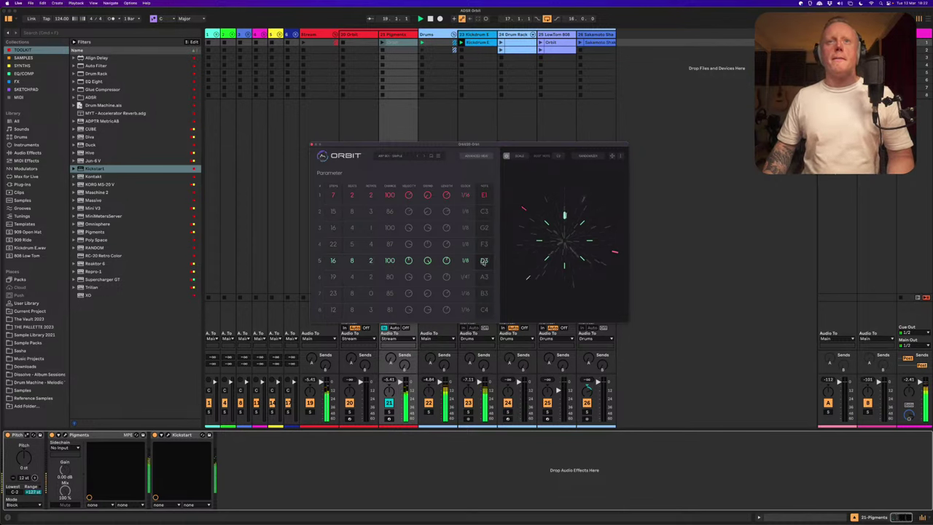
scroll(484, 261, "up", 2)
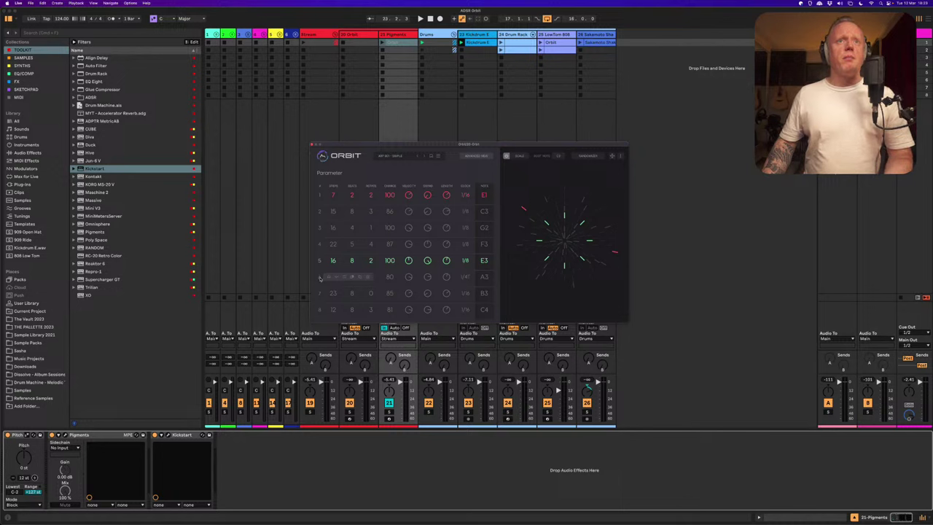
left_click(327, 276)
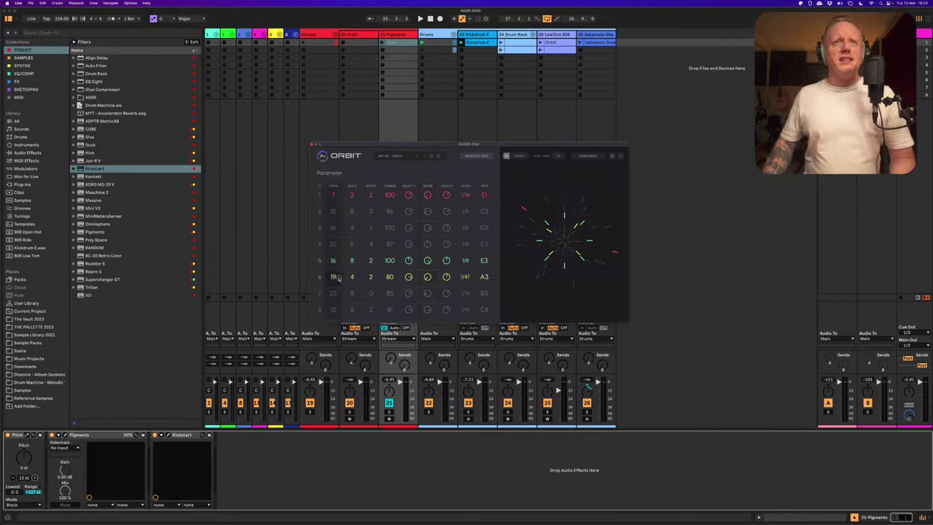
left_click_drag(333, 269, 373, 276)
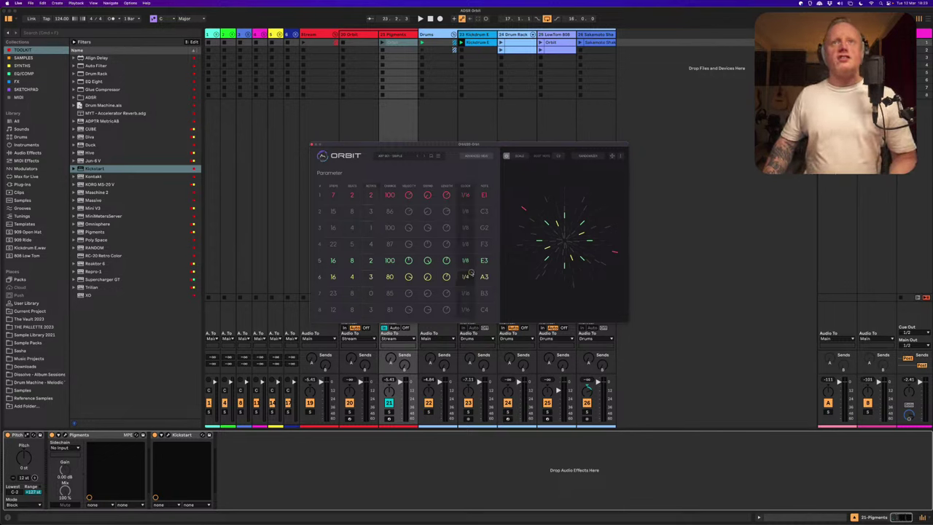
left_click_drag(472, 276, 470, 294)
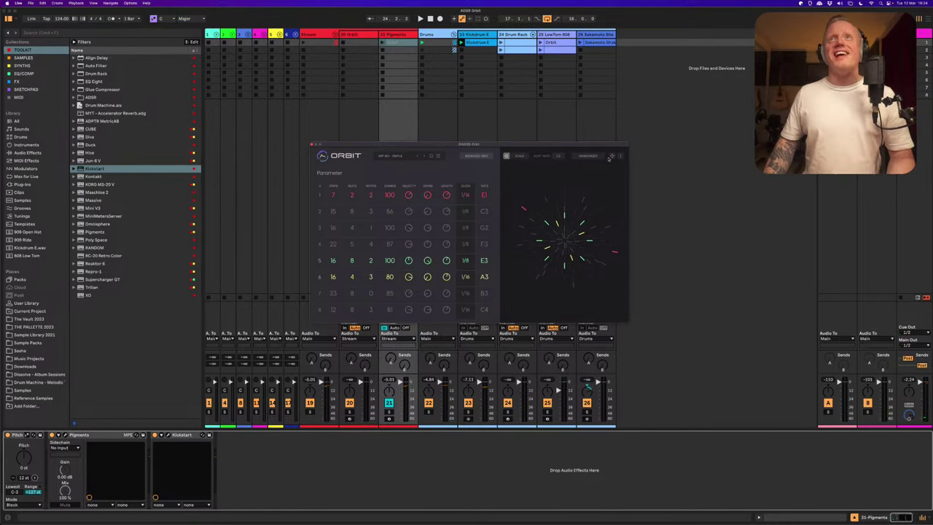
Export Orbit's current pattern as a clip into the Pigments track's second slot and view its notes with all pitch rows unfolded
left_click(392, 50)
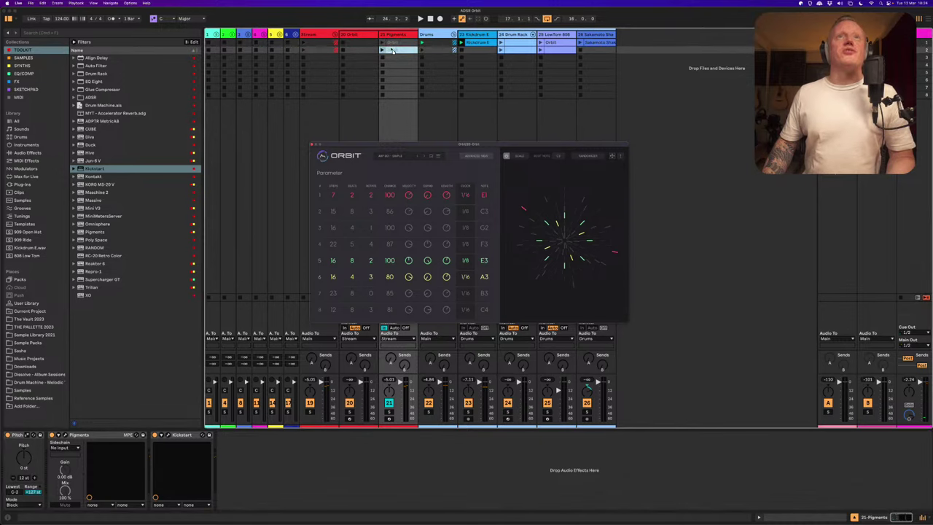
double_click(392, 49)
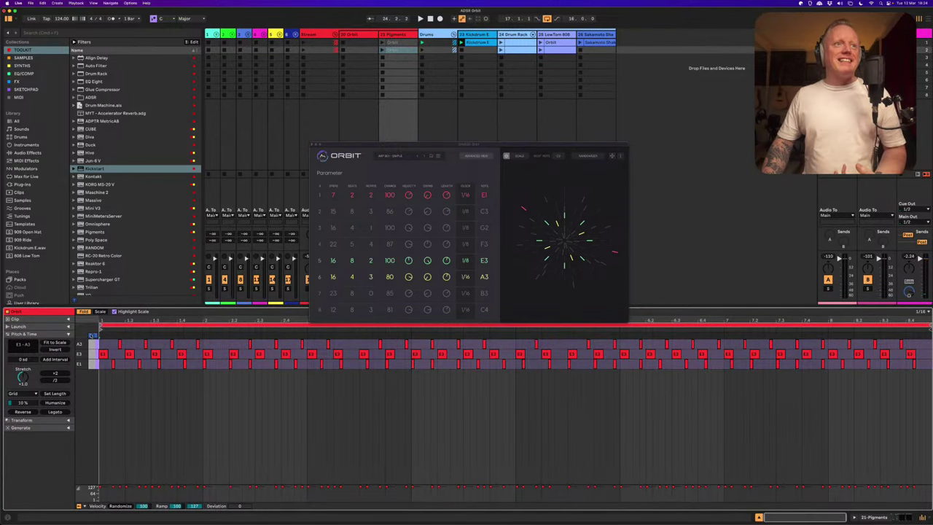
left_click(83, 311)
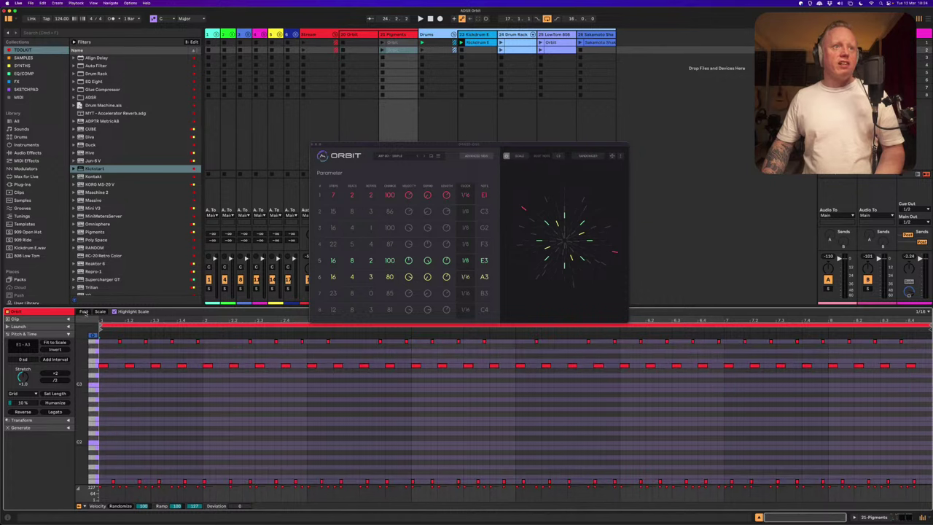
scroll(188, 413, "up", 3)
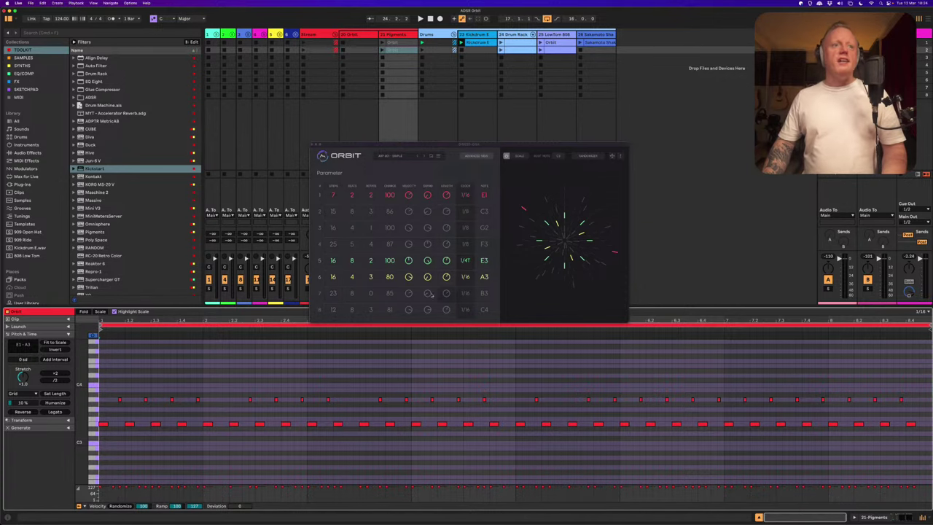
Set the clock of Orbit's lane 5 to 1/4T and fold the clip's note view to its used pitches
left_click_drag(466, 264, 466, 258)
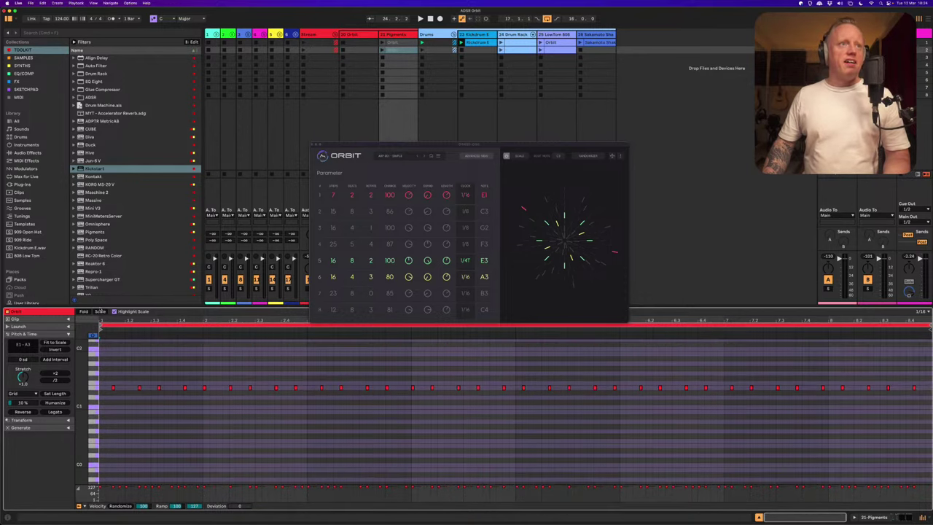
left_click(84, 311)
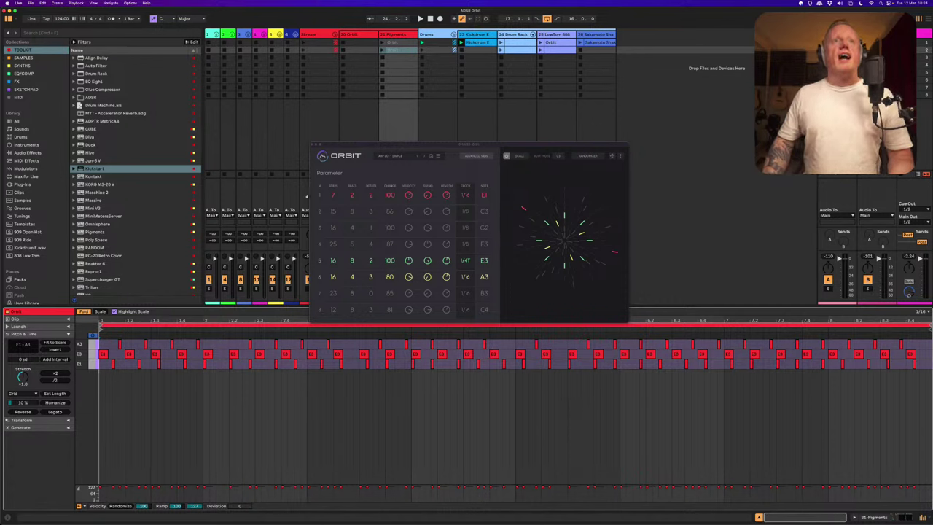
Activate and randomize Orbit's lane 3, then give it 8 beats, rotation 13 and a 1/8 clock
mouse_move(344, 196)
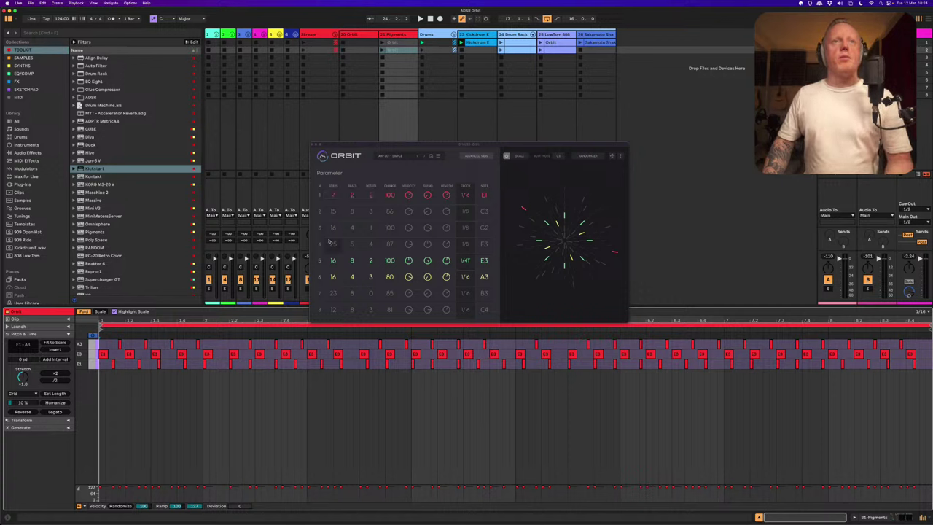
mouse_move(328, 229)
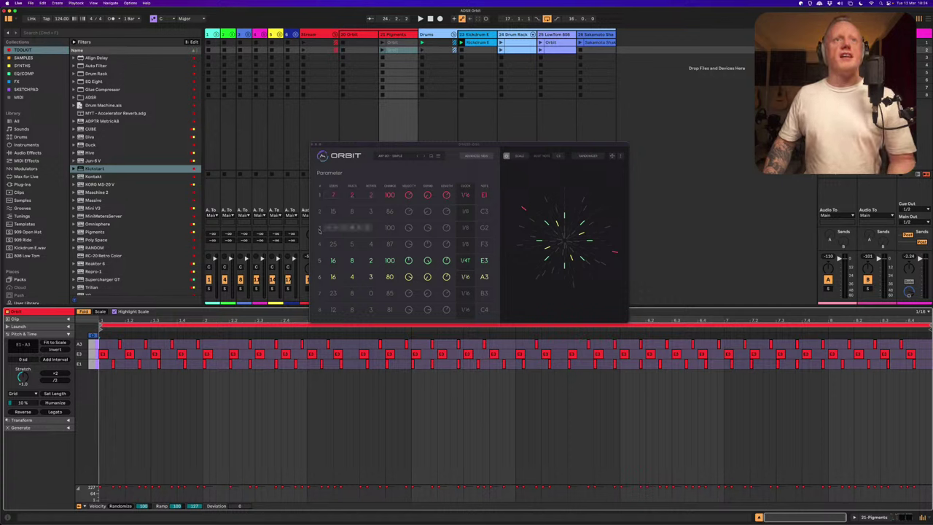
left_click(338, 229)
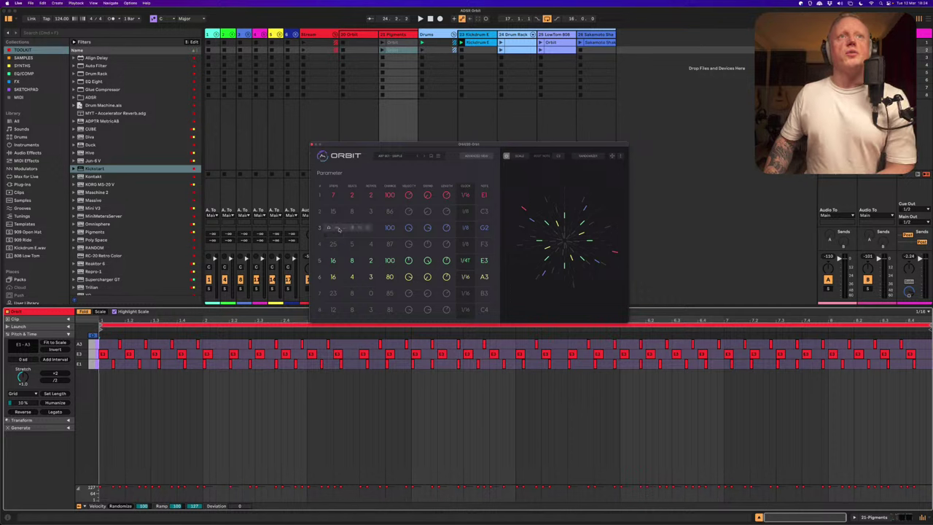
left_click(344, 228)
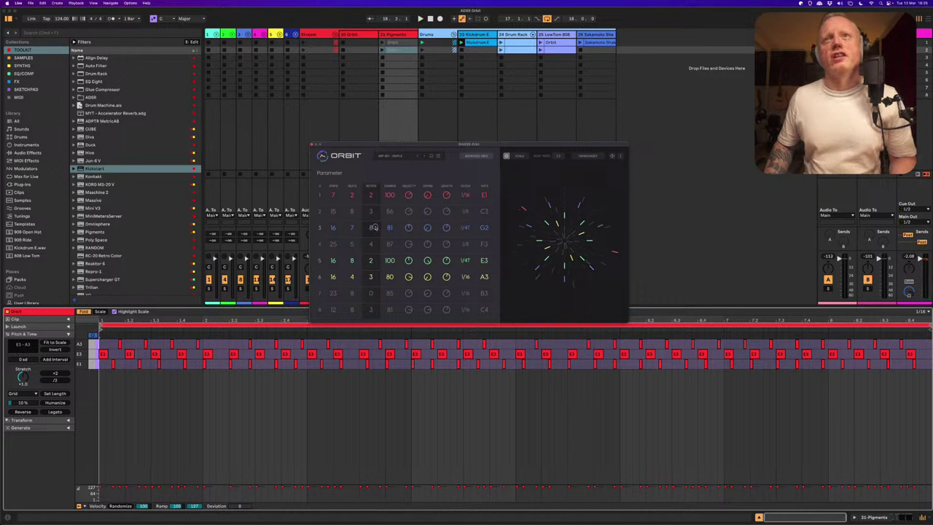
left_click_drag(373, 226, 379, 213)
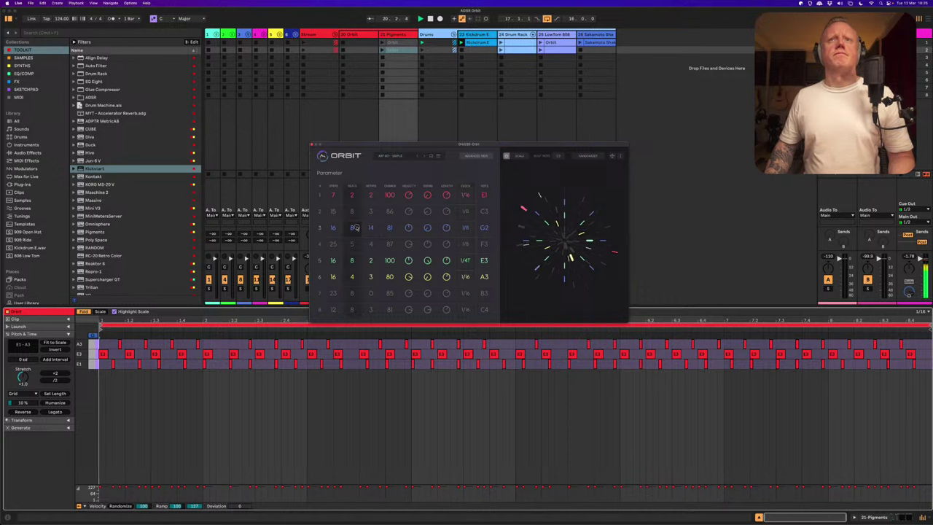
left_click_drag(356, 227, 373, 230)
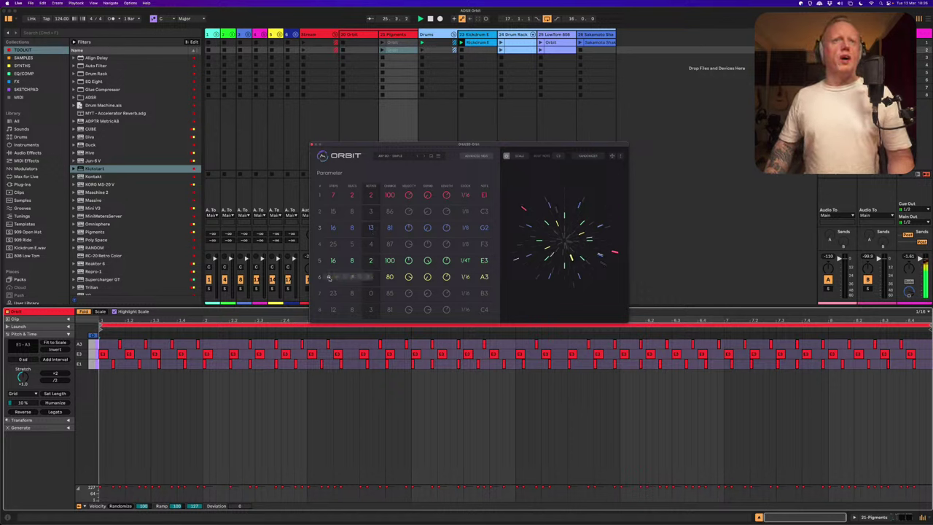
Audition Orbit's lanes 1 and 3 with lanes 5 and 6 switched off, and reactivate both lanes
left_click(328, 278)
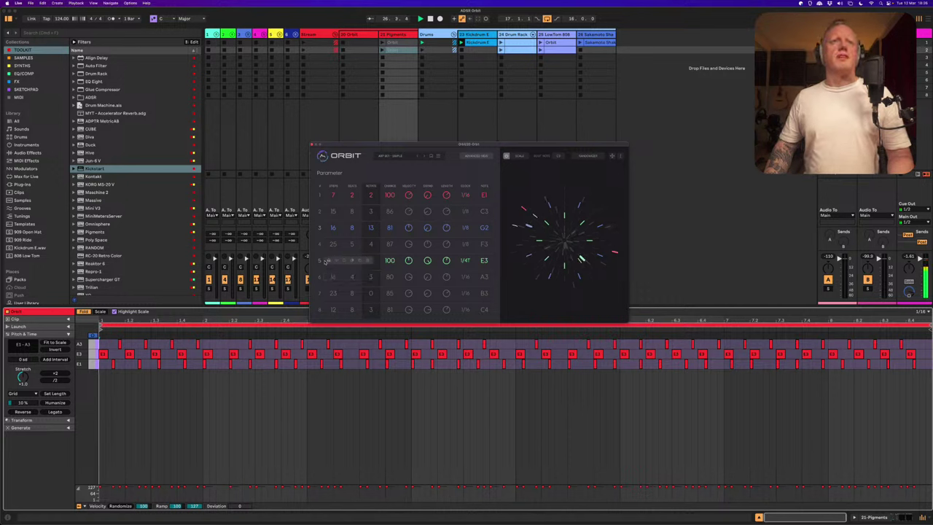
left_click(327, 261)
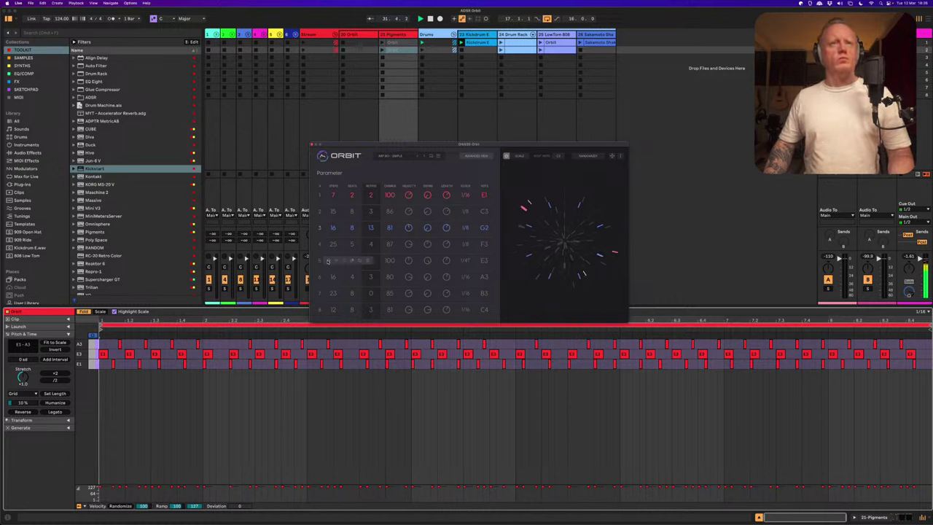
left_click(327, 261)
left_click(325, 277)
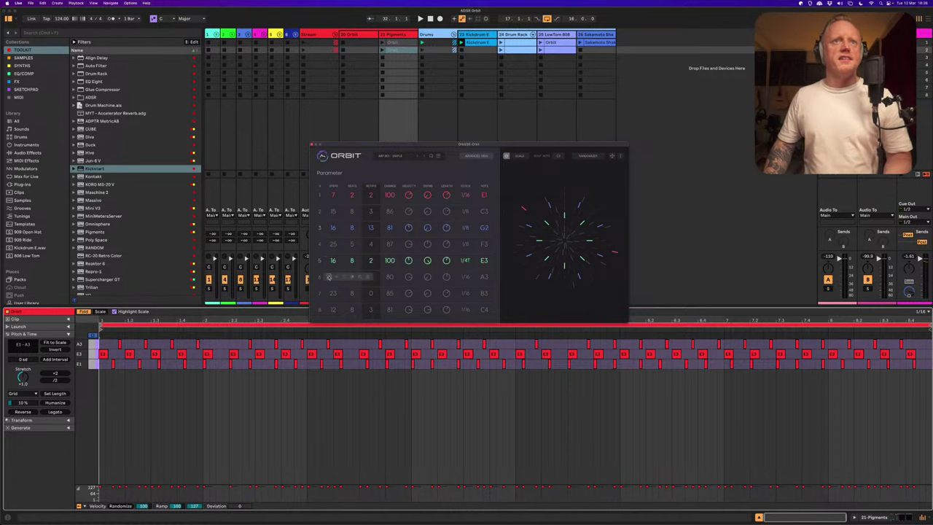
left_click(325, 278)
Reset Orbit's lane 3 and set the chance of lane 6 to 84
left_click(328, 227)
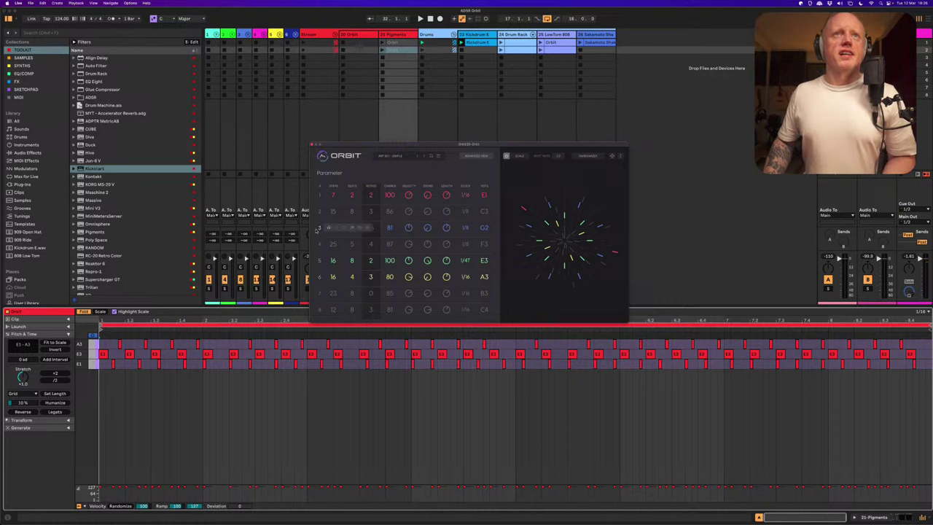
left_click(370, 229)
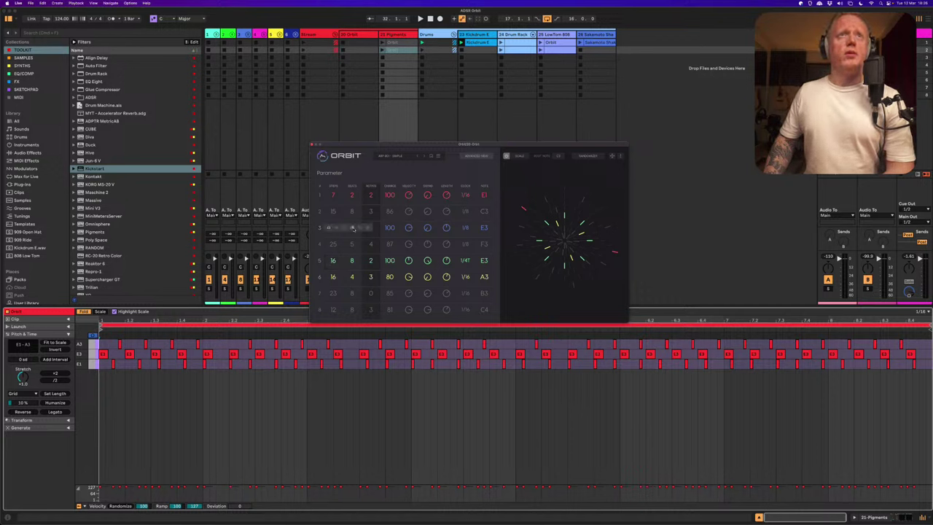
left_click(359, 228)
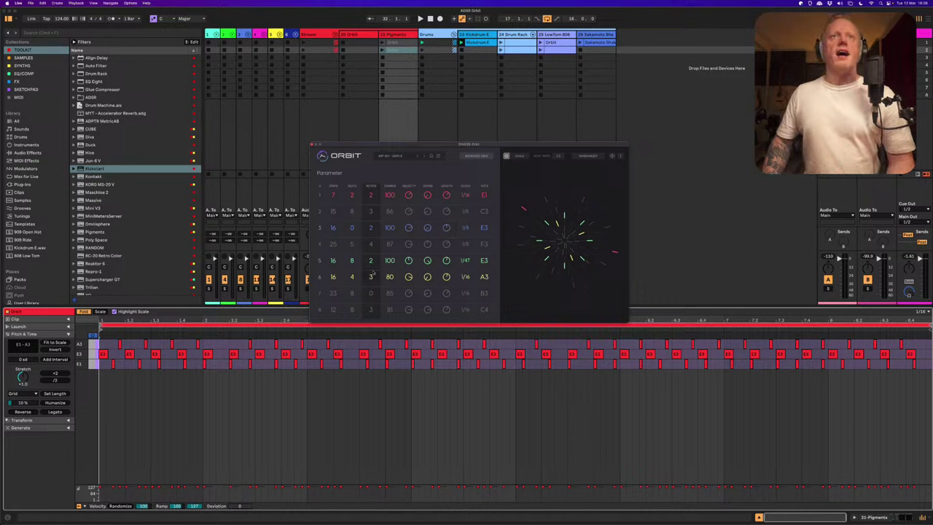
left_click_drag(389, 277, 389, 272)
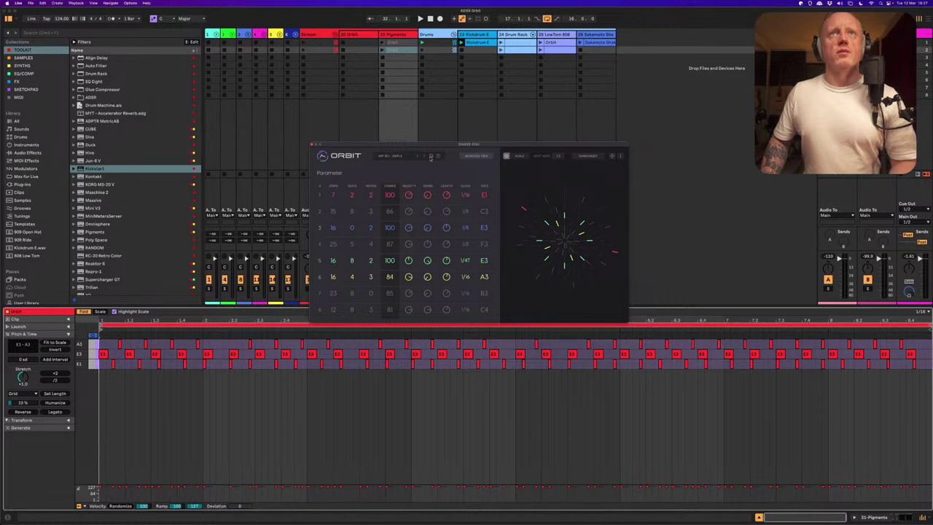
Bring up Orbit's preset saving dialog to view the user preset folder, and leave it without saving
left_click(431, 158)
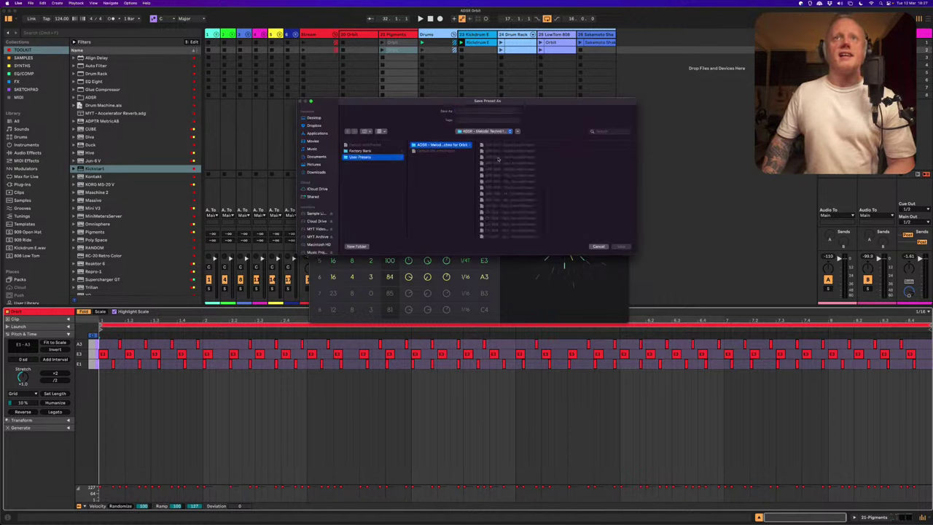
left_click(599, 246)
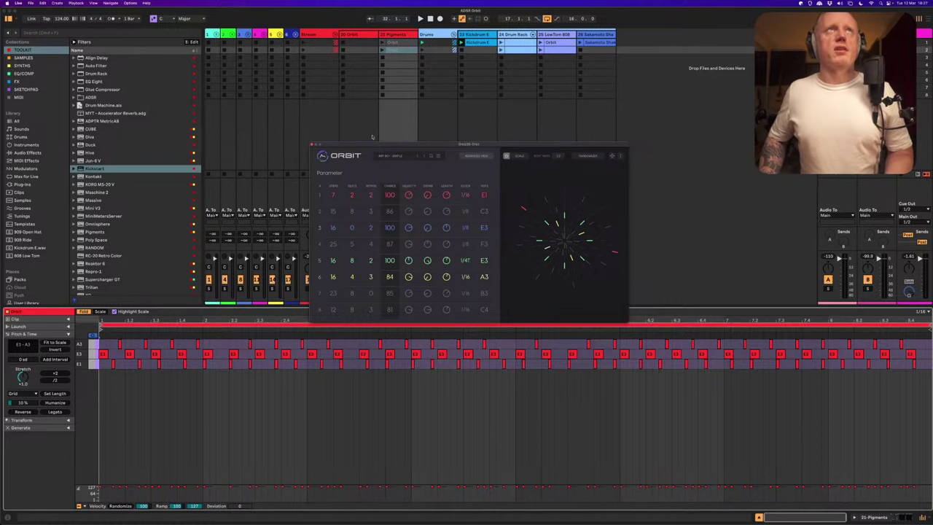
Unfold the first track group, select its first Pigments track and show the arrangement timeline
left_click(217, 35)
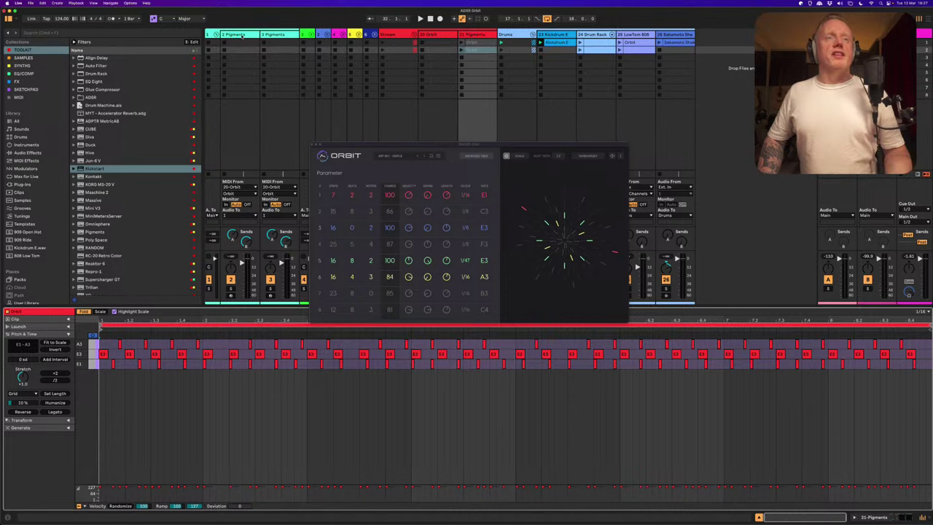
left_click(242, 35)
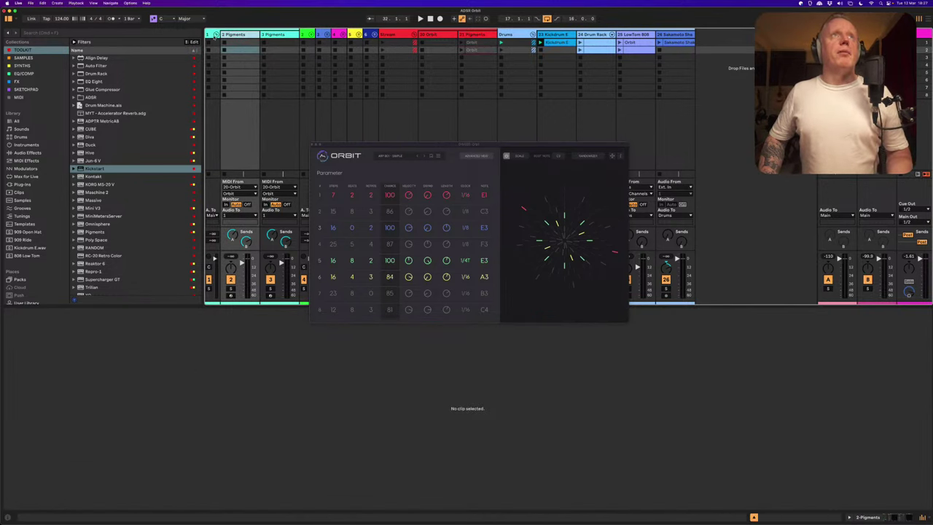
key("Tab")
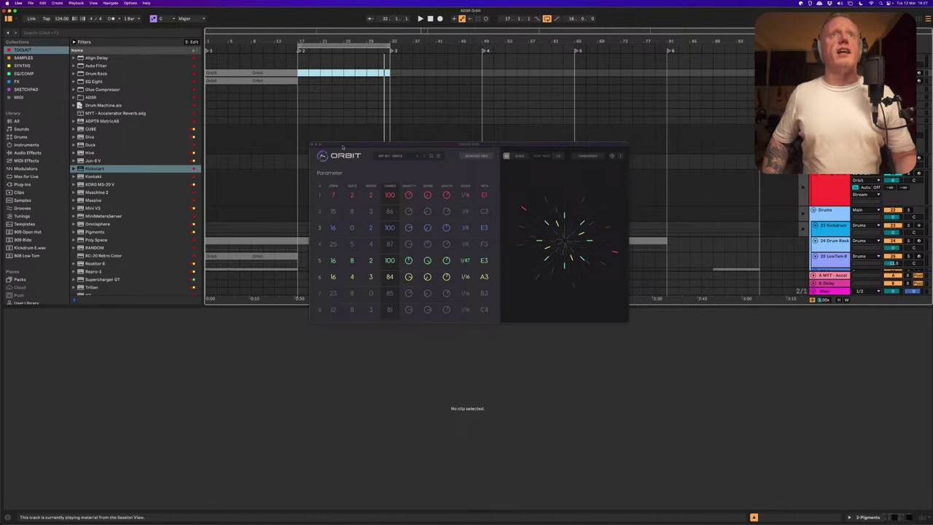
Move the Orbit window below the timeline and open the bar 9 Orbit clip on the group's second Pigments track
left_click_drag(353, 144, 421, 336)
scroll(396, 153, "down", 2)
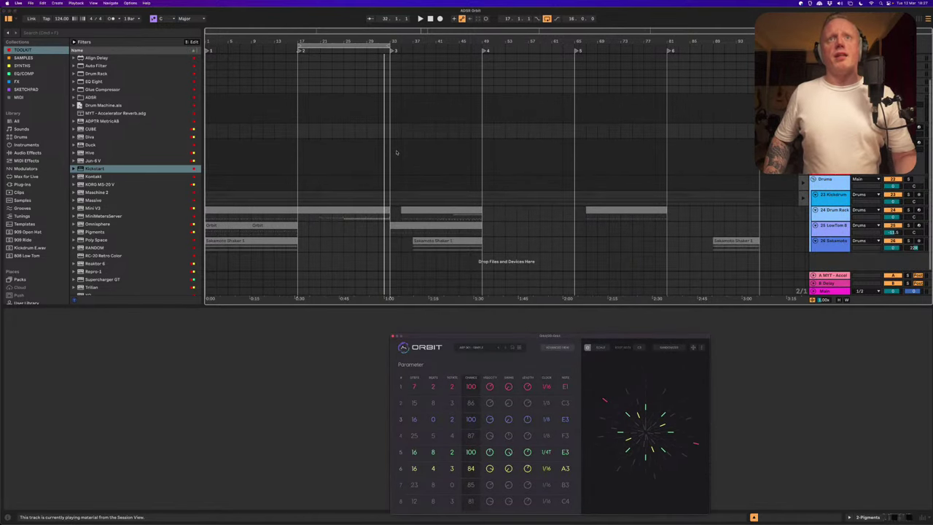
scroll(395, 153, "up", 2)
left_click(331, 113)
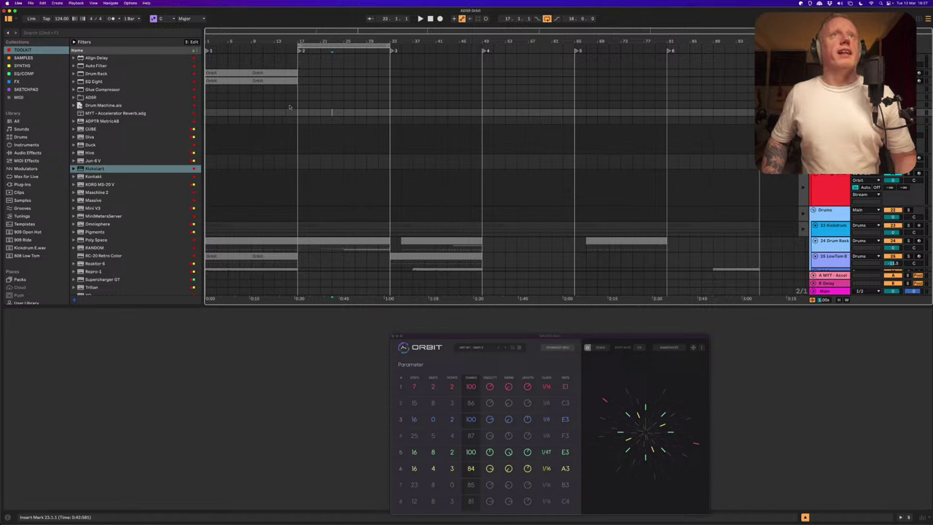
double_click(270, 80)
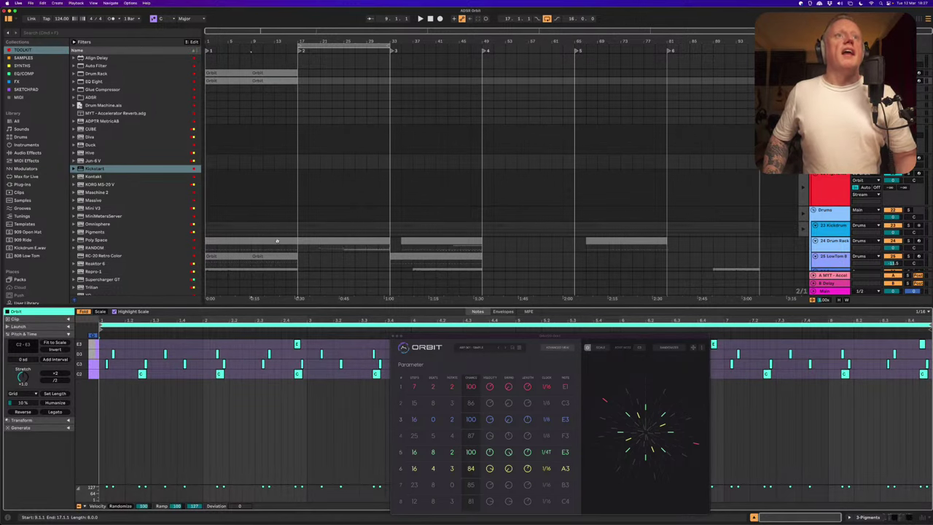
Examine the arrangement's LowTom 808, Sakamoto Shaker, Drum Rack and Kickdrum clips, ending on the second Pigments track's Orbit clip
left_click(275, 247)
left_click(277, 263)
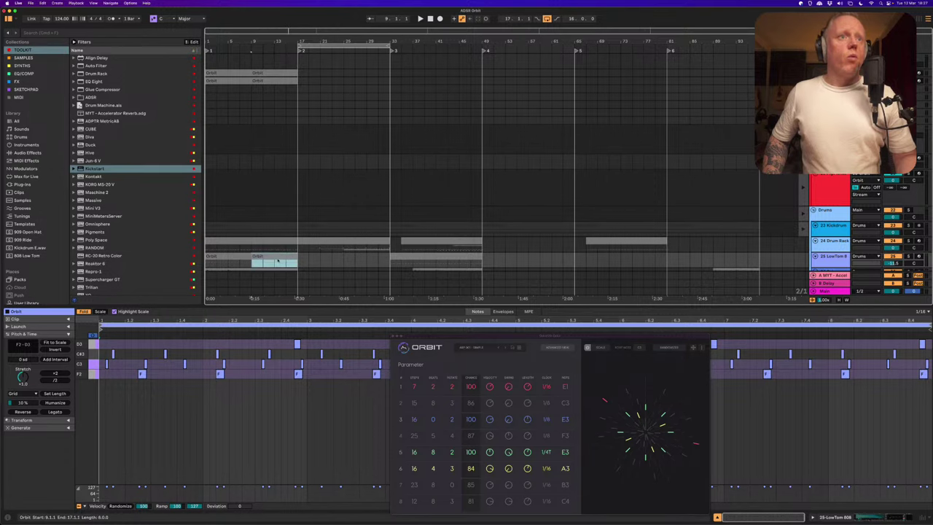
scroll(277, 263, "down", 2)
scroll(273, 255, "down", 1)
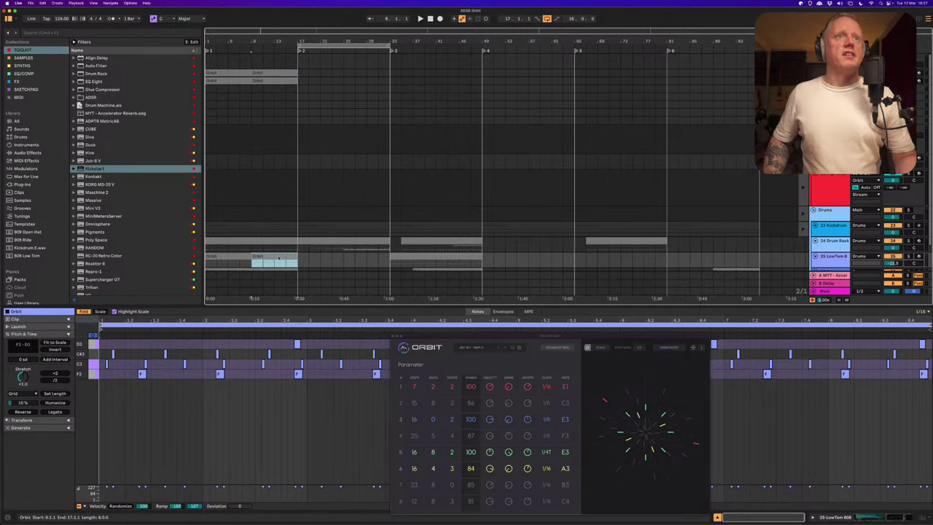
left_click(263, 242)
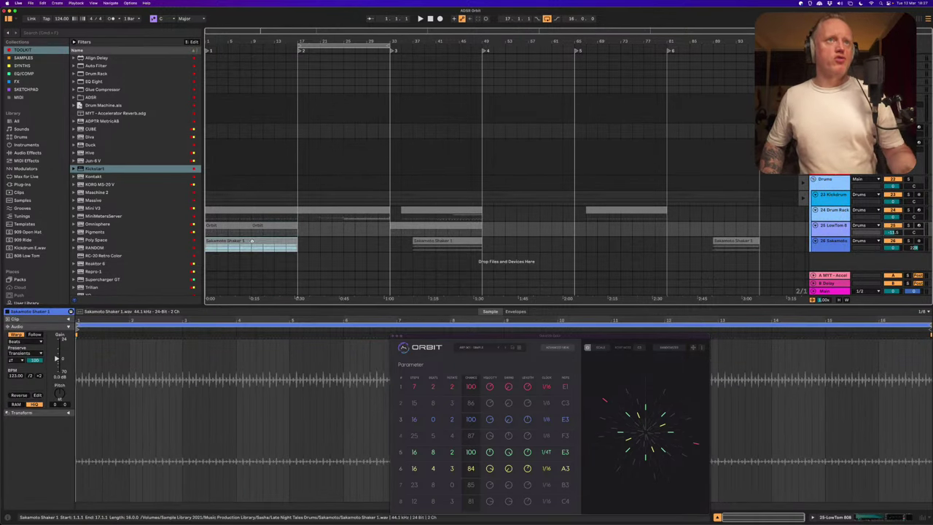
left_click(276, 213)
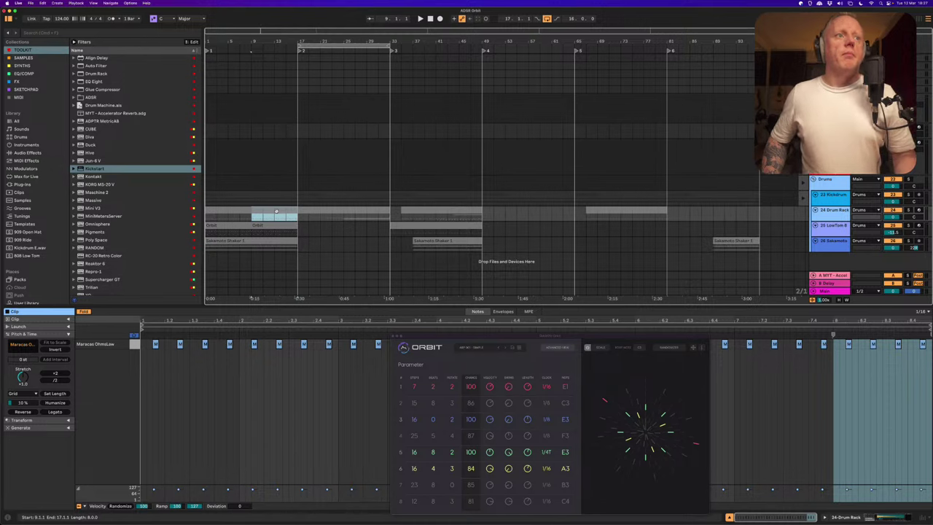
left_click(266, 197)
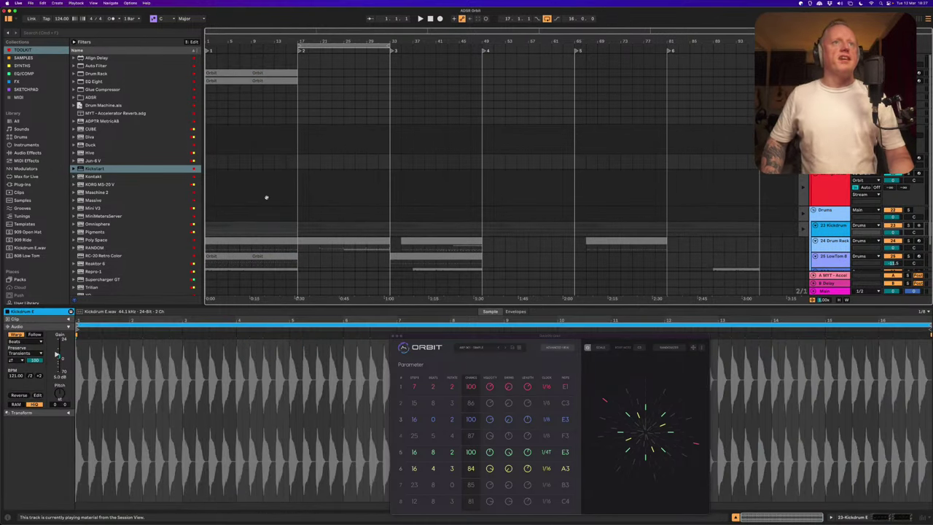
left_click(260, 81)
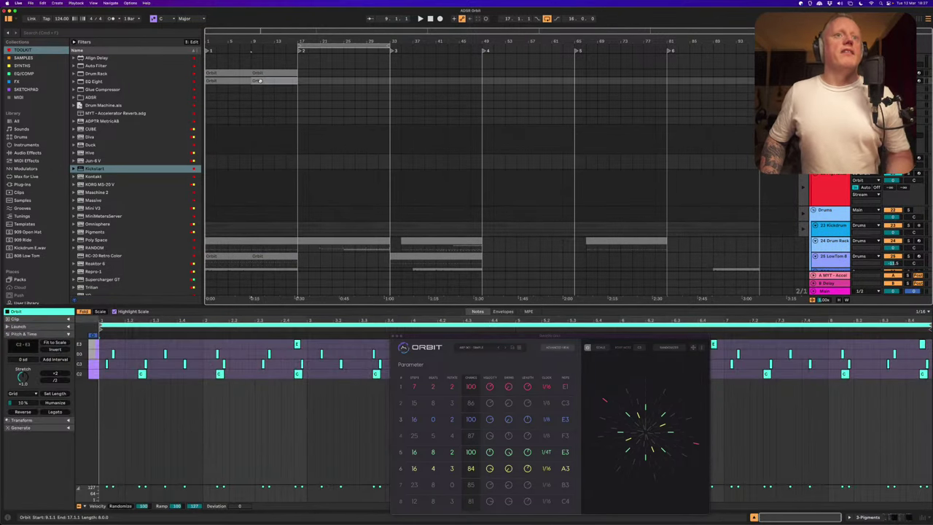
Move the Orbit window back up and return from the arrangement to the Session view
mouse_move(451, 337)
left_mouse_down()
mouse_move(455, 318)
mouse_move(357, 212)
mouse_move(405, 241)
left_mouse_up()
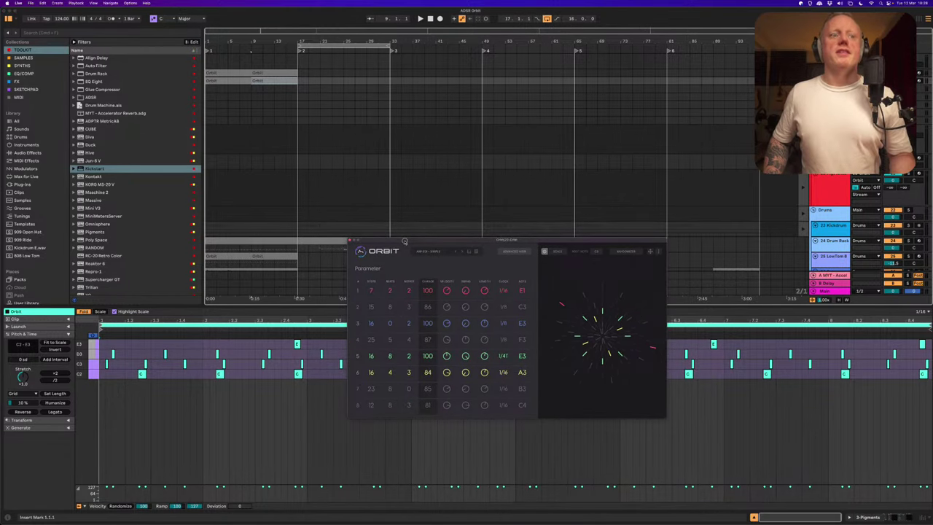
left_click(339, 144)
key("Tab")
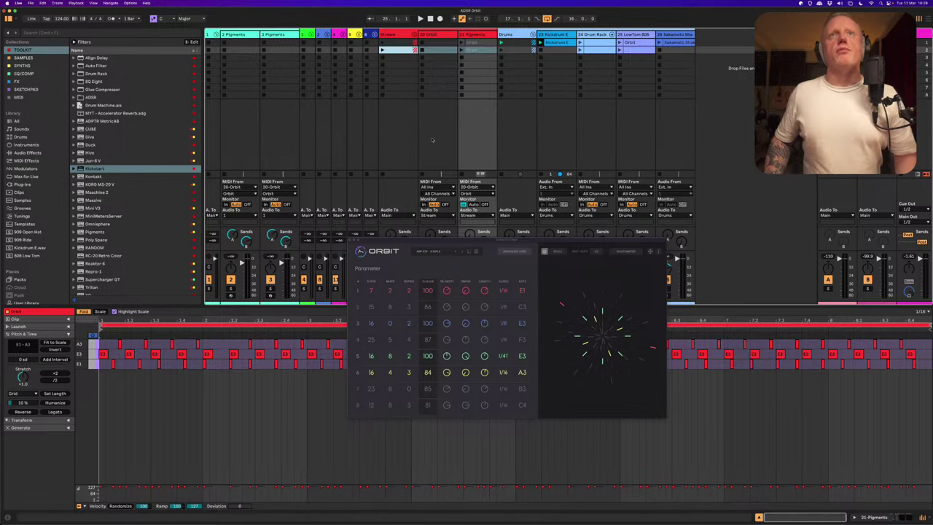
Open Pigments on track 21, filter its presets to the ADSR Melodic Techno bank and load STB 001 - Drops
left_click(470, 35)
left_click(67, 436)
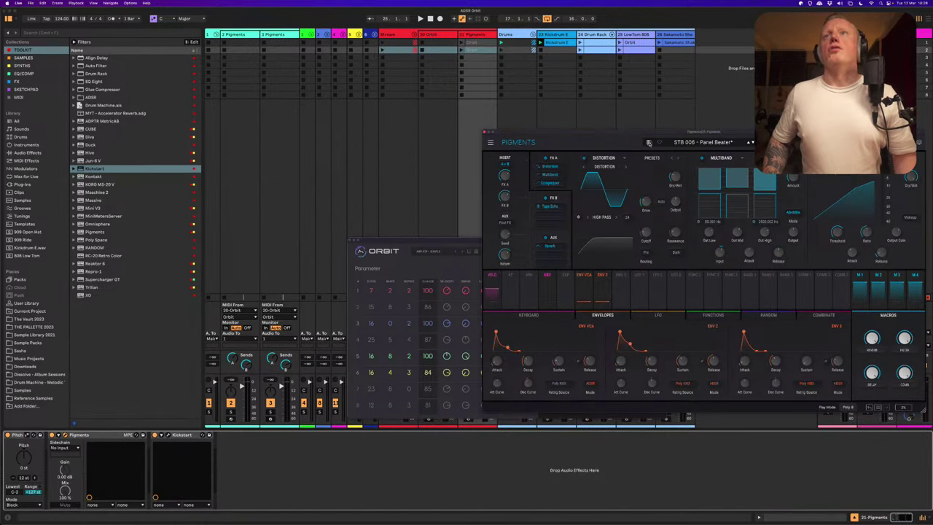
left_click(648, 142)
scroll(614, 262, "up", 6)
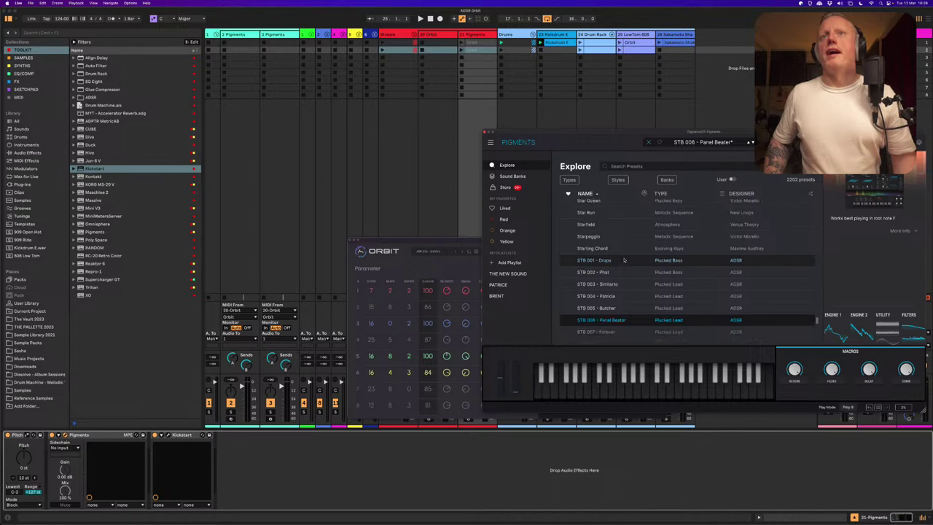
left_click(668, 180)
left_click(650, 250)
left_click(651, 256)
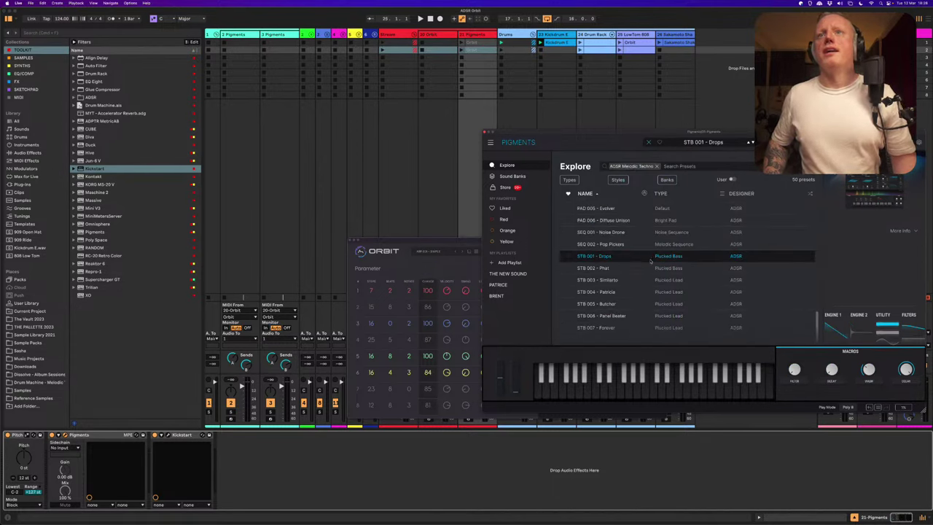
Load the ARP 002 - Chugger preset in Pigments and leave the preset browser
scroll(636, 313, "up", 2)
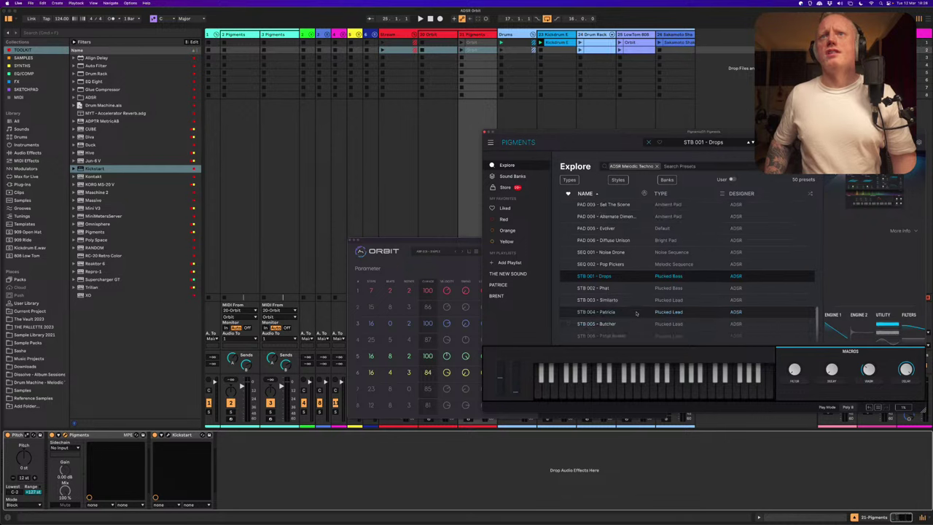
scroll(636, 313, "up", 10)
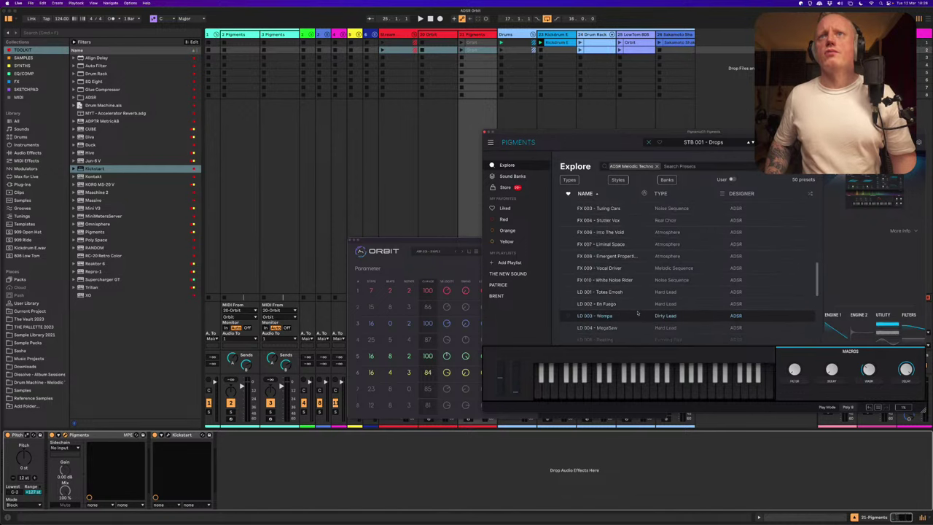
scroll(637, 313, "up", 8)
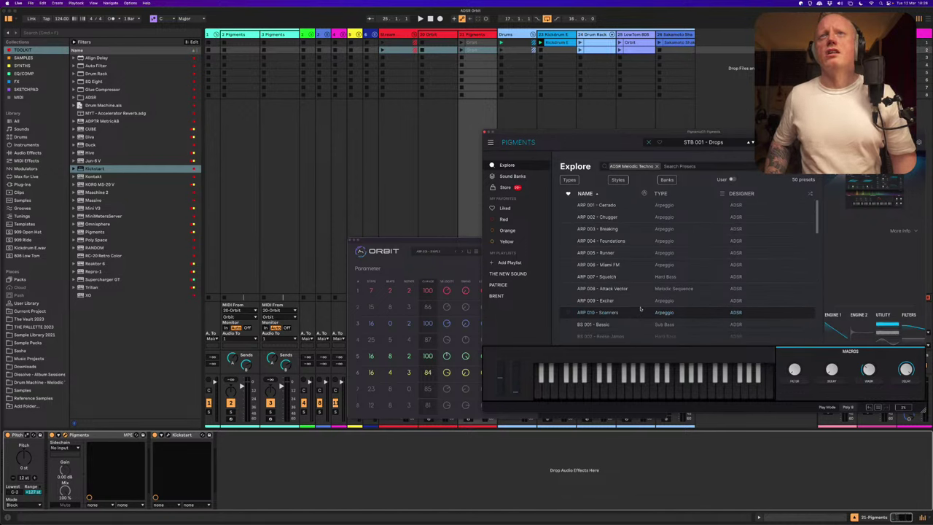
left_click(626, 218)
left_click(647, 142)
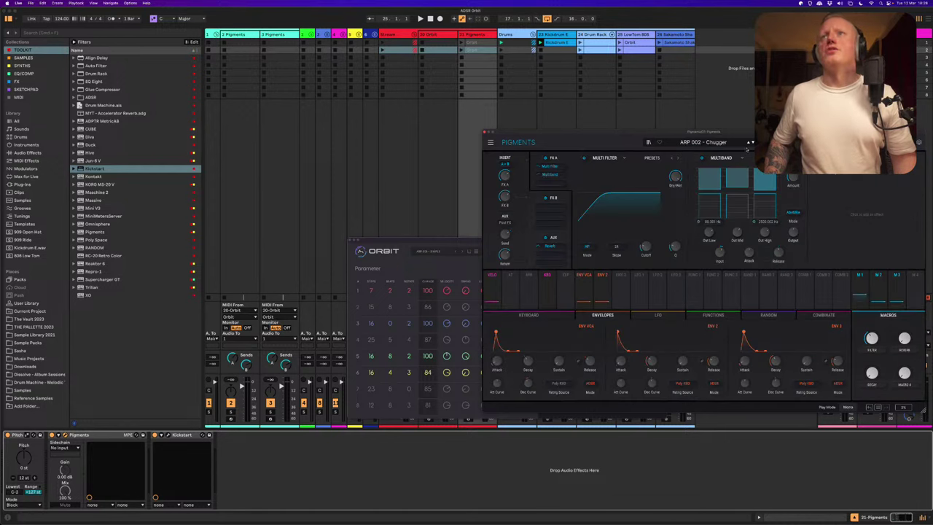
Turn off the Chugger preset's built-in sequencer and close the Pigments window
left_click(491, 155)
left_click(492, 155)
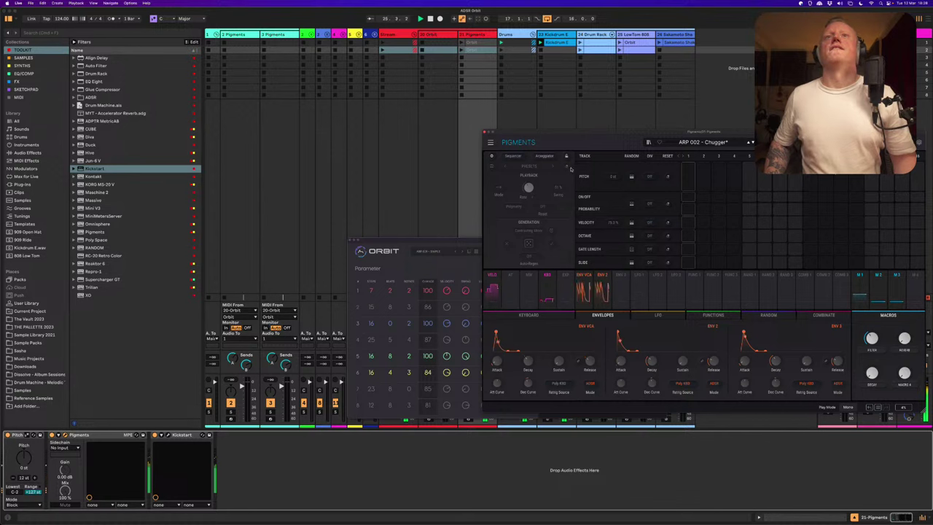
left_click(485, 130)
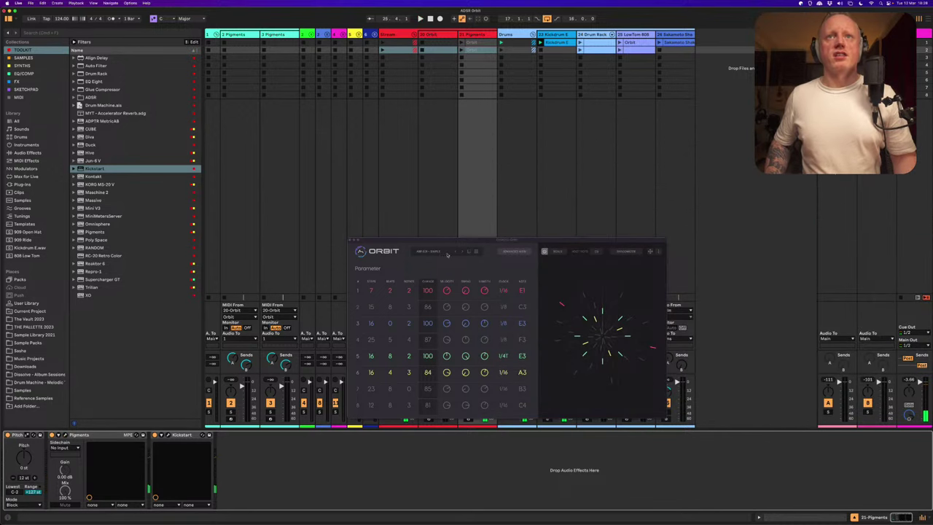
Load the ARP 002 preset from the Melodic Techno folder into Orbit and move the Orbit window up
left_click(437, 251)
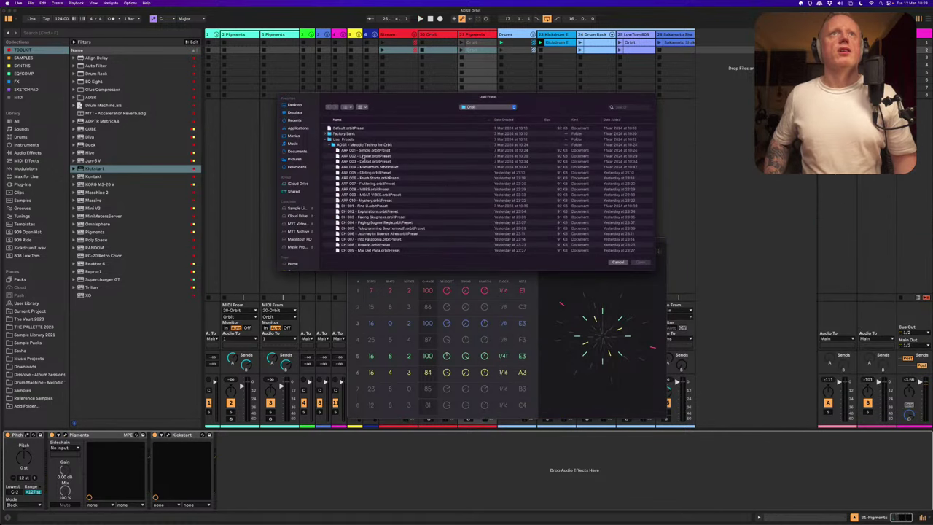
double_click(363, 156)
left_click_drag(493, 246, 485, 147)
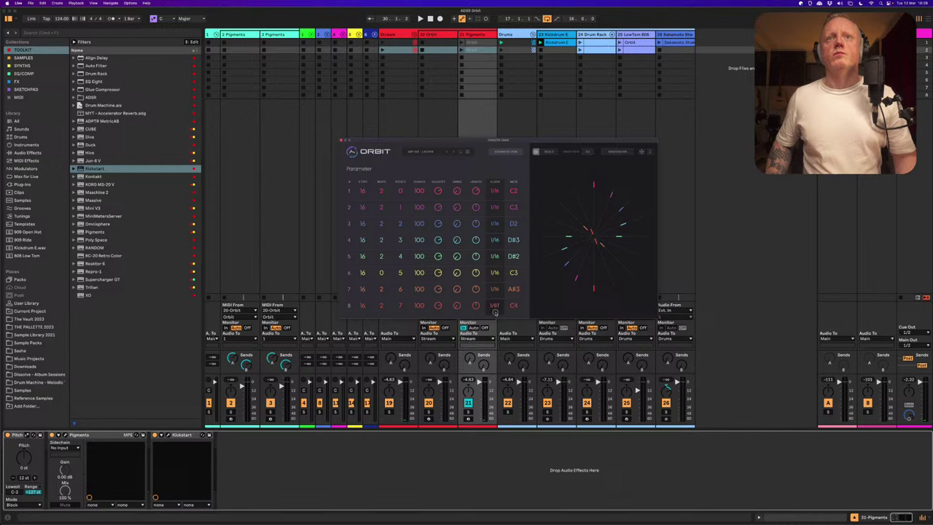
Play the pattern together with the Sakamoto Shaker clip and transpose all Orbit notes so ring 1 plays D2
left_click(550, 151)
left_click(551, 151)
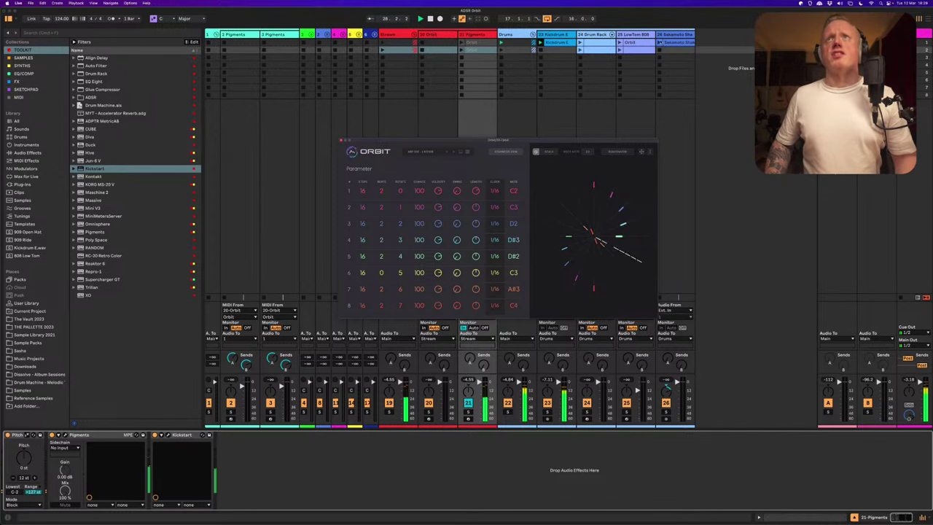
left_click(667, 364)
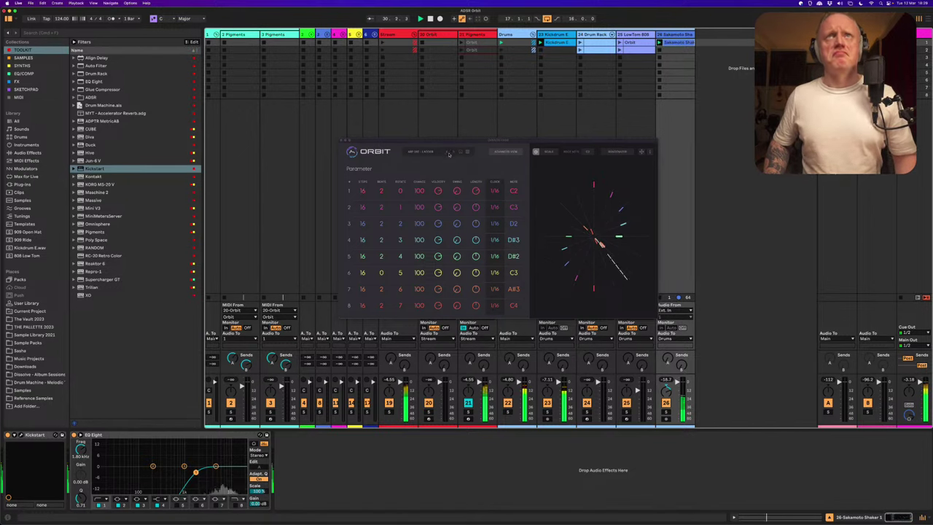
left_click(588, 152)
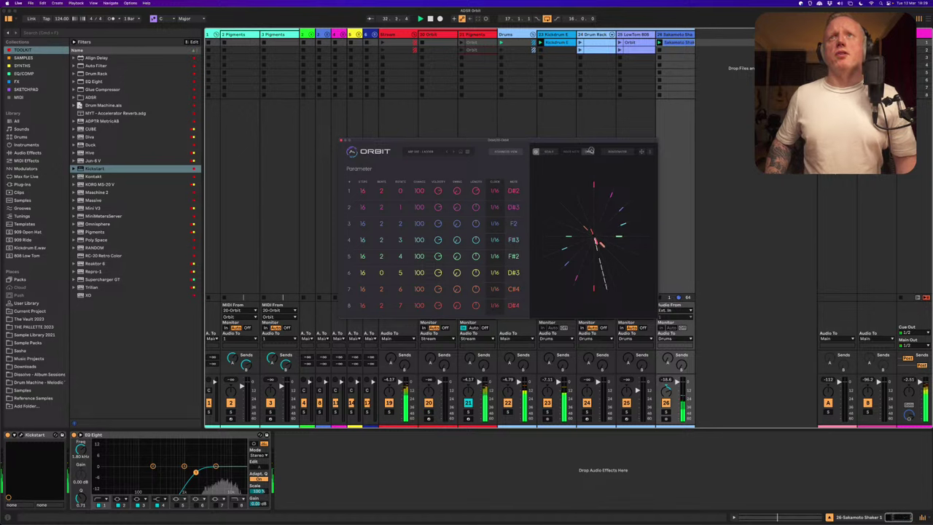
scroll(589, 151, "up", 2)
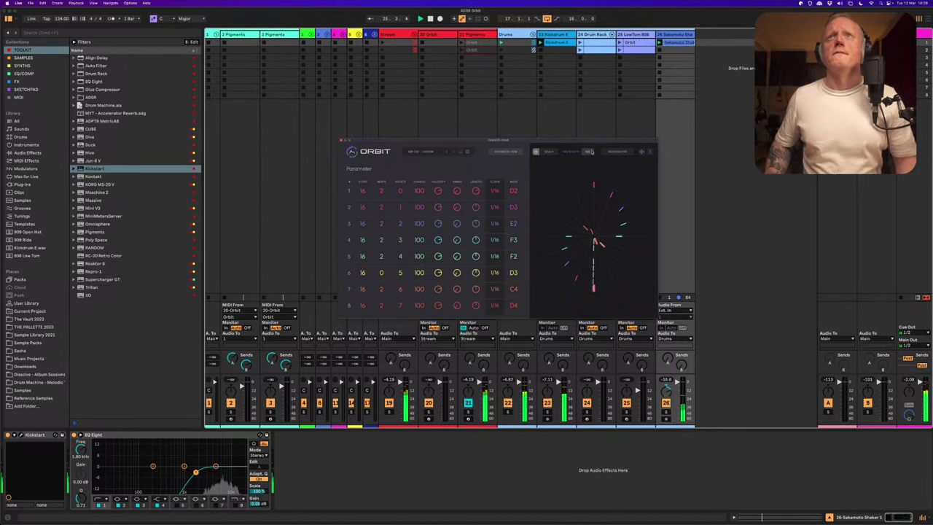
Try the Orbit pattern in D Dorian, D Minor and G Minor, and close the scale selection
left_click(554, 151)
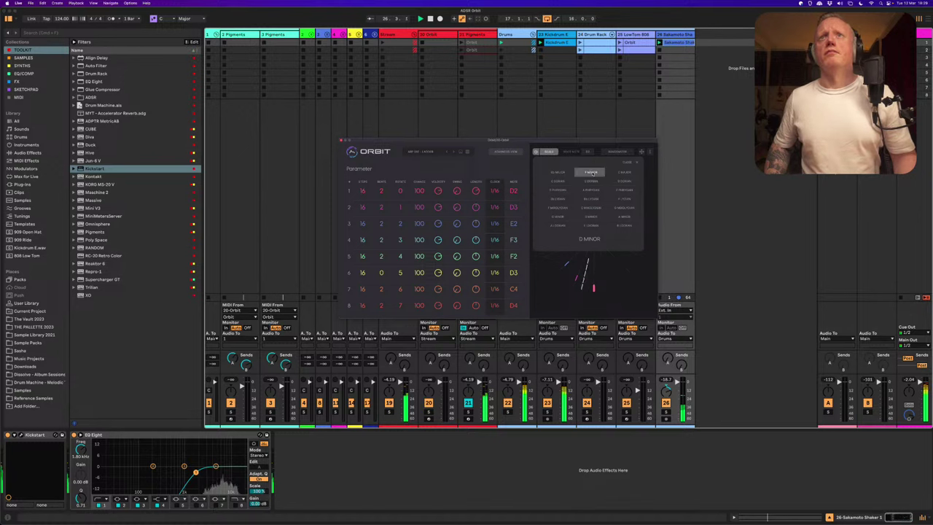
left_click(626, 182)
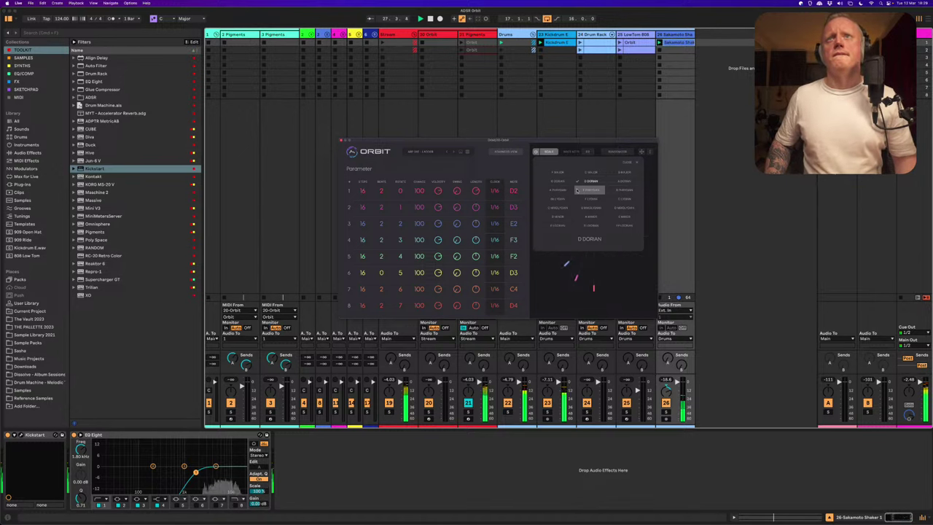
left_click(591, 217)
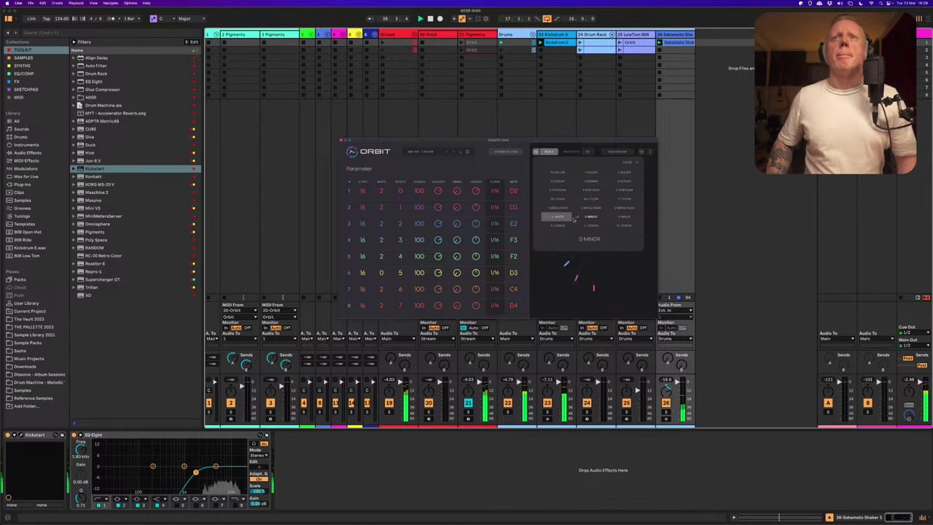
left_click(562, 217)
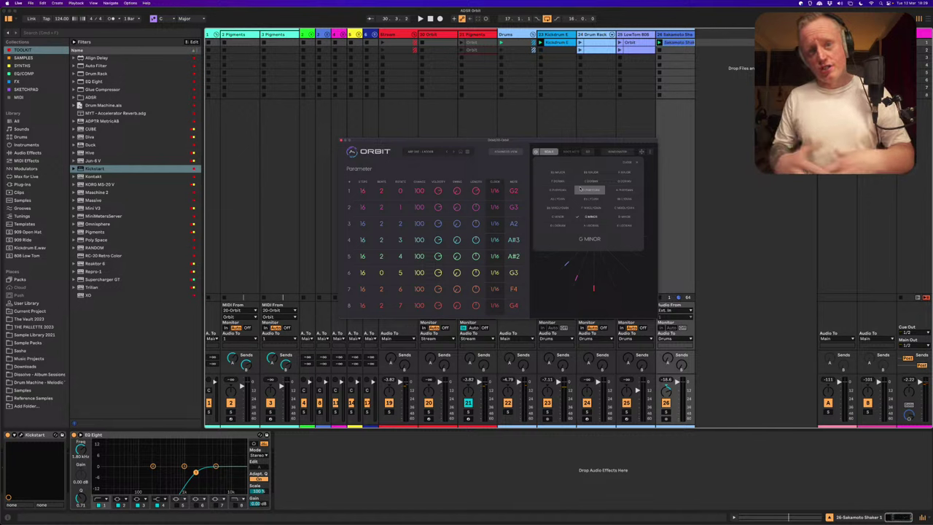
left_click(637, 164)
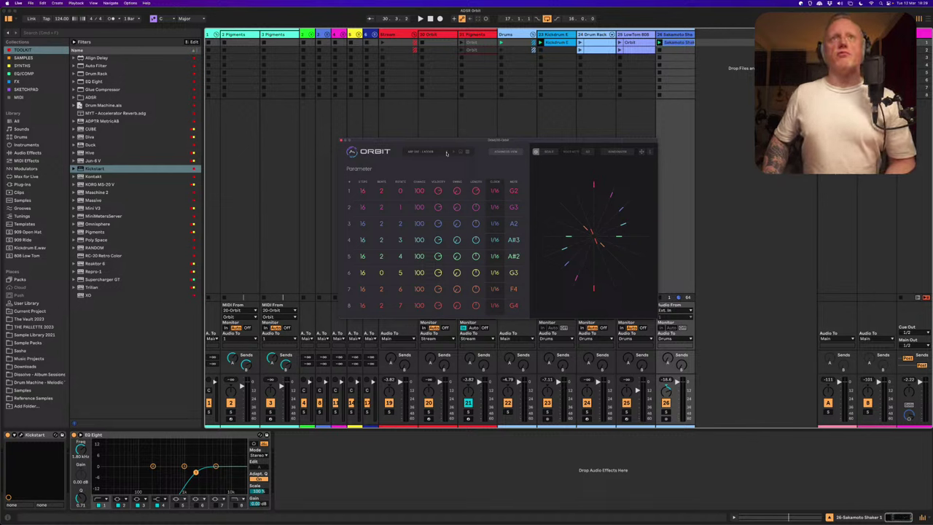
Step through the Orbit presets ARP 001 and ARP 002 to ARP 003, and dismiss the preset file list
left_click(447, 153)
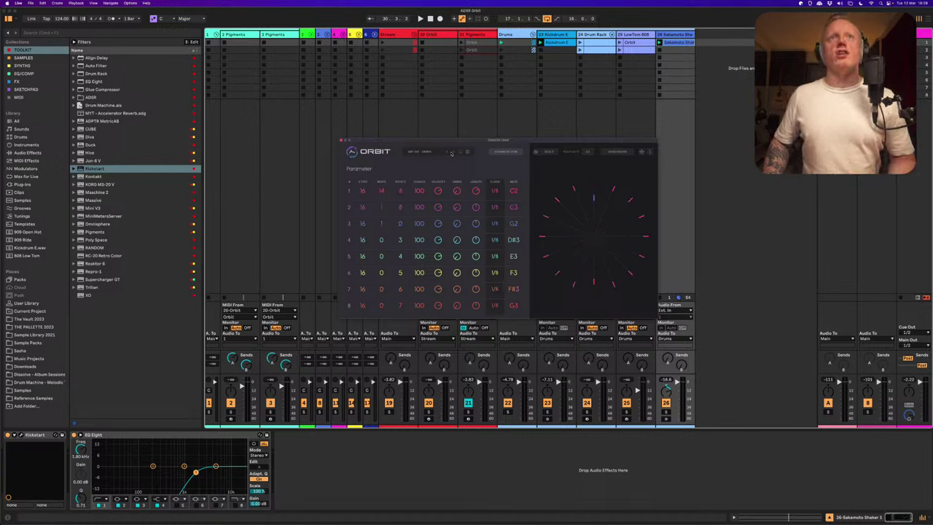
left_click(452, 153)
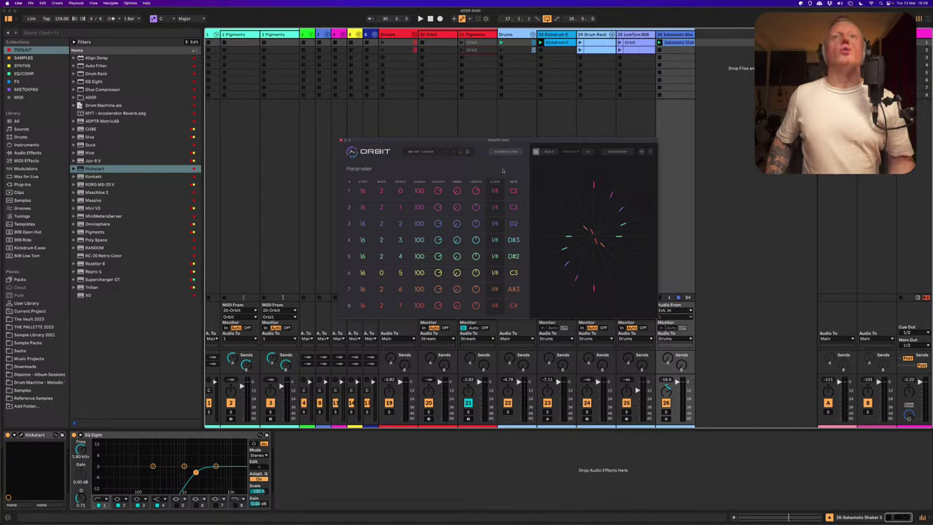
left_click(453, 152)
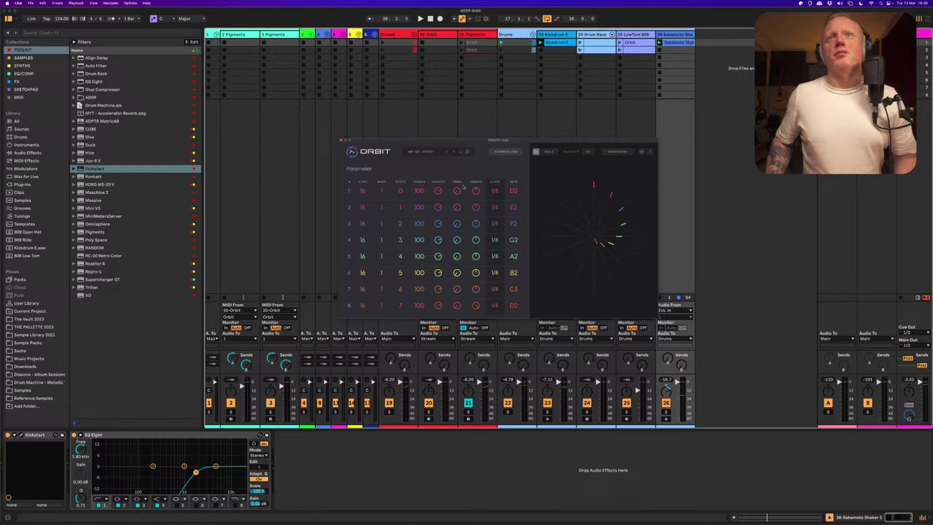
left_click(429, 152)
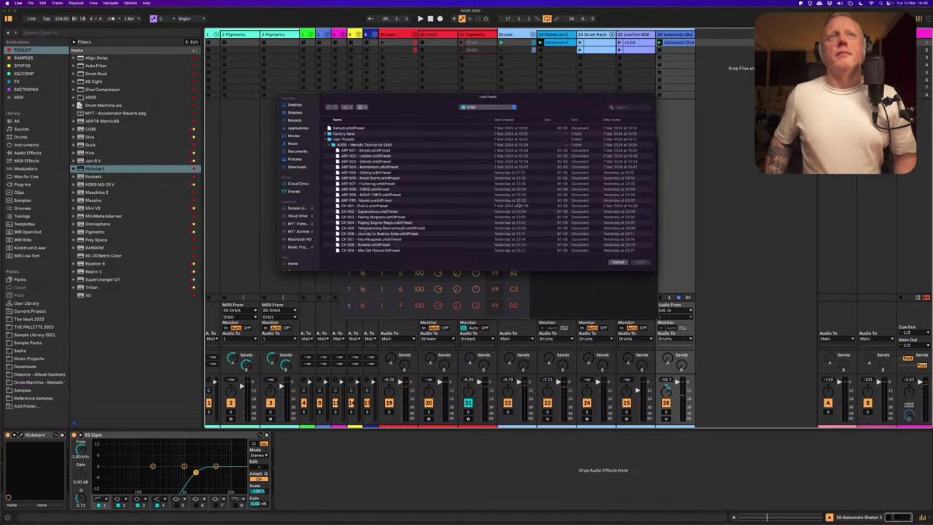
left_click(617, 263)
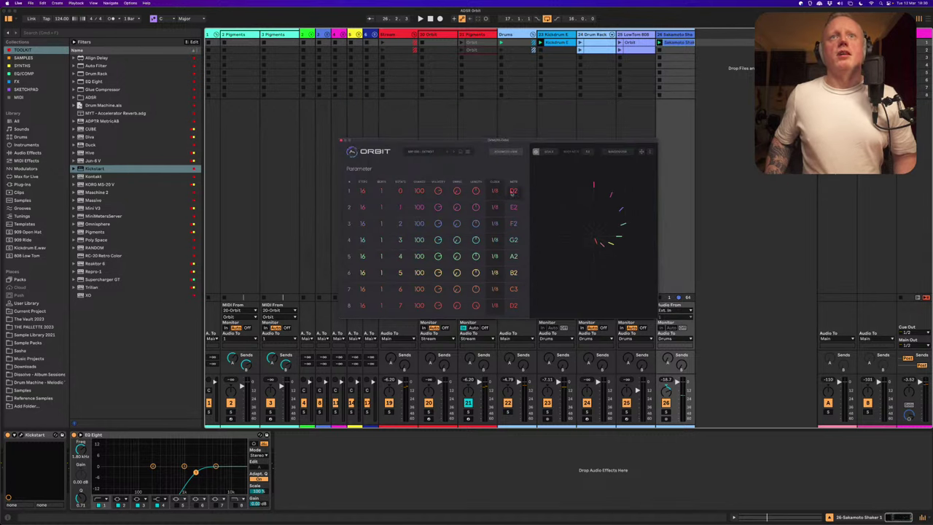
Switch Orbit to its advanced view and briefly audition the pattern
left_click(506, 153)
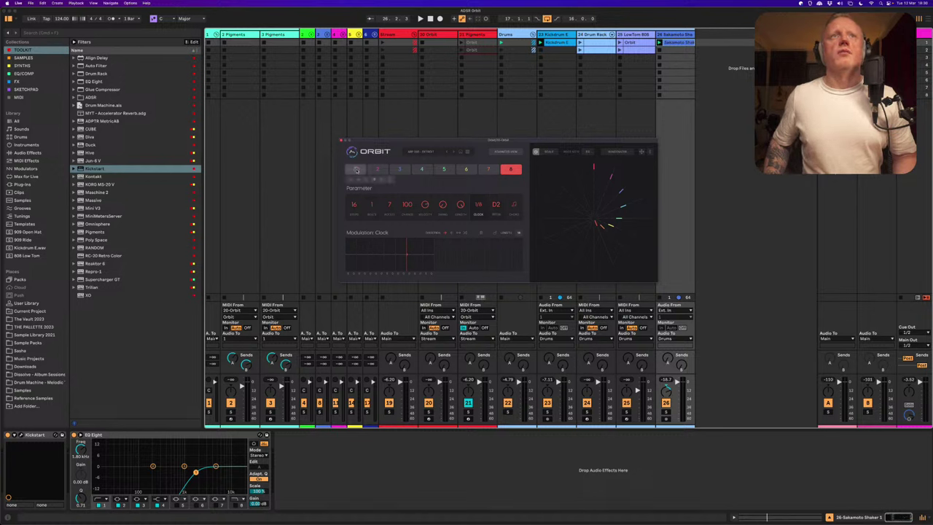
key("space")
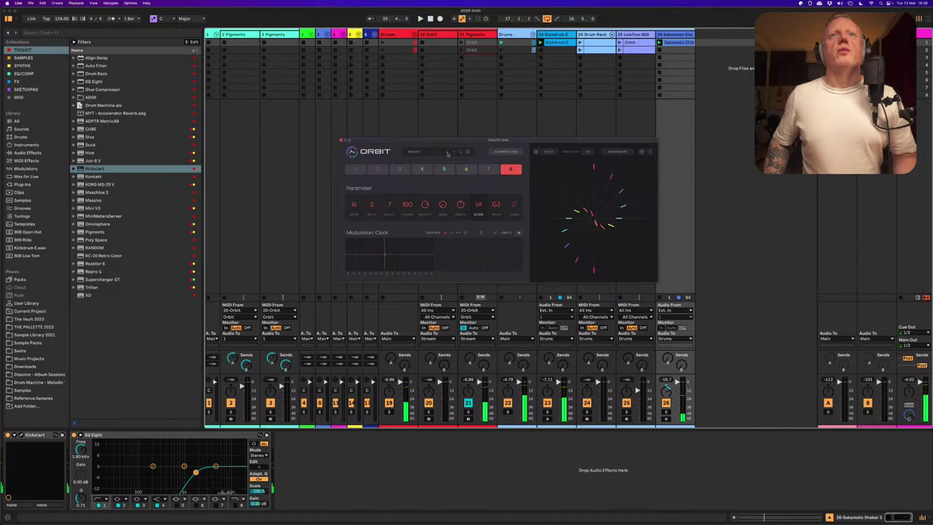
key("space")
Load the ARP 004 - Momentum preset into Orbit and start playback
left_click(419, 153)
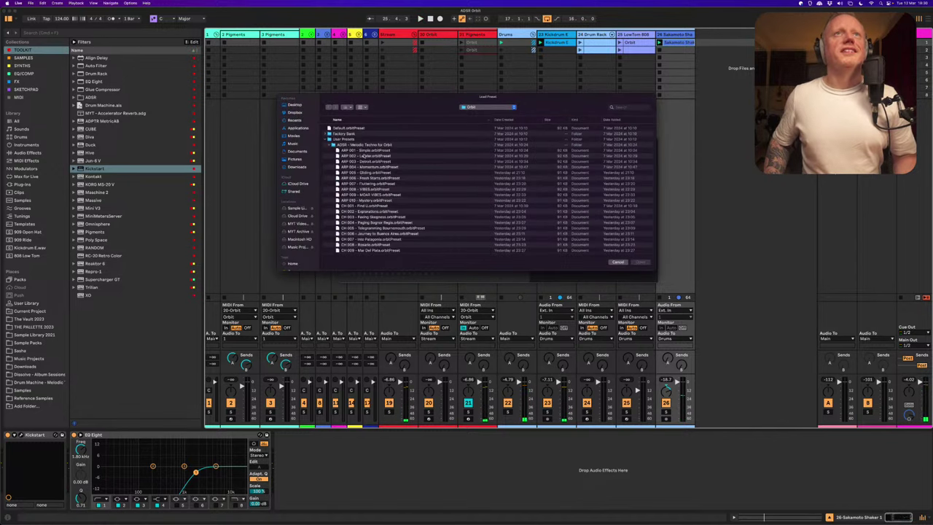
double_click(408, 167)
key("space")
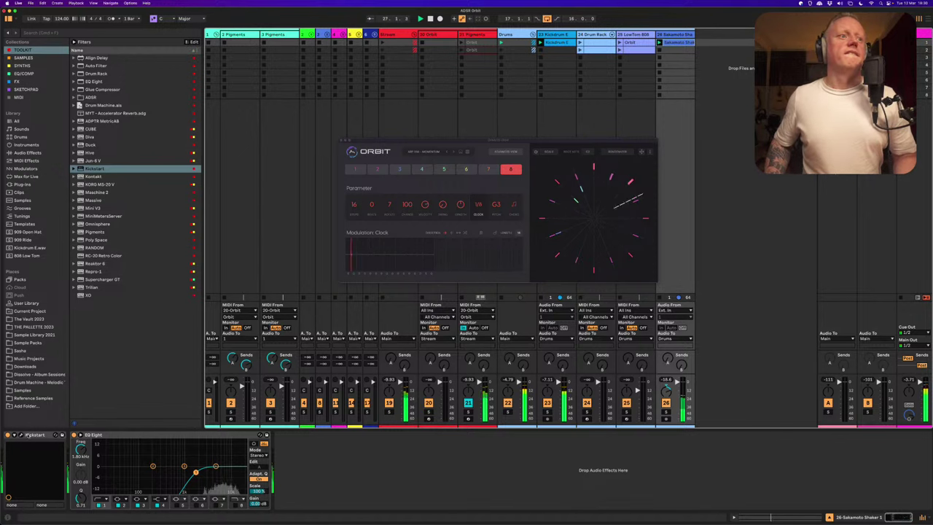
Reopen Pigments on track 21 and load the STB 006 - Panel Beater preset
left_click(475, 50)
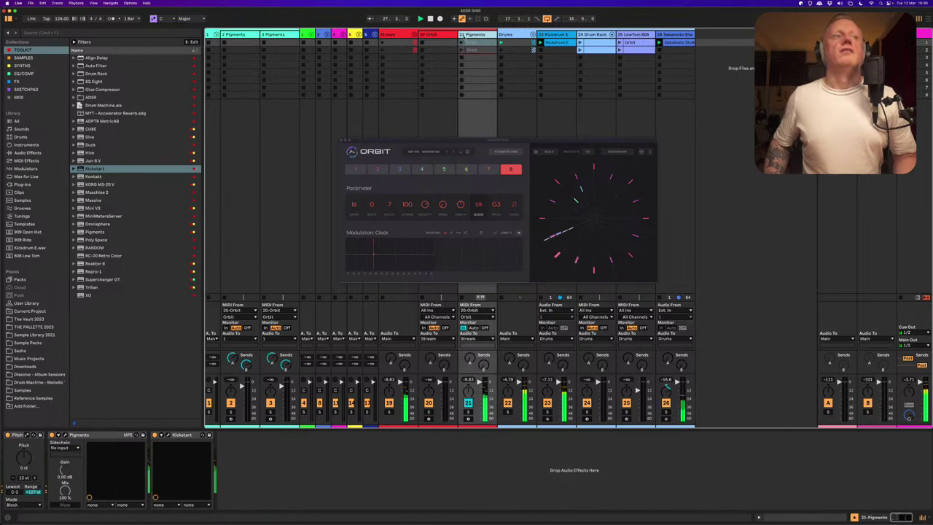
left_click(65, 434)
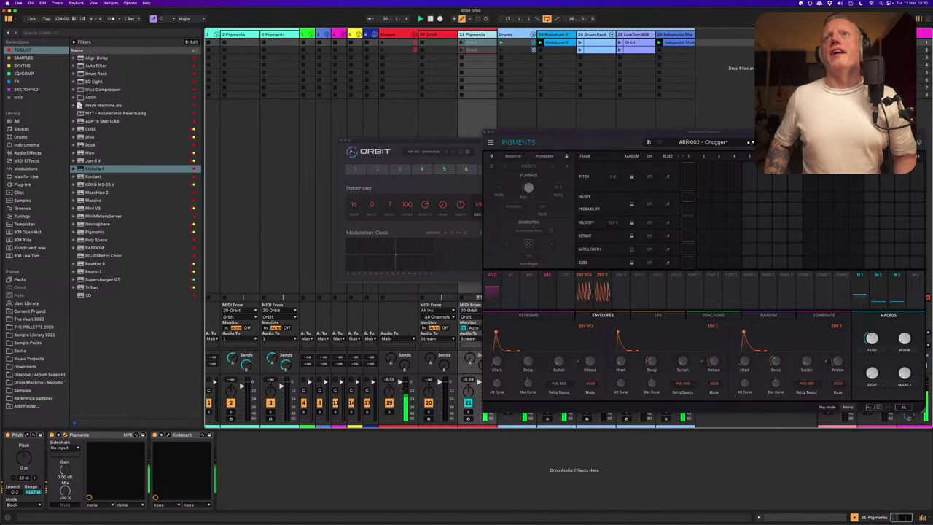
left_click(649, 142)
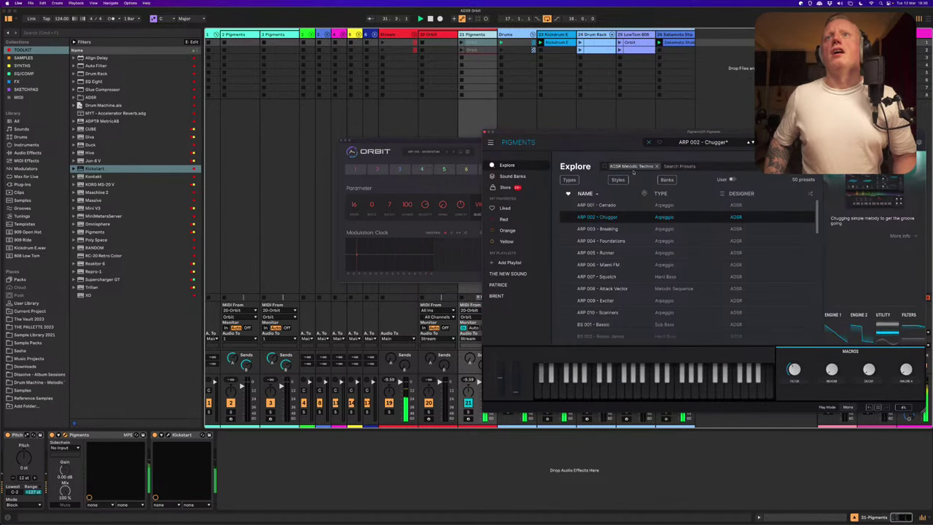
scroll(641, 262, "down", 5)
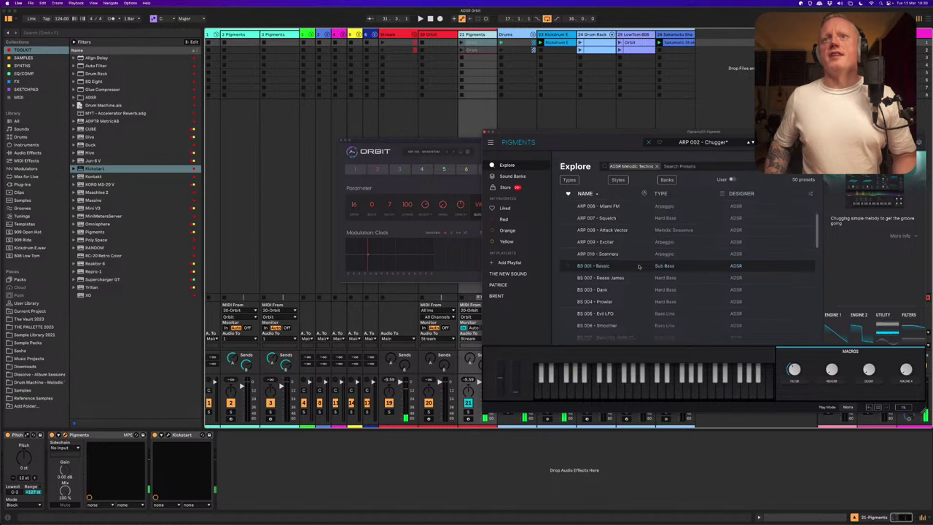
scroll(634, 277, "down", 8)
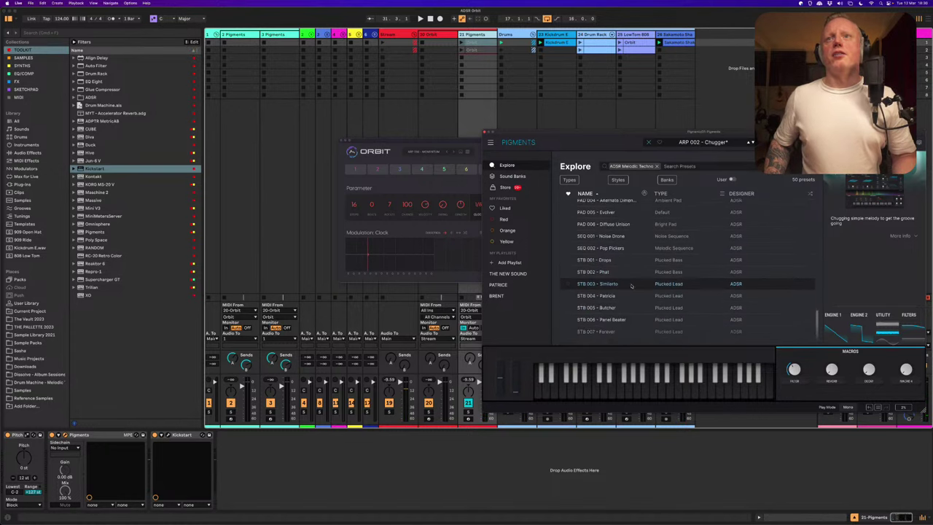
left_click(617, 316)
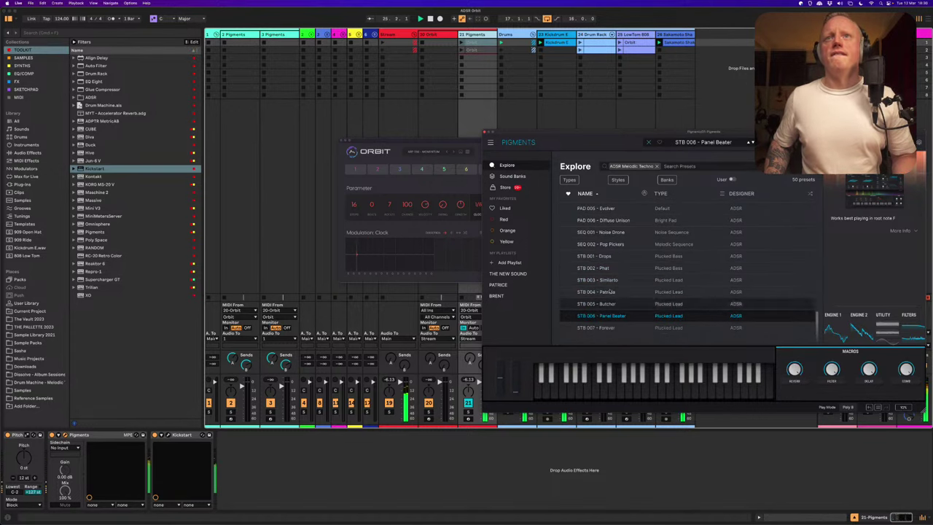
Reopen Pigments, leave the preset browser for the synth editor, and close the plugin window again
left_click(485, 131)
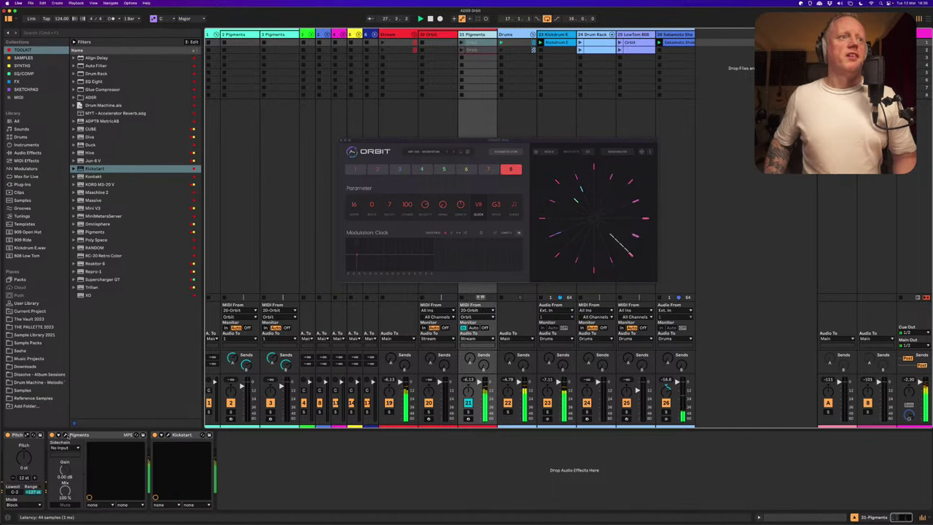
left_click(64, 435)
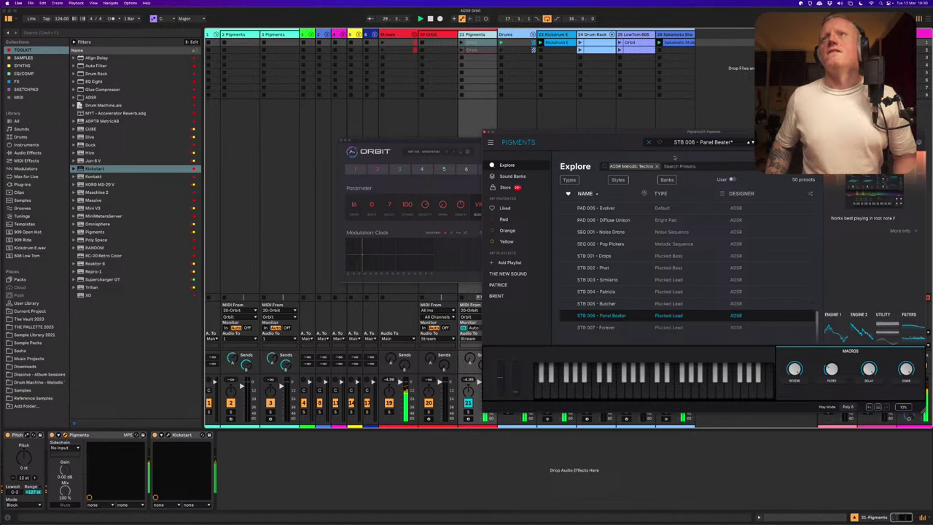
left_click(648, 142)
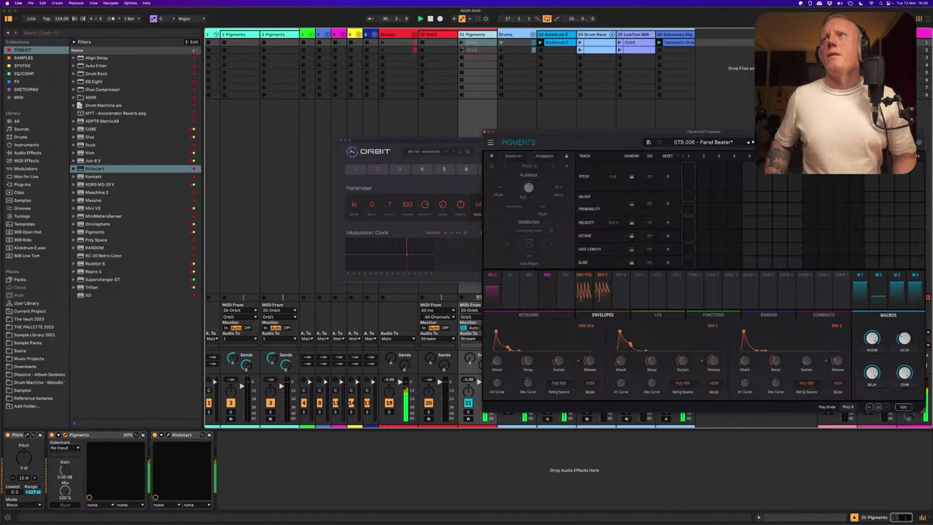
mouse_move(676, 176)
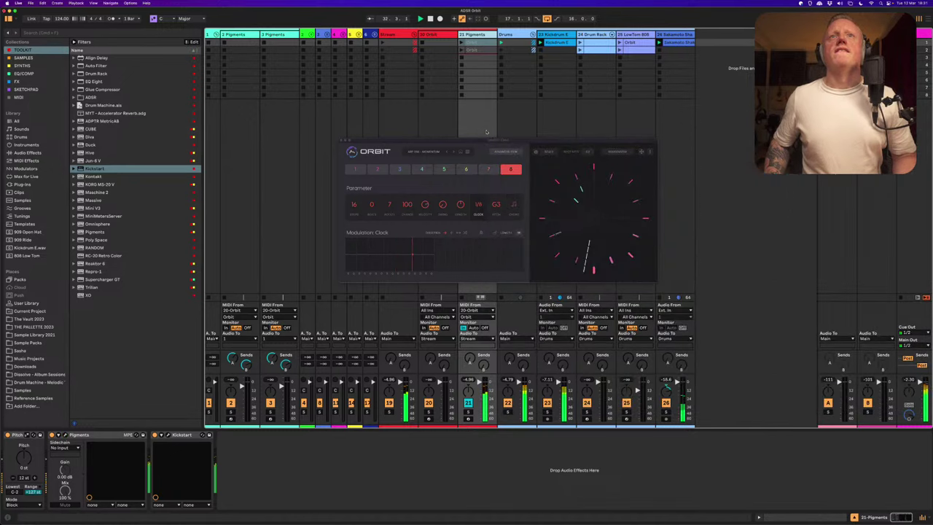
left_click(485, 133)
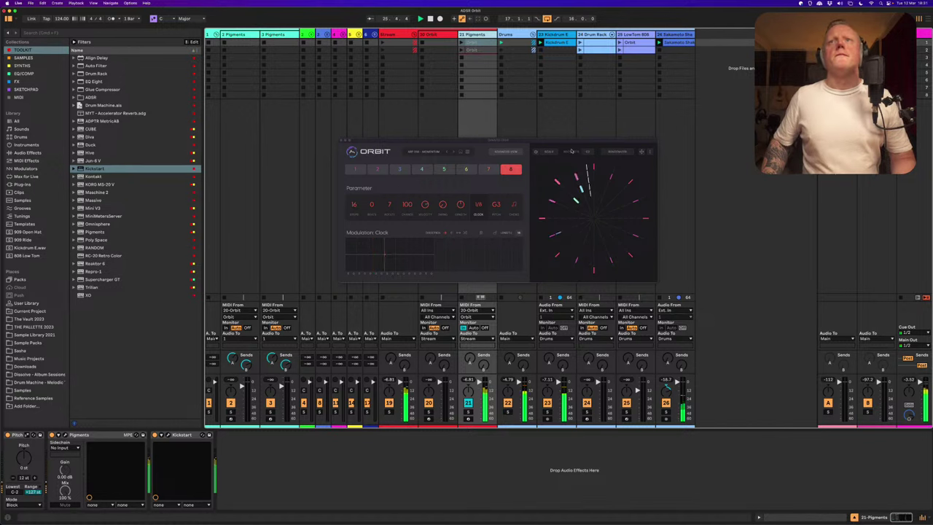
Step Orbit's presets to ARP 005 and ARP 006, auditioning them in the advanced view
left_click_drag(430, 139, 392, 138)
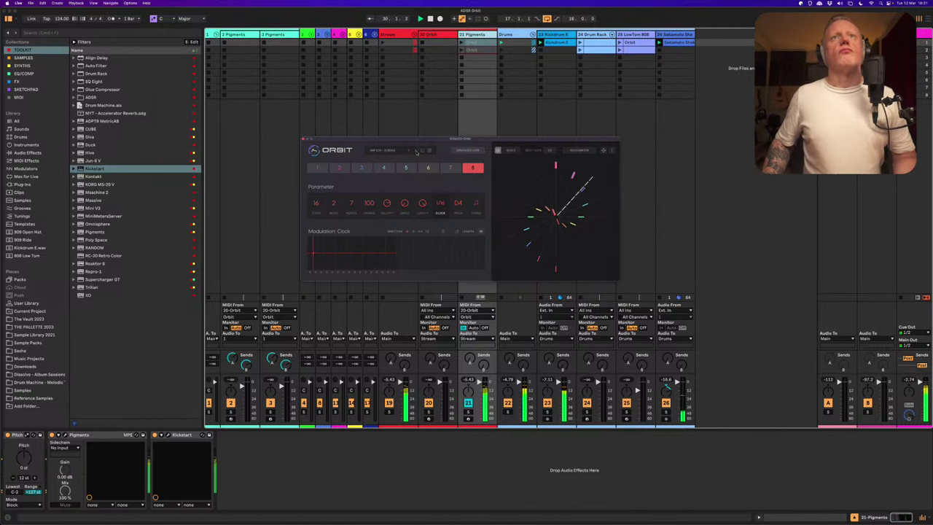
left_click(467, 150)
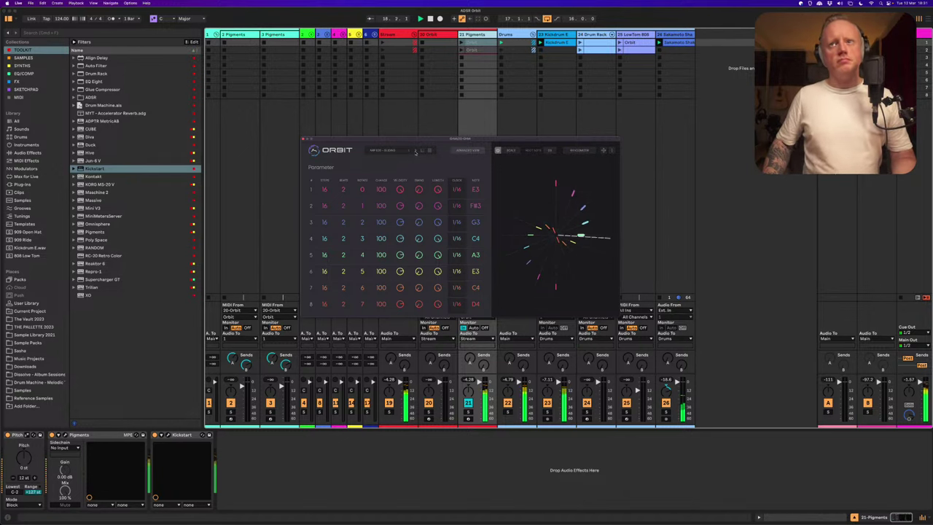
left_click(415, 151)
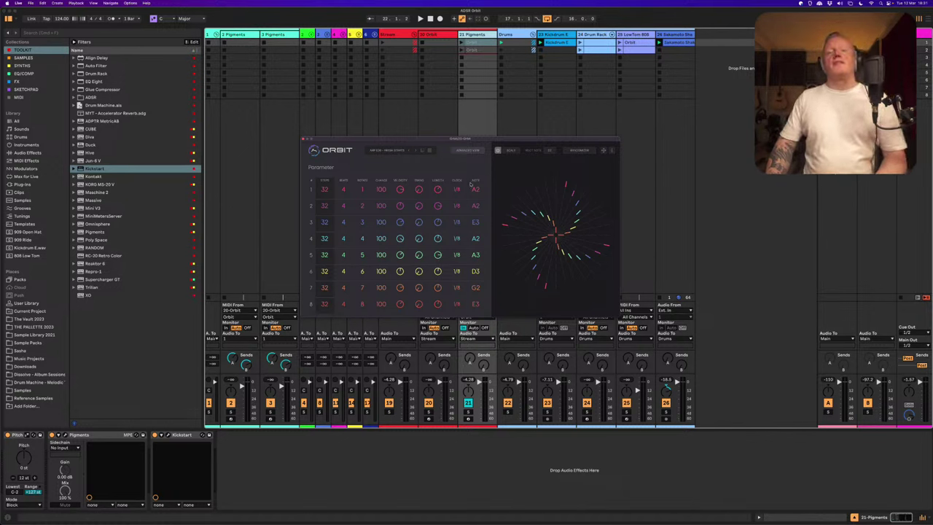
In Orbit's randomizer, deactivate Rotate and Swing, activate Note, set the minimum Chance to 75, and randomize all parameters
left_click(580, 150)
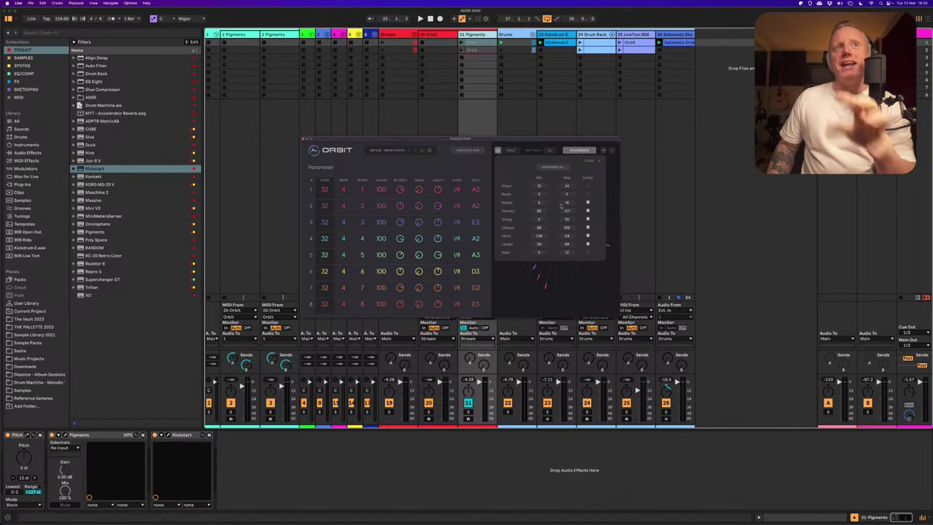
left_click(588, 202)
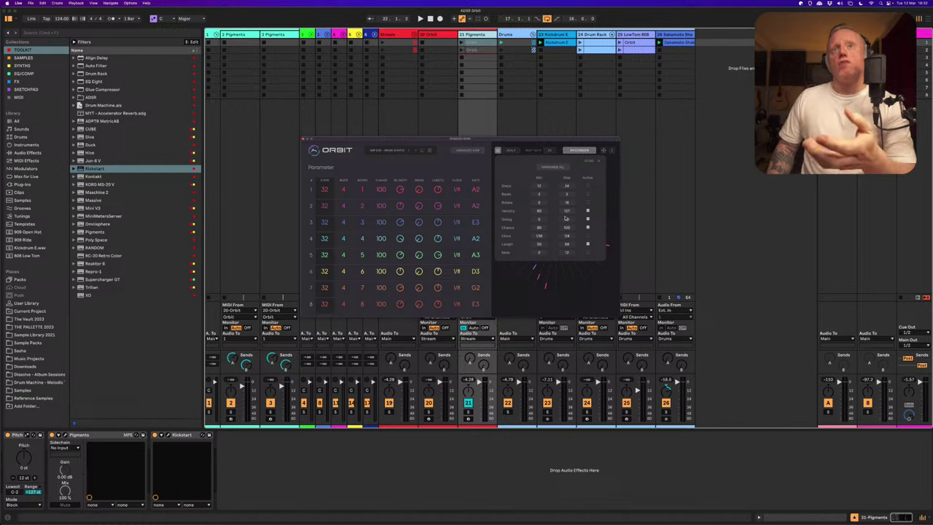
left_click(587, 220)
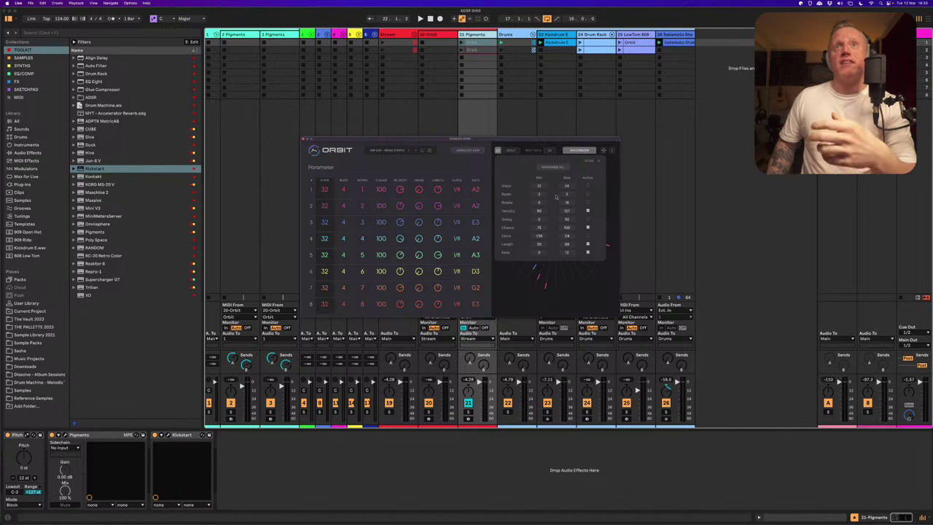
left_click(558, 167)
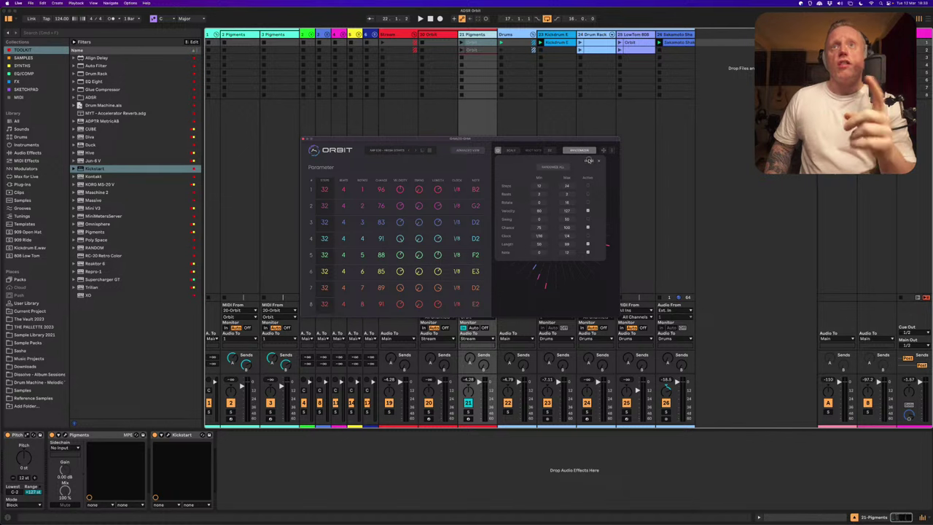
left_click(589, 159)
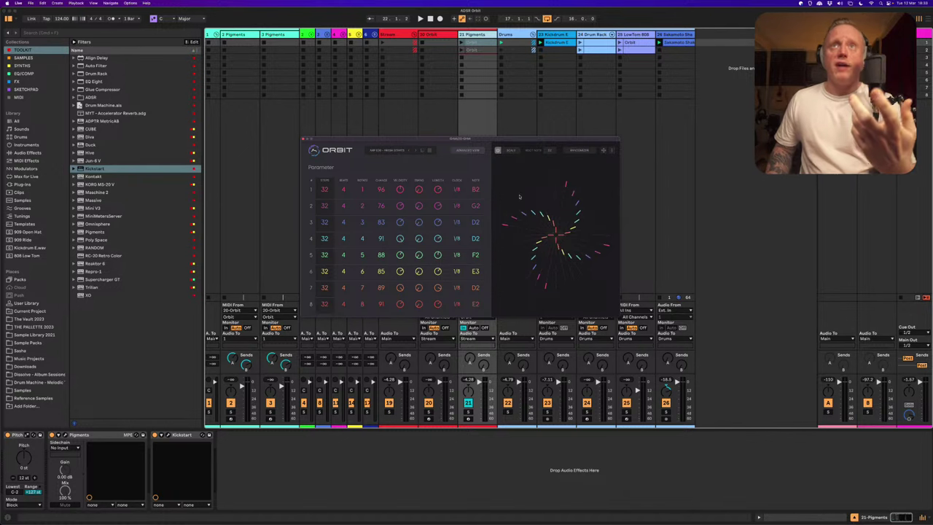
Start playback, randomize all active Orbit parameters two more times, and close the randomizer
key("space")
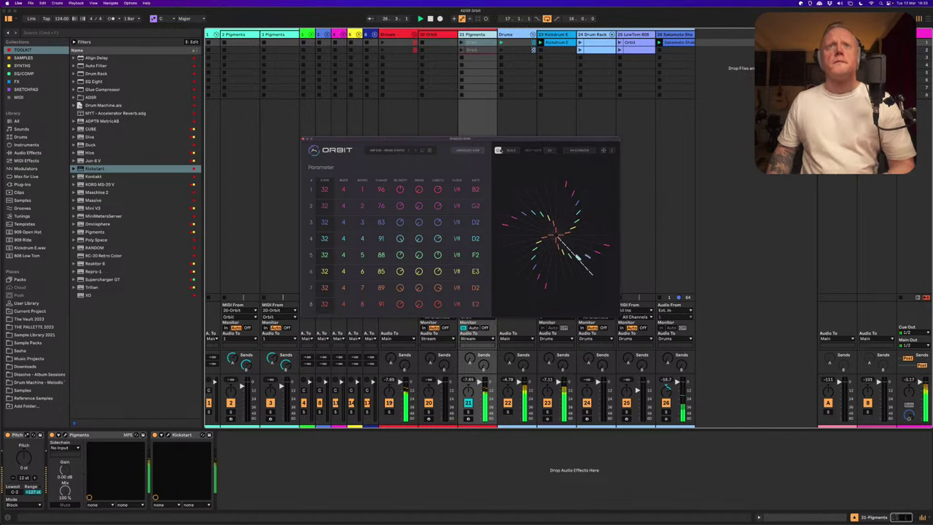
left_click(579, 150)
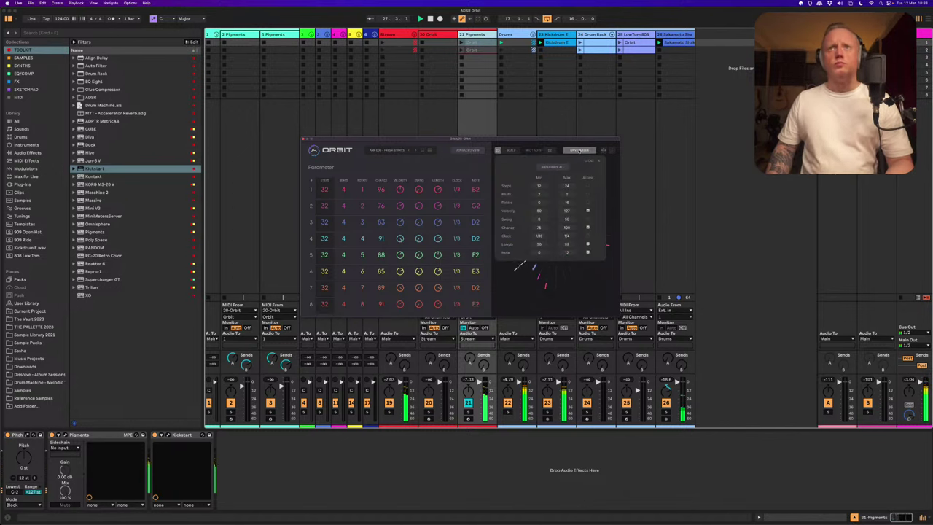
left_click(555, 167)
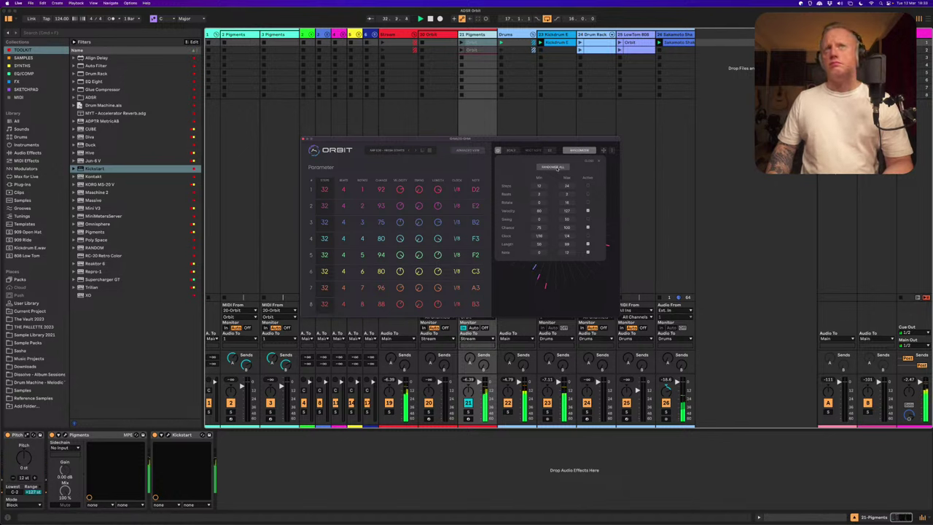
left_click(556, 168)
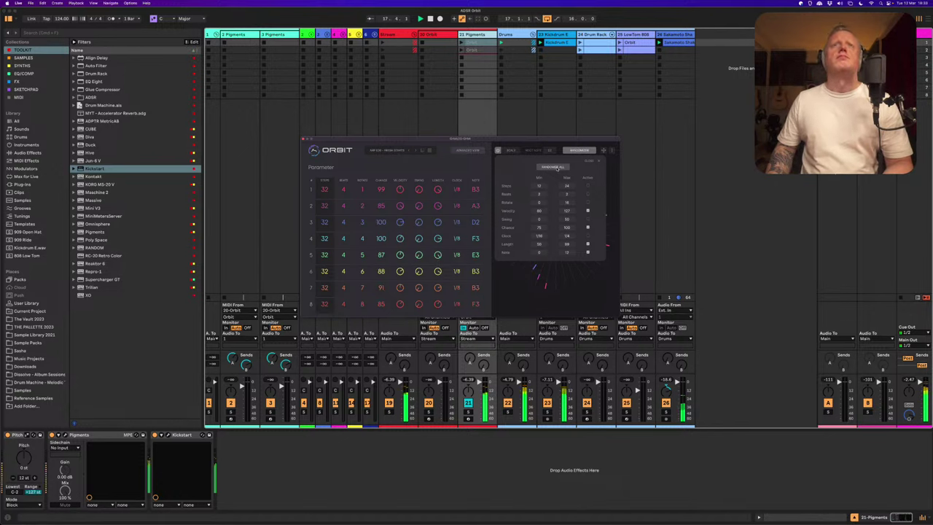
left_click(498, 150)
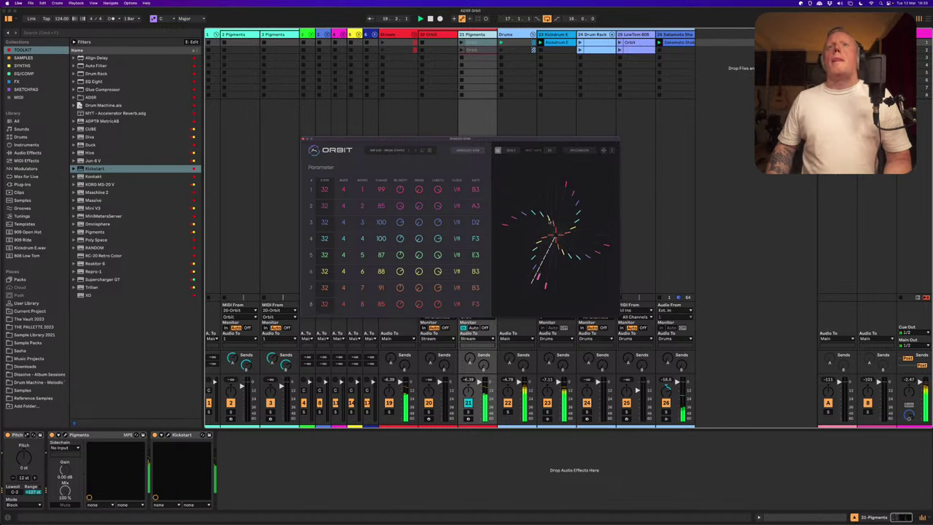
Switch off Orbit's scale quantization and play the randomized pattern with unconstrained notes
left_click(511, 151)
left_click(512, 151)
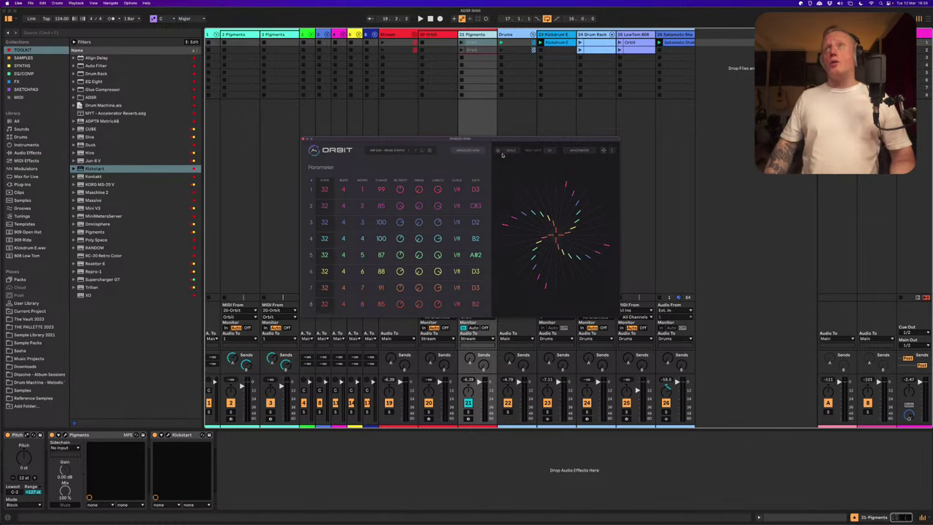
key("space")
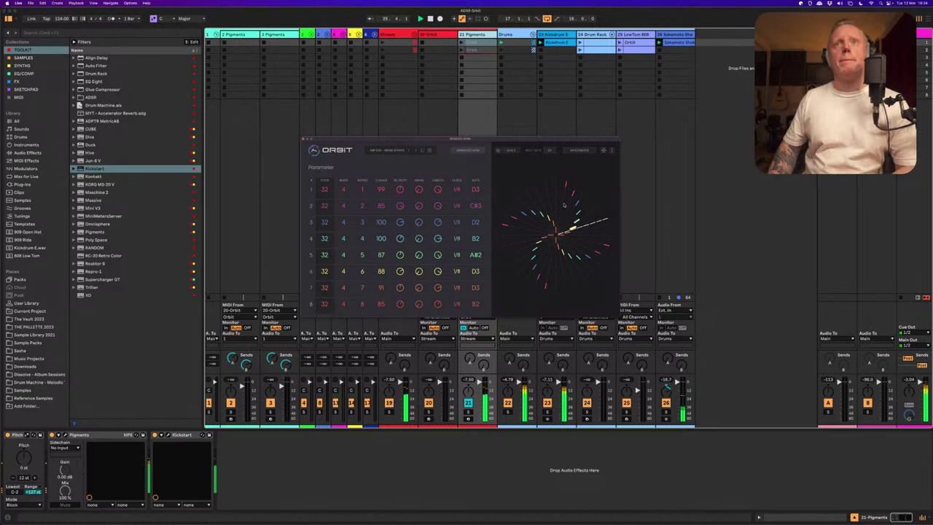
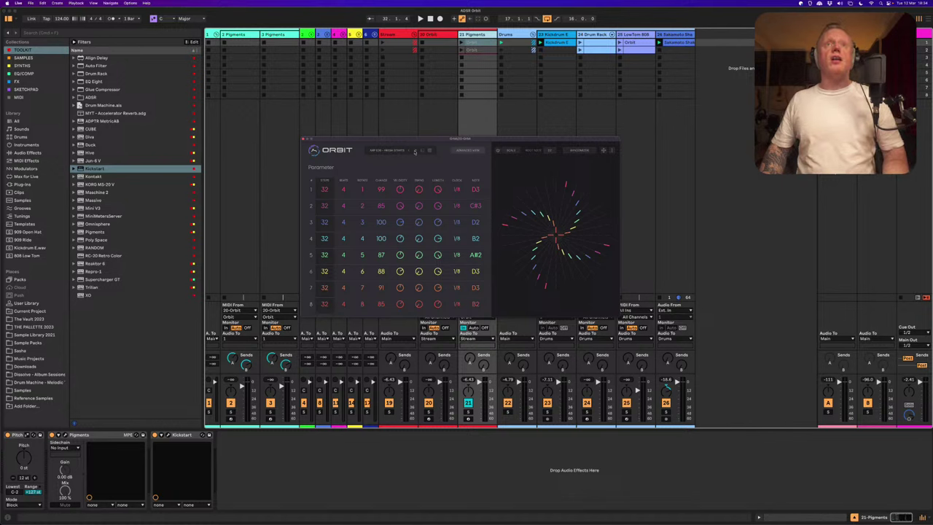
Load the ARP 007 preset into Orbit and expose Pigments' Macro 2 as a configured parameter on its Live device
left_click(414, 151)
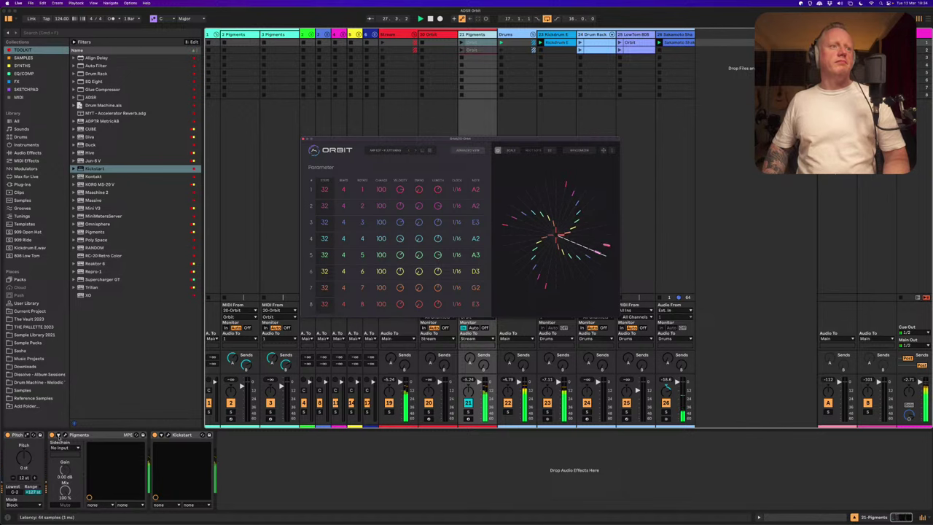
left_click(59, 435)
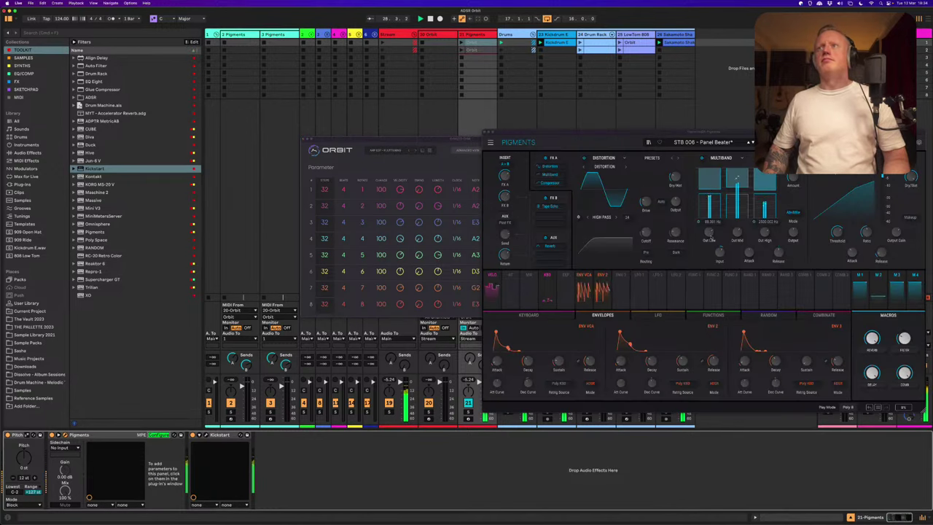
left_click(903, 338)
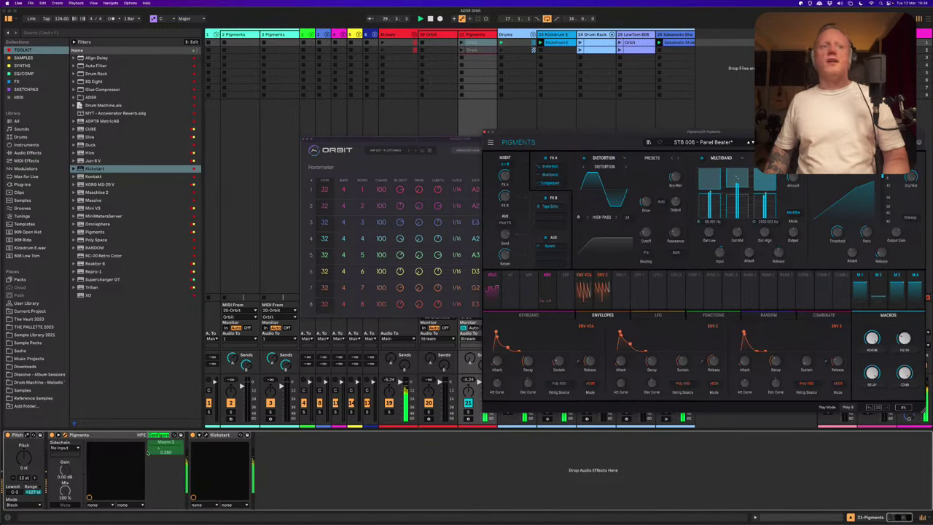
left_click(159, 435)
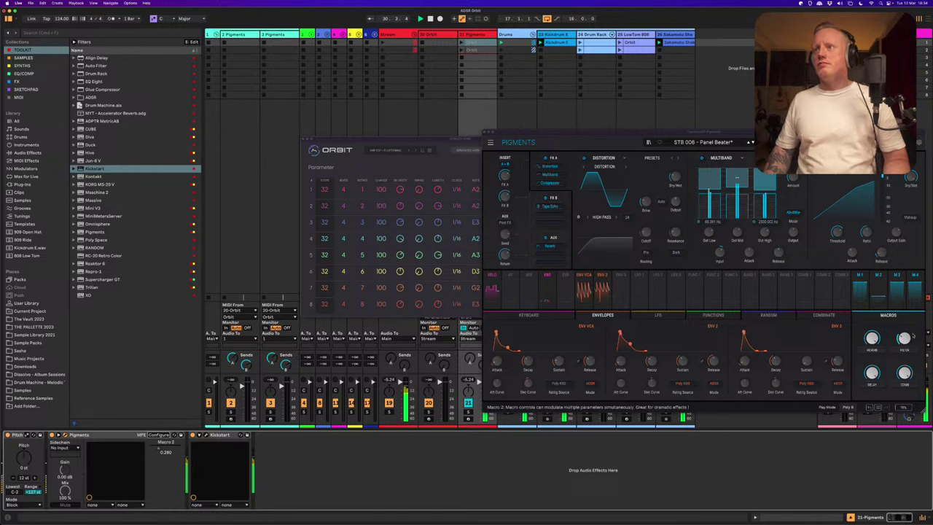
Lower the Filter macro in Pigments to 0, reduce the Reverb and Delay macros, and close the plugin window
left_click_drag(911, 335, 909, 368)
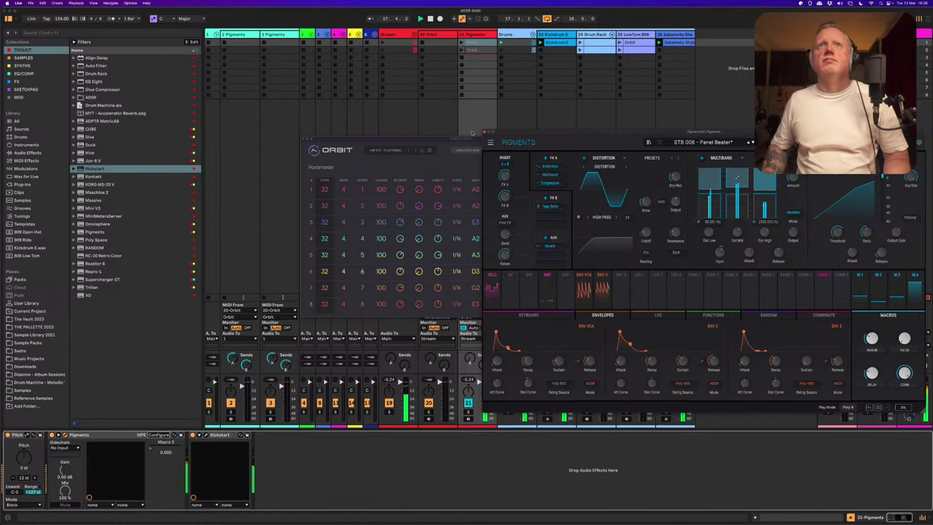
left_click(484, 132)
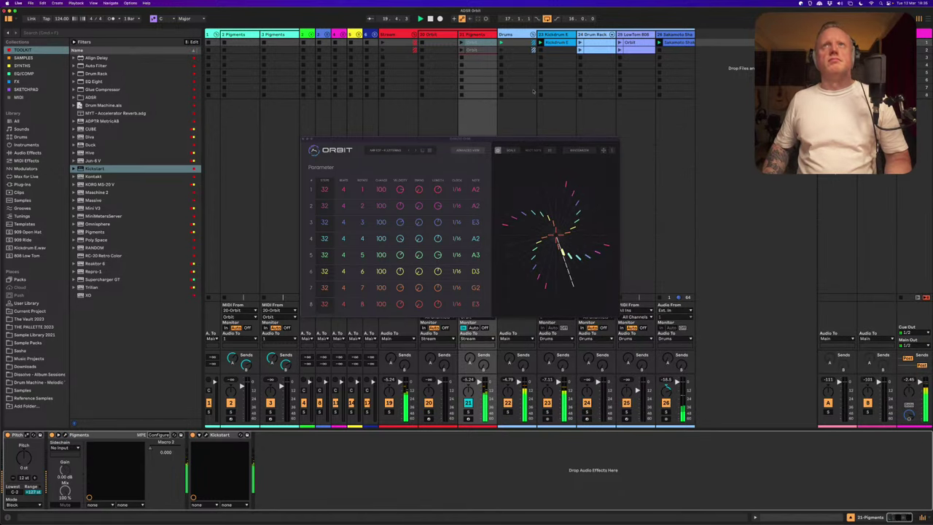
Launch the second Drum Rack clip and the Orbit clip on the LowTom 808 track
left_click(580, 49)
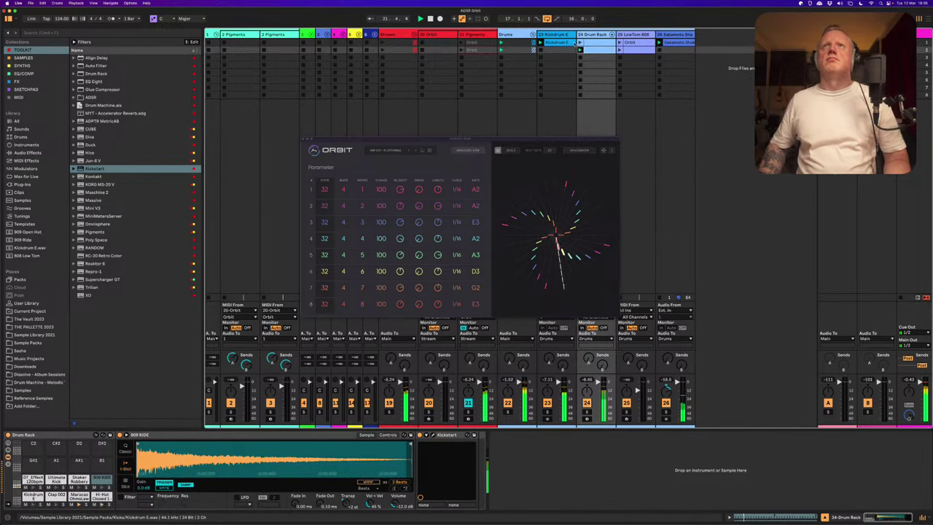
left_click(630, 42)
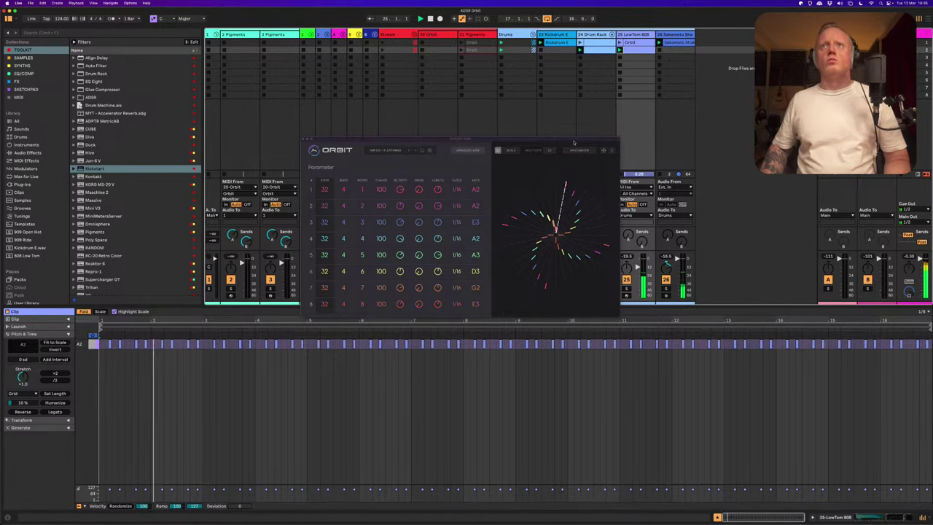
Export the Orbit pattern as a MIDI clip into the third slot of track 21 Pigments and open its notes
left_click_drag(573, 142, 541, 194)
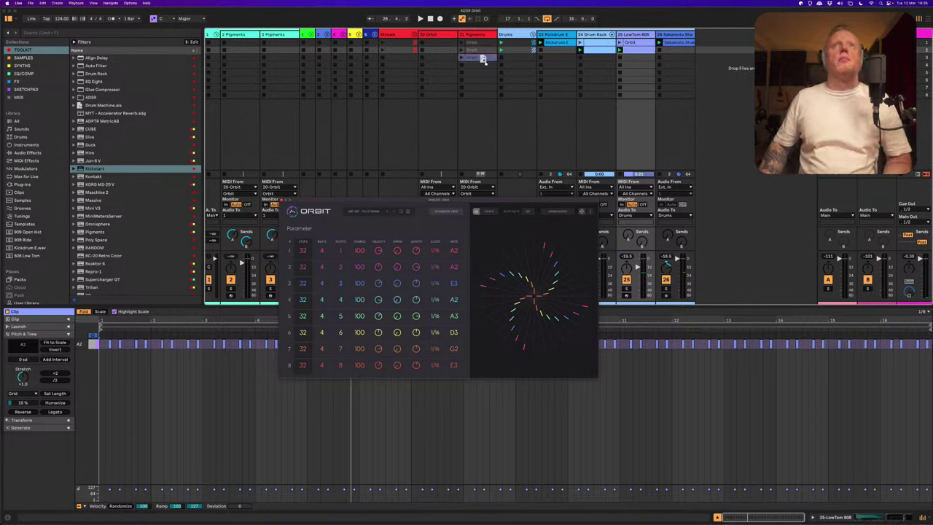
left_click(484, 58)
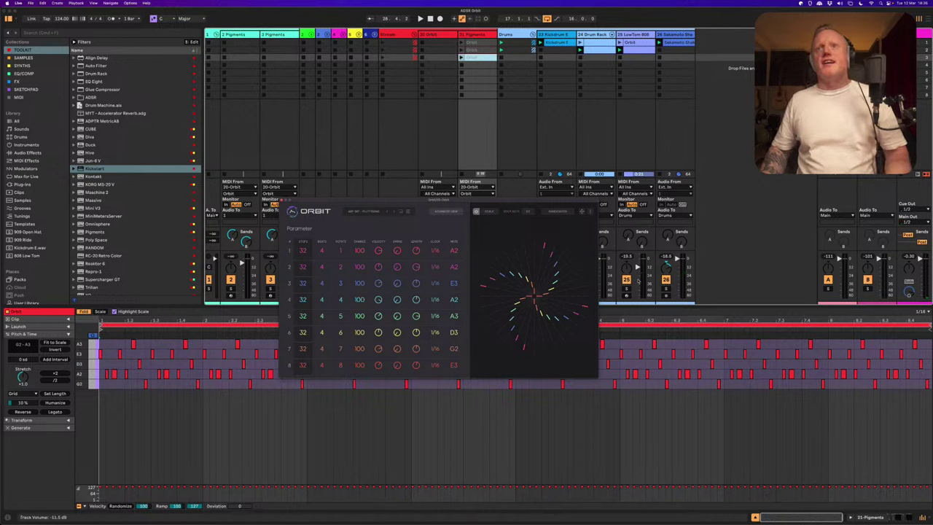
Check Orbit's randomizer and A Minor scale settings, close them, and transpose the pattern so its first note is E4
left_click(552, 212)
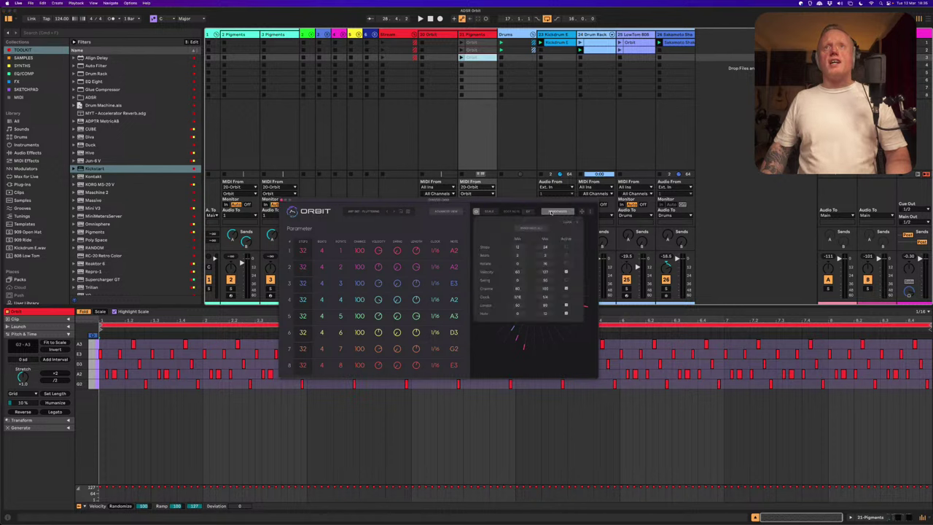
left_click(529, 212)
left_click(495, 213)
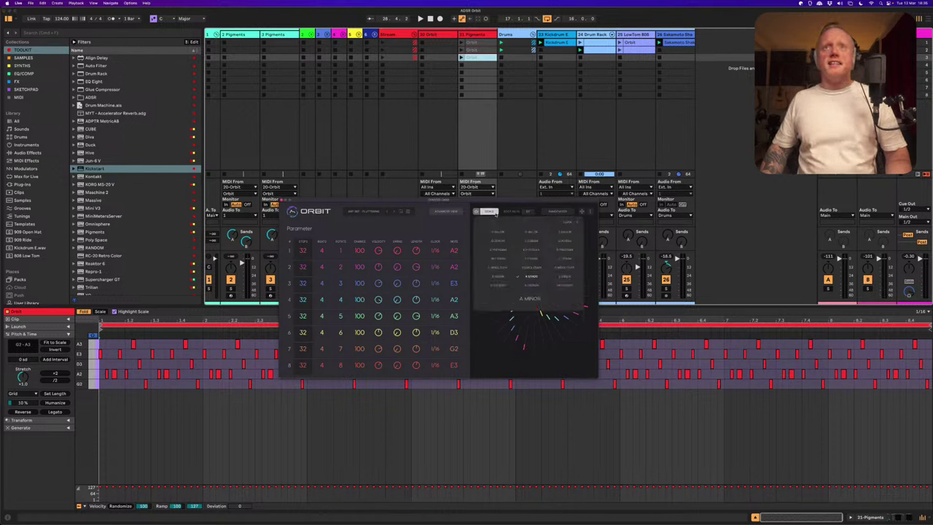
left_click(495, 213)
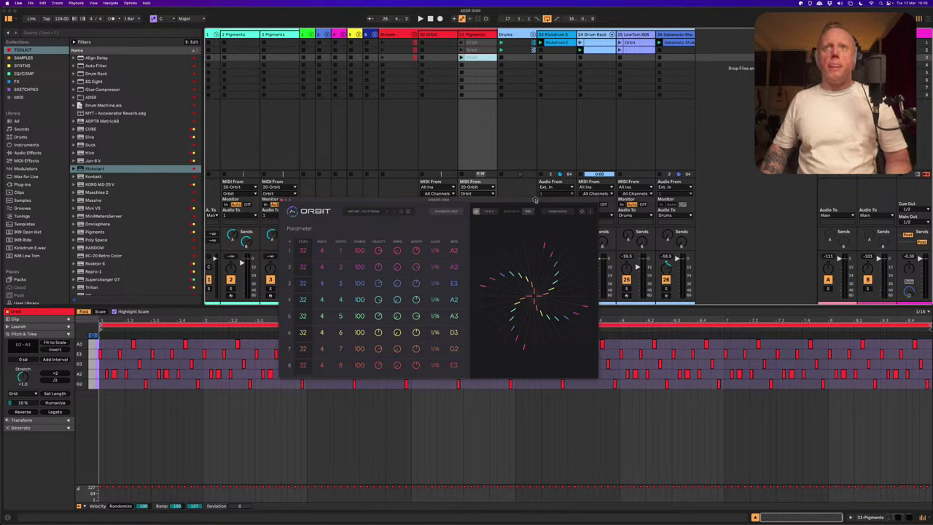
left_click(530, 211)
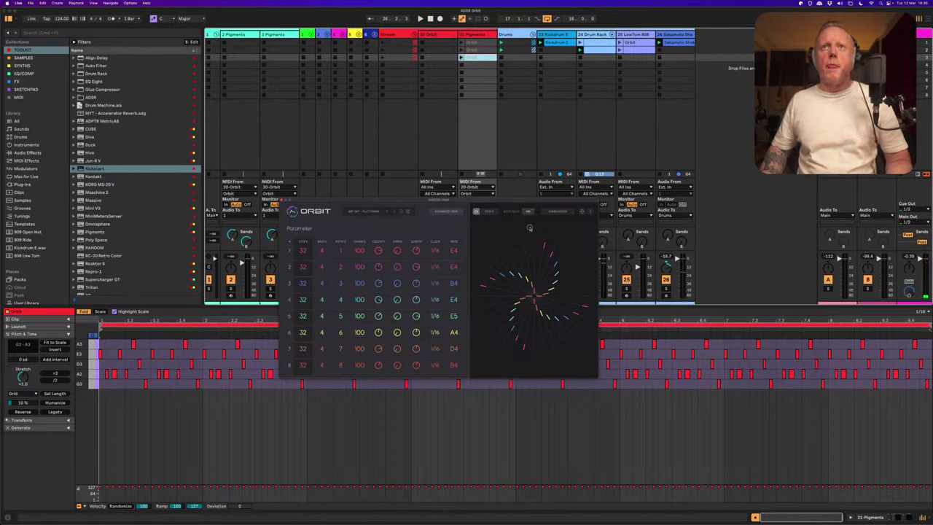
Transpose the Orbit pattern down two octaves so its first note is E2, and open the Pigments plugin on track 21
scroll(530, 231, "down", 2)
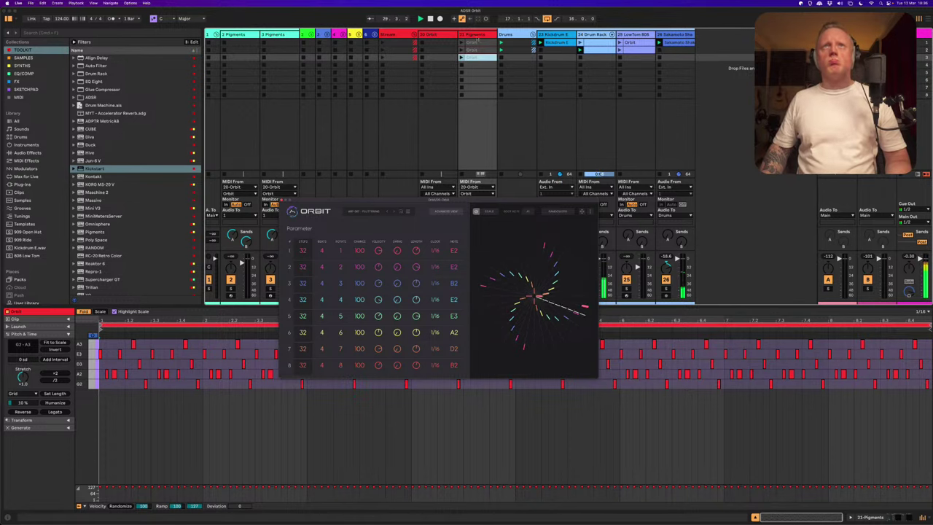
left_click(475, 35)
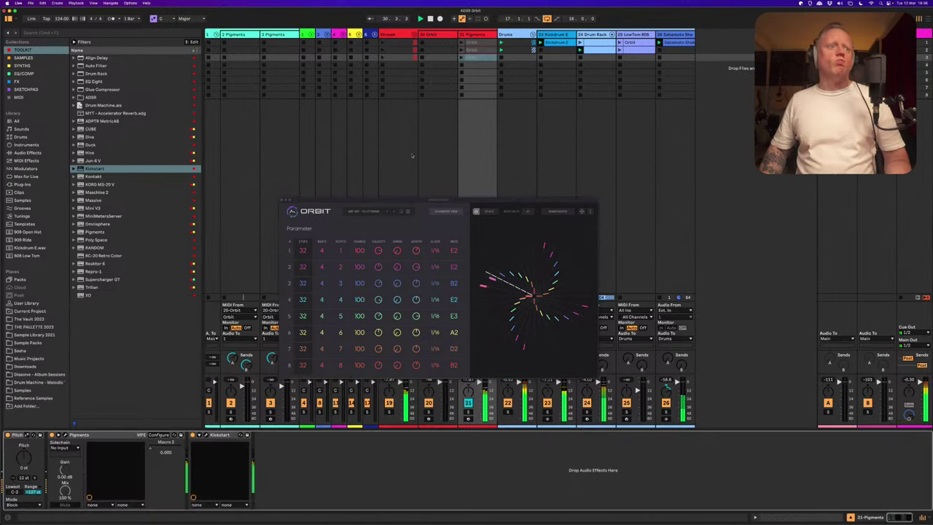
left_click(65, 435)
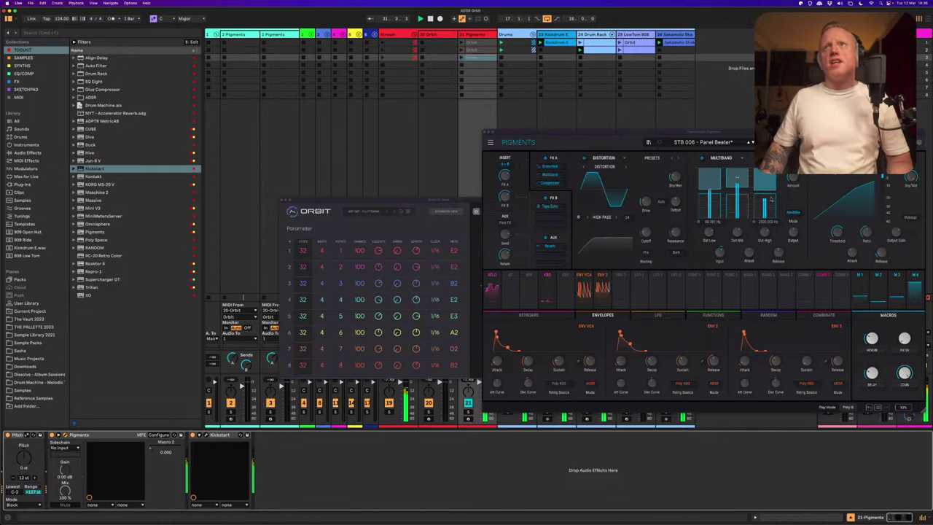
Load the ARP 002 - Chugger preset in Pigments from the ADSR Melodic Techno bank and close the preset browser
left_click(645, 142)
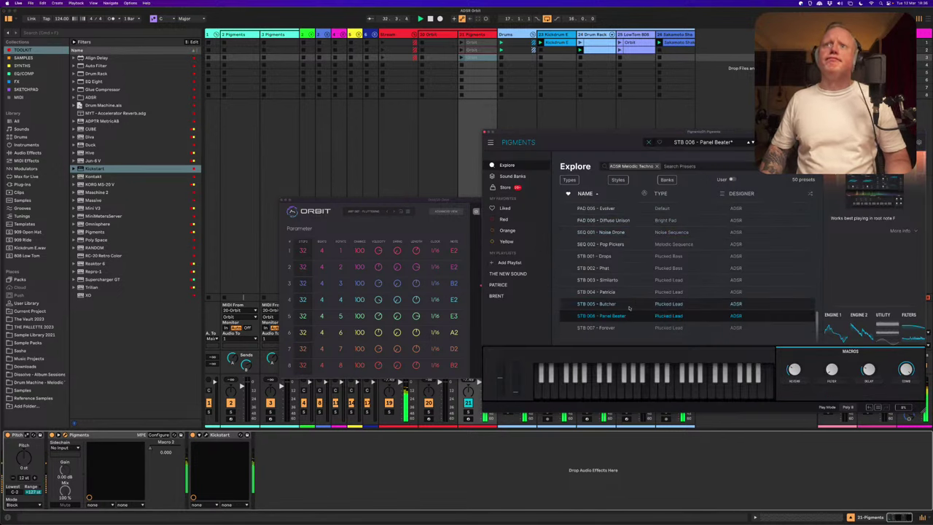
scroll(602, 262, "up", 3)
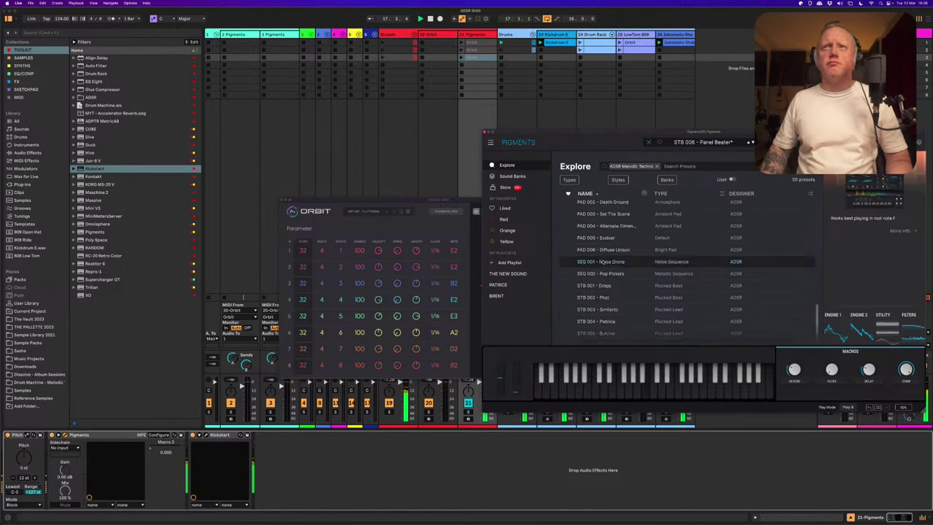
scroll(602, 263, "up", 8)
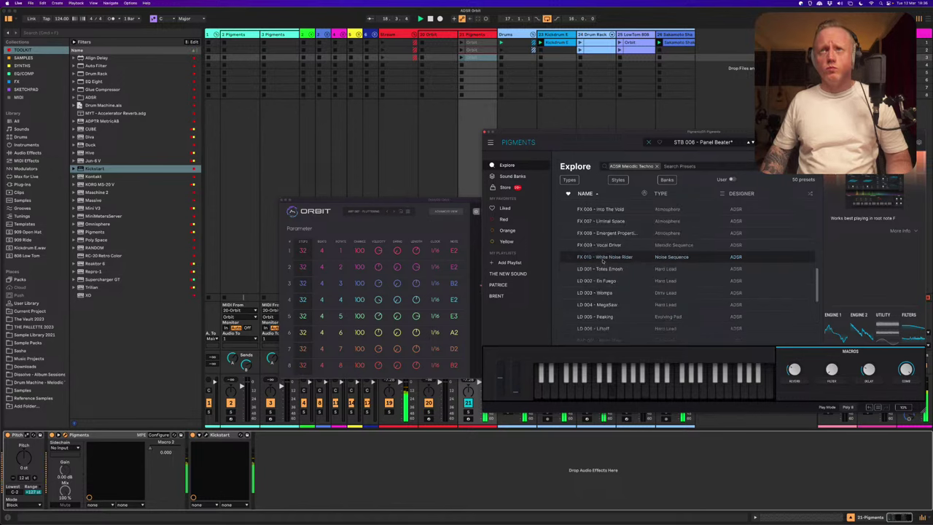
scroll(602, 260, "up", 6)
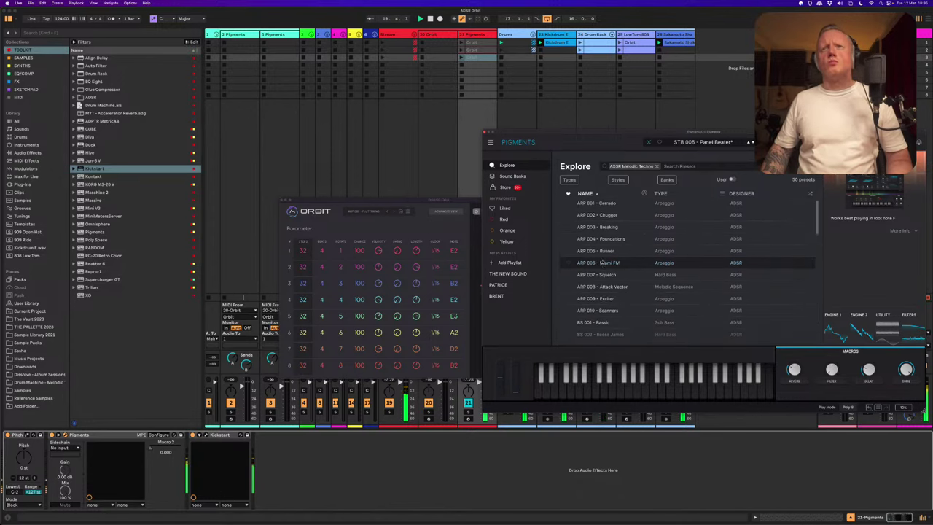
left_click(608, 217)
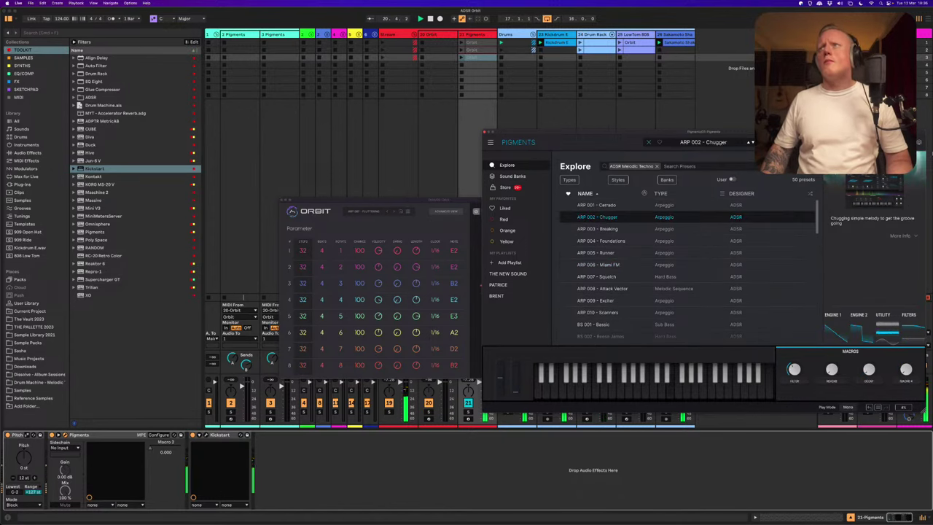
left_click(648, 142)
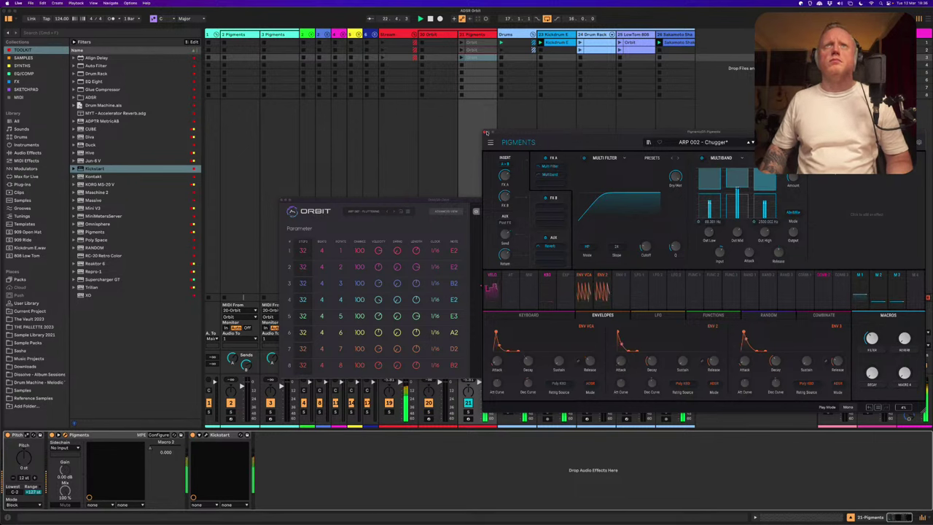
Sweep the Filter macro in Pigments up and back down, and set the Delay macro to about 0.56
left_click_drag(870, 337, 904, 305)
left_click_drag(872, 338, 872, 386)
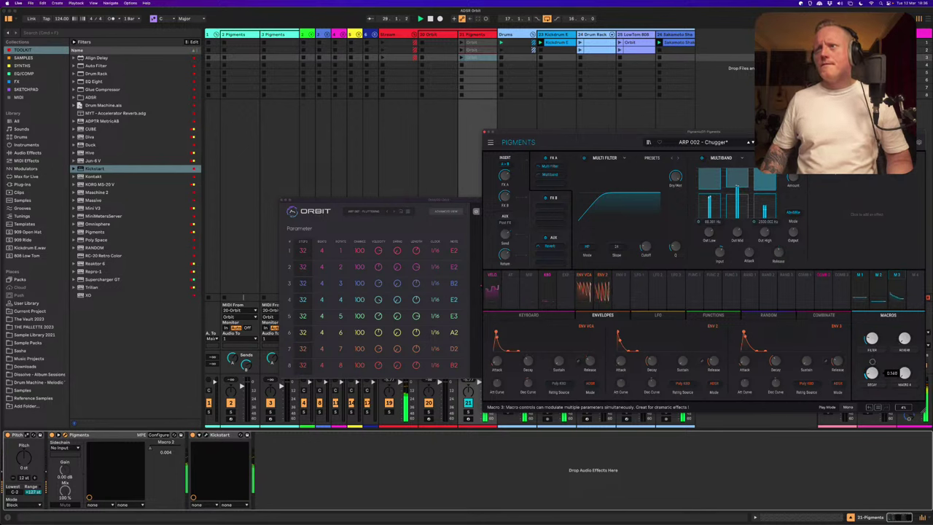
Move the Orbit window clear of Pigments, load the LEAD 001 - Hope preset, and advance to LEAD 004 - Expansion
left_click(460, 208)
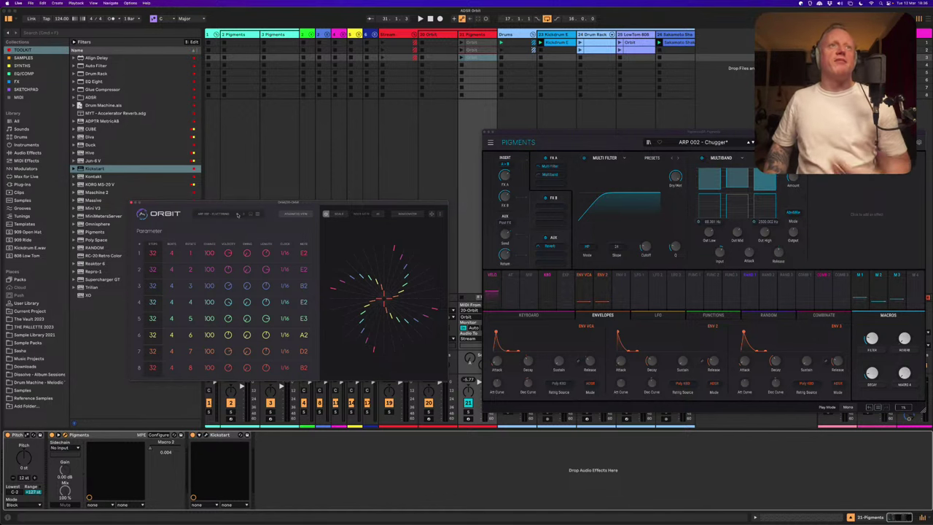
left_click(216, 214)
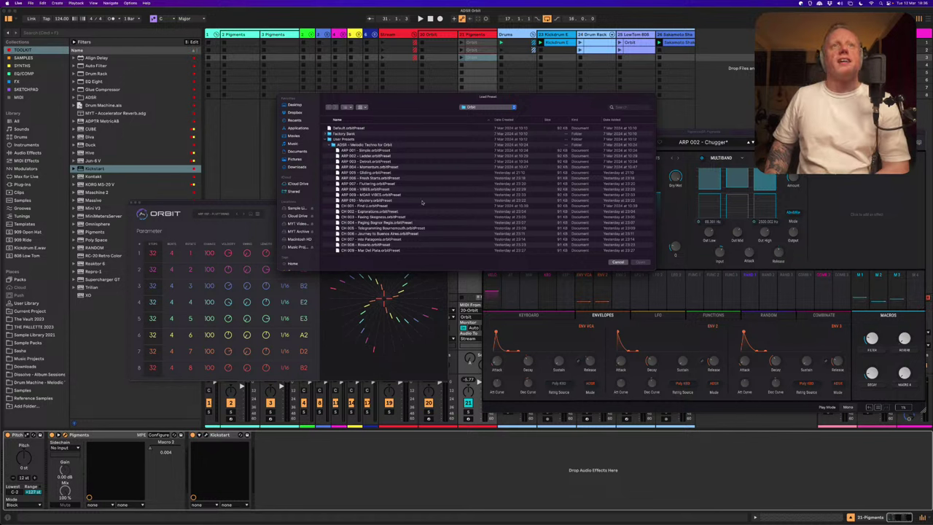
scroll(421, 202, "down", 5)
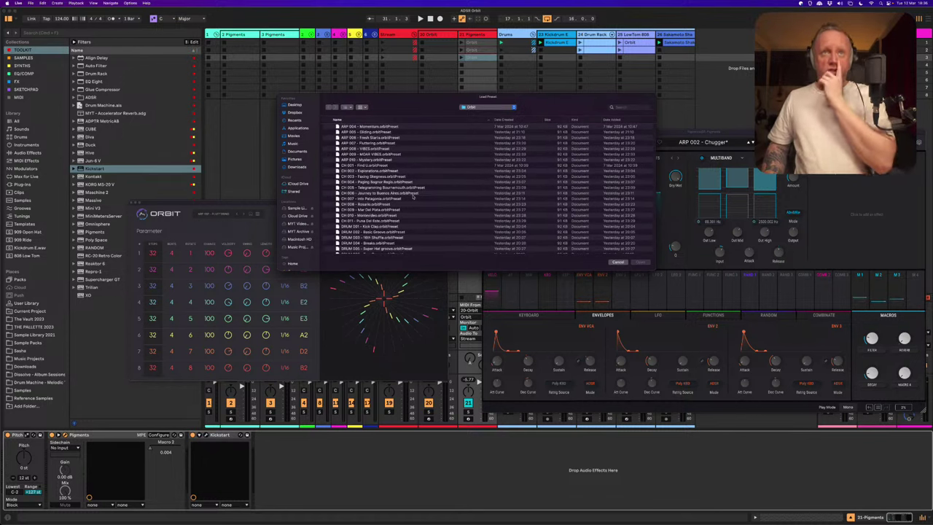
scroll(412, 195, "down", 6)
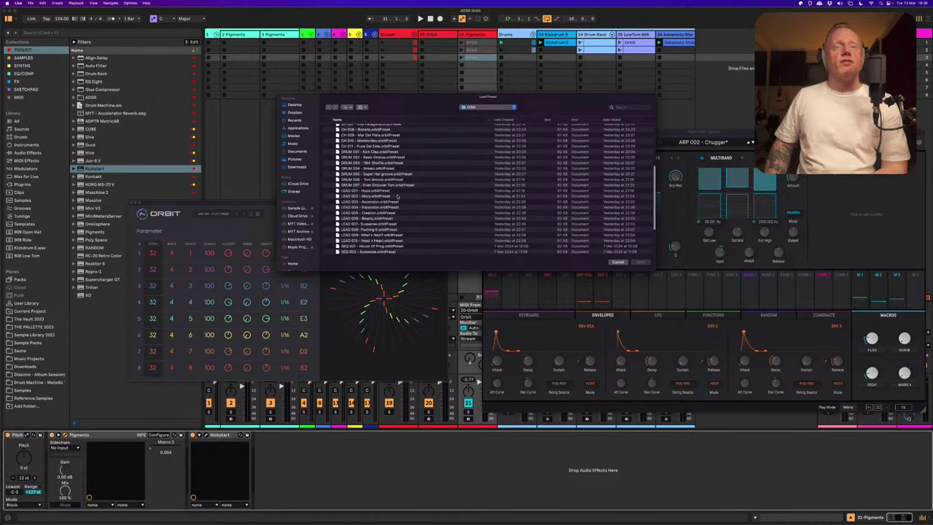
double_click(380, 191)
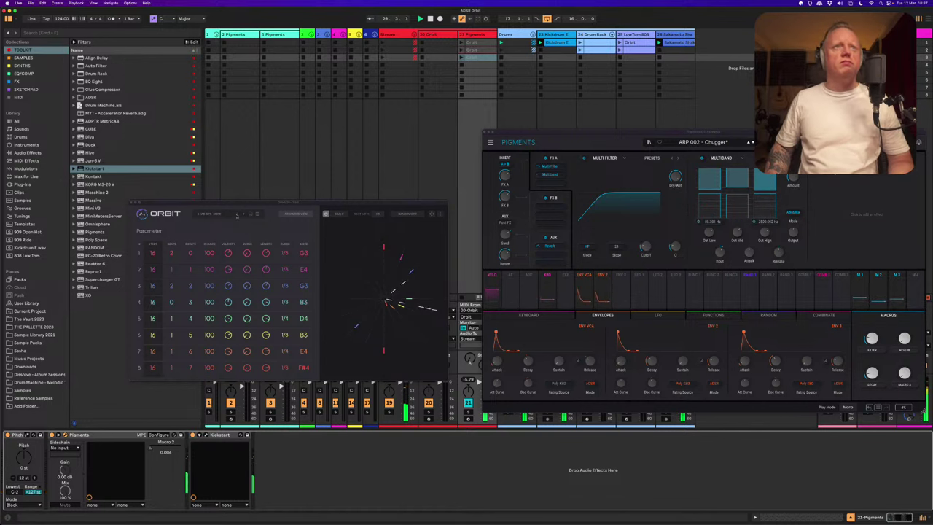
left_click(243, 213)
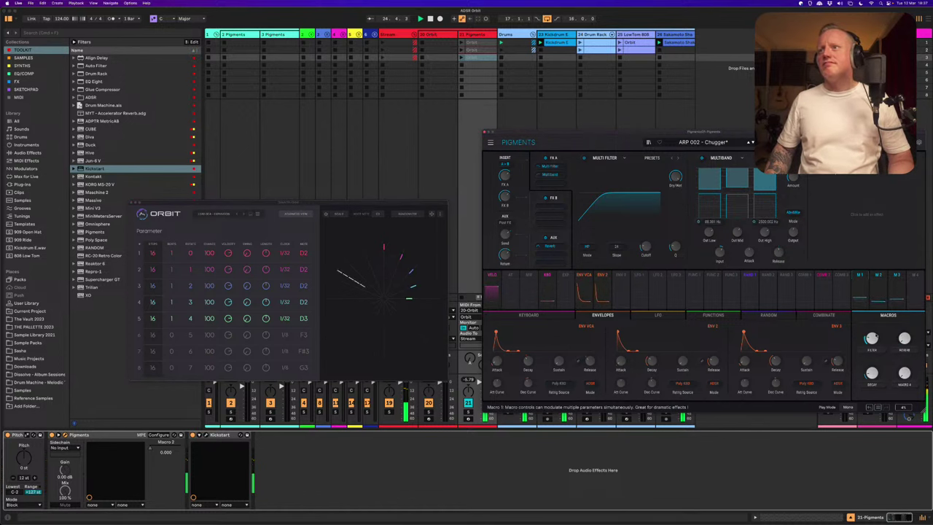
Build up the Pigments sound by raising the Filter, Reverb and Delay macros, and show the Reverb effect's settings
mouse_move(873, 339)
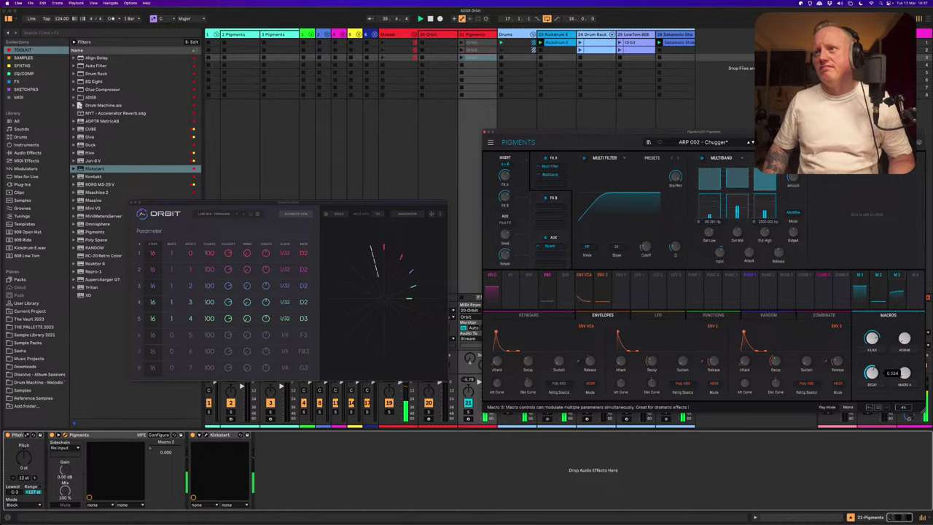
left_click_drag(904, 339, 903, 321)
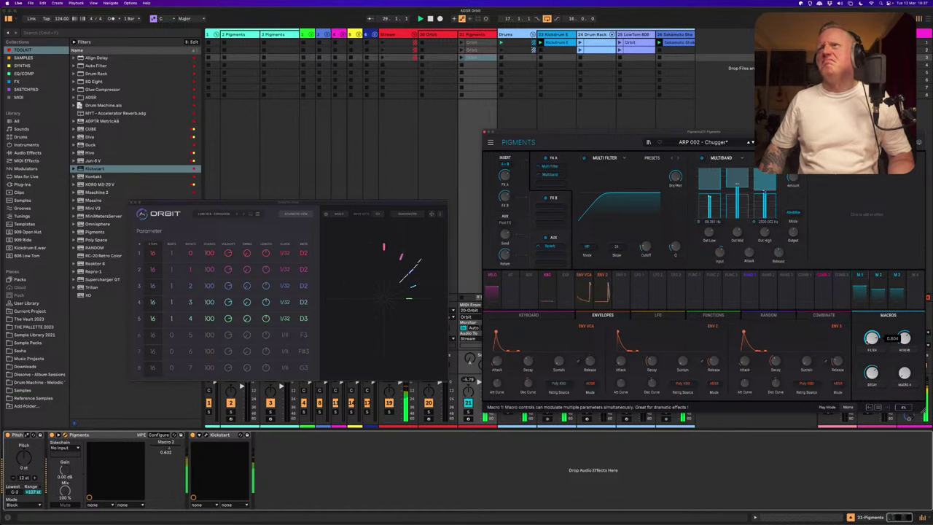
left_click(551, 246)
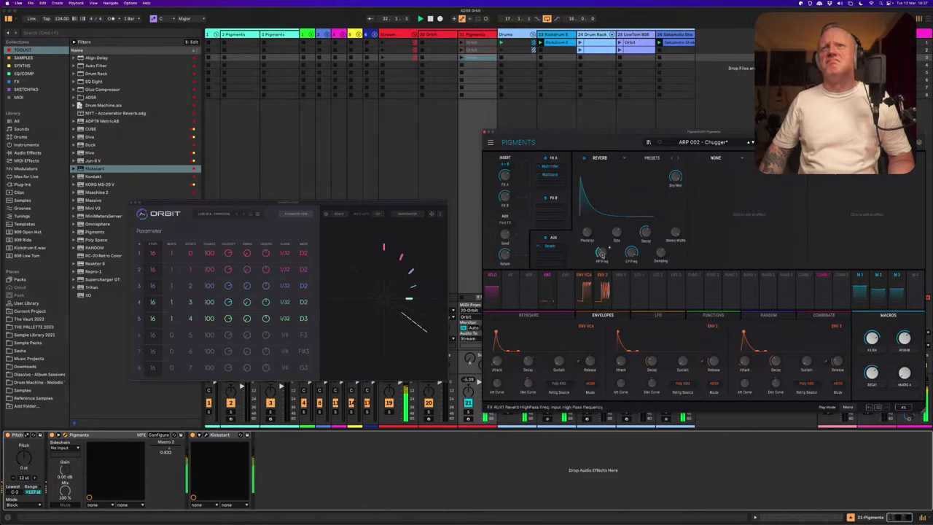
mouse_move(604, 250)
left_click_drag(872, 373, 872, 358)
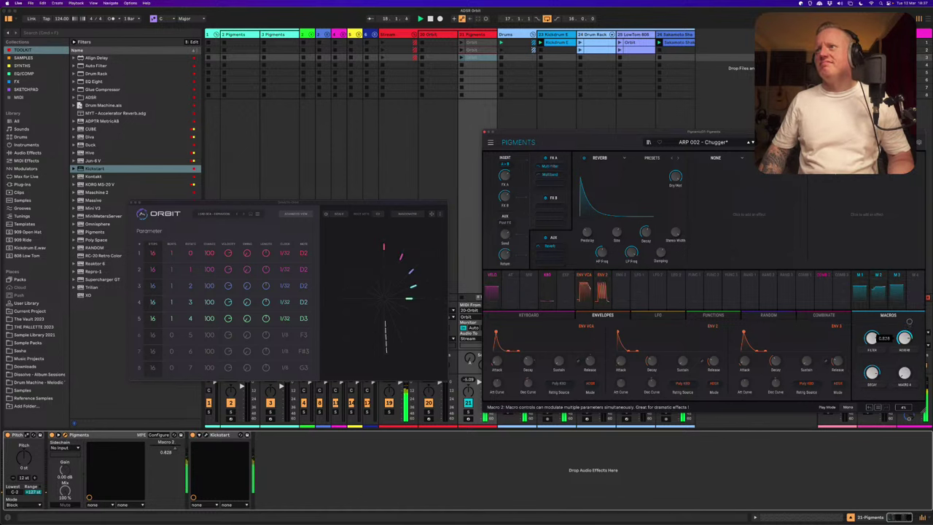
Lower the Filter and Delay macros in Pigments and bring the Reverb macro down to 0
mouse_move(867, 326)
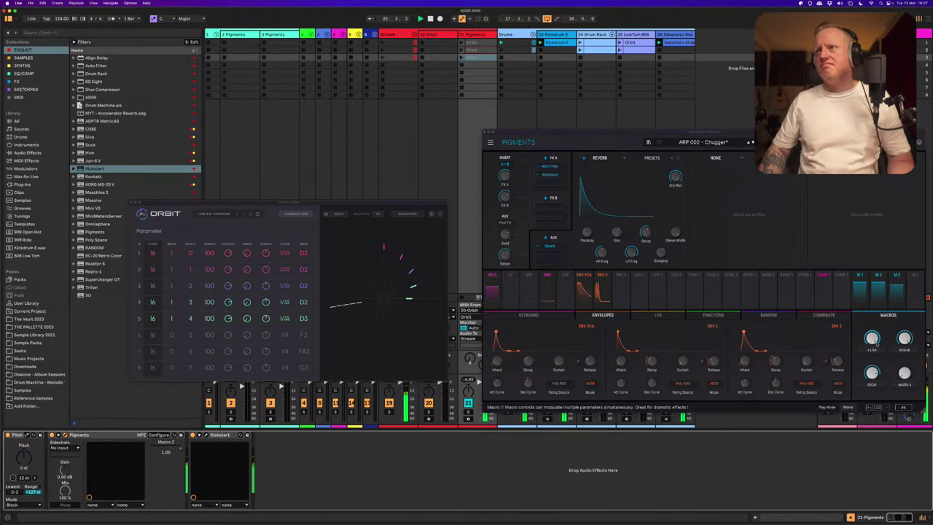
left_click_drag(872, 338, 872, 379)
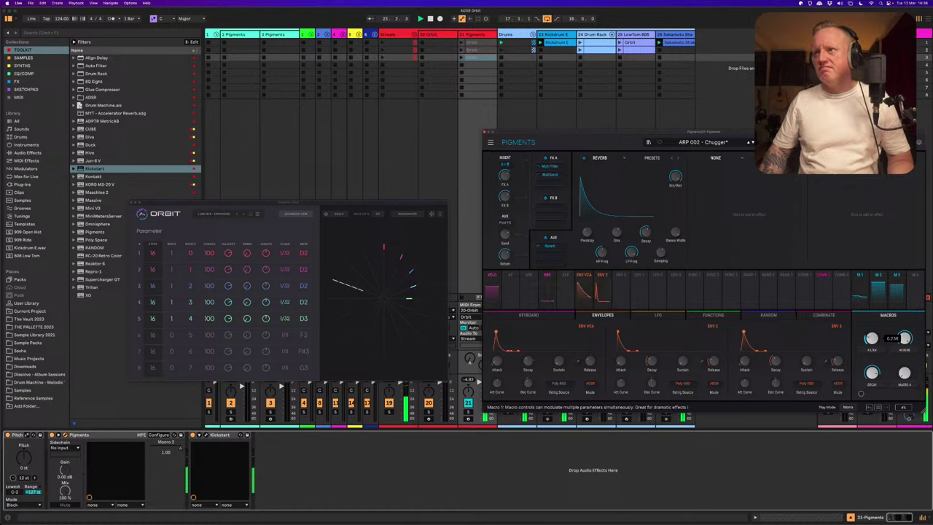
left_click_drag(903, 337, 871, 397)
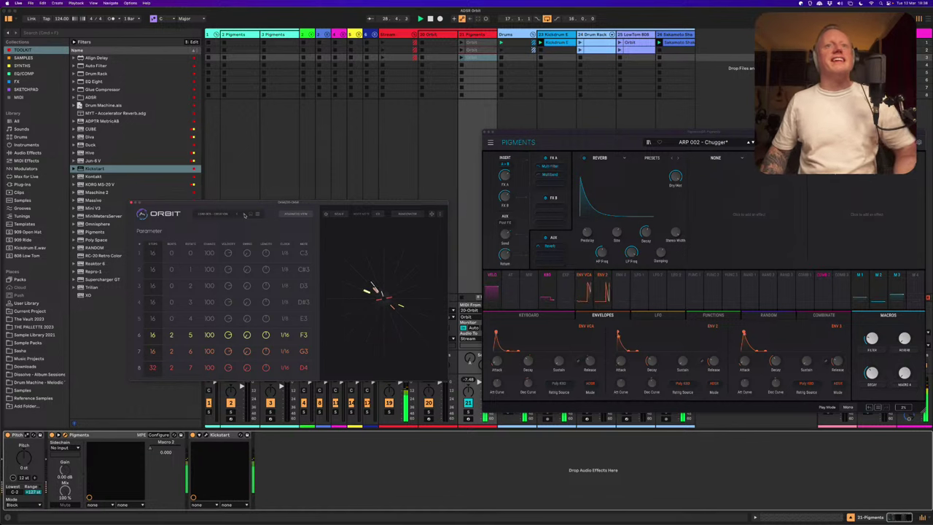
Advance through Orbit's lead presets to LEAD 008 - Pushing It
left_click(245, 215)
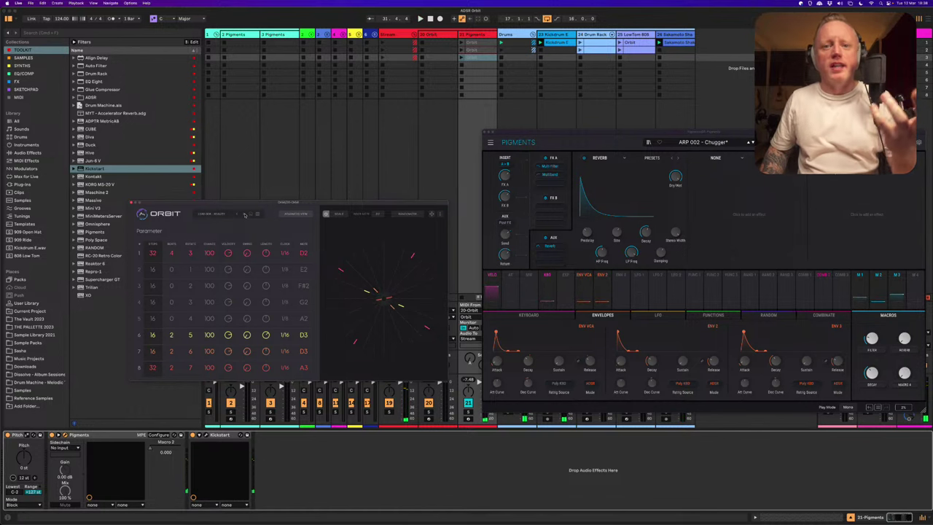
left_click(245, 214)
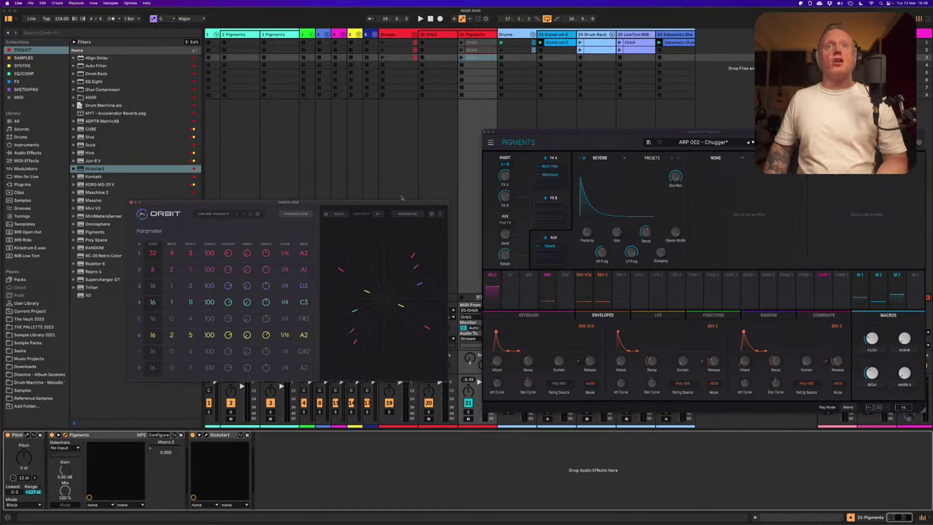
Close Pigments, move the Orbit window above the mixer, and set the MIDI input of track 21 Pigments to All Ins
left_click(595, 34)
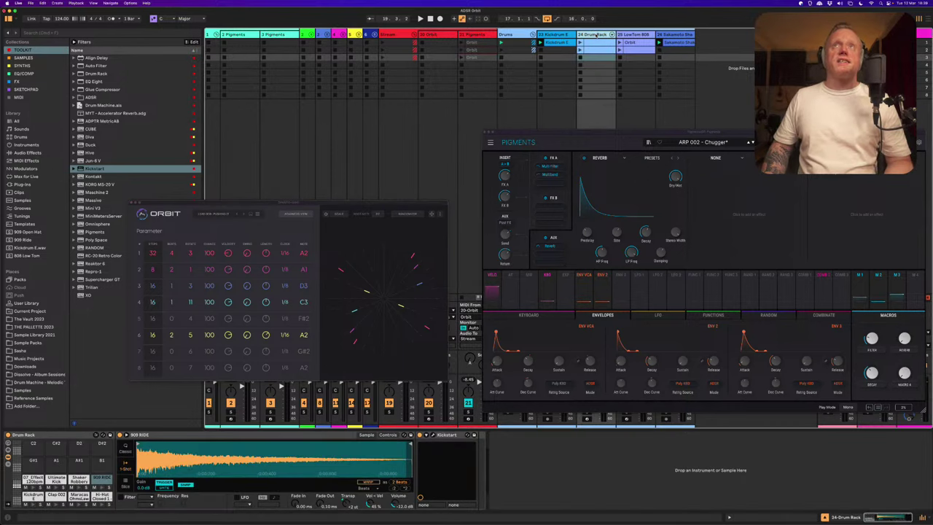
left_click(484, 132)
left_click_drag(291, 204, 355, 91)
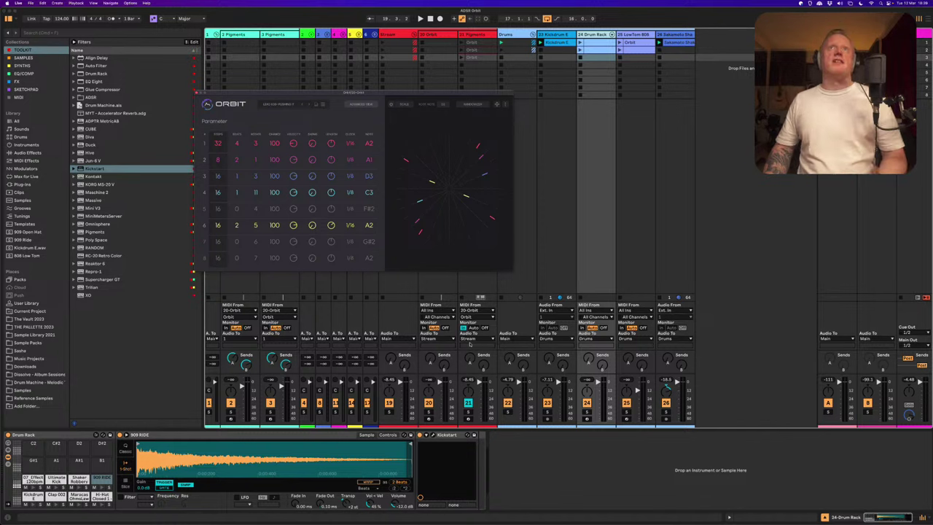
left_click(476, 311)
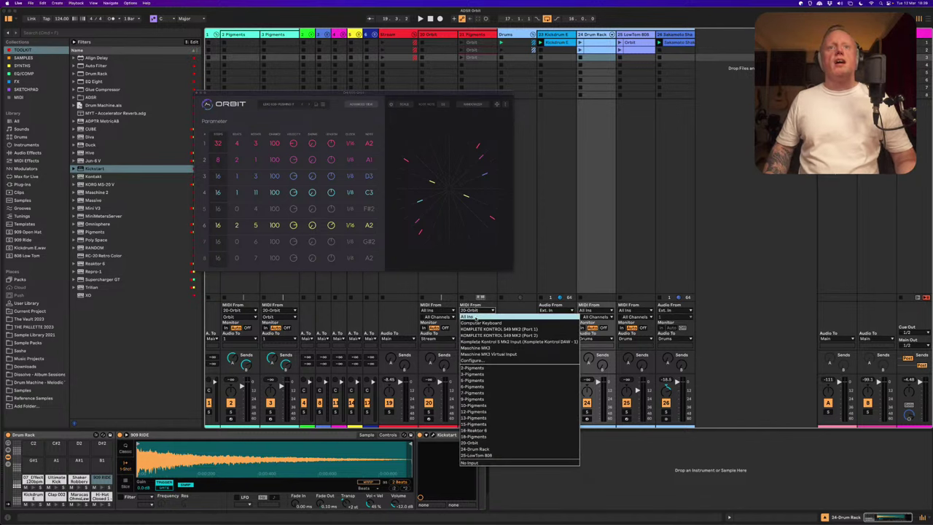
left_click(472, 316)
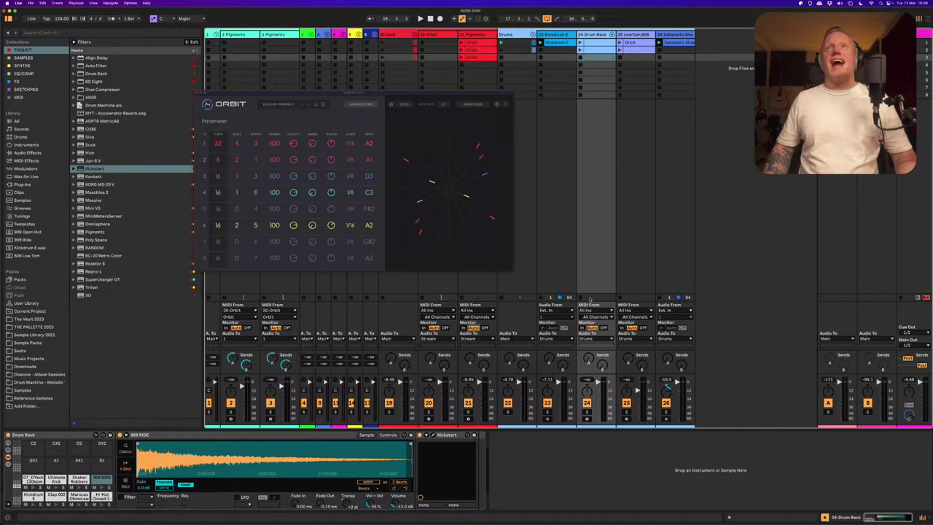
Route the 24 Drum Rack track's MIDI input from 20-Orbit with Orbit as the source channel
left_click(588, 311)
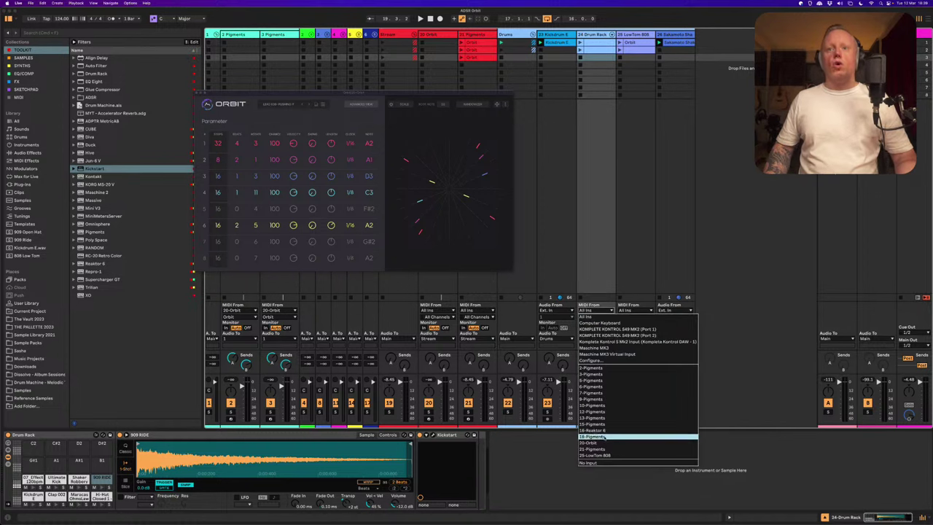
left_click(594, 442)
left_click(594, 317)
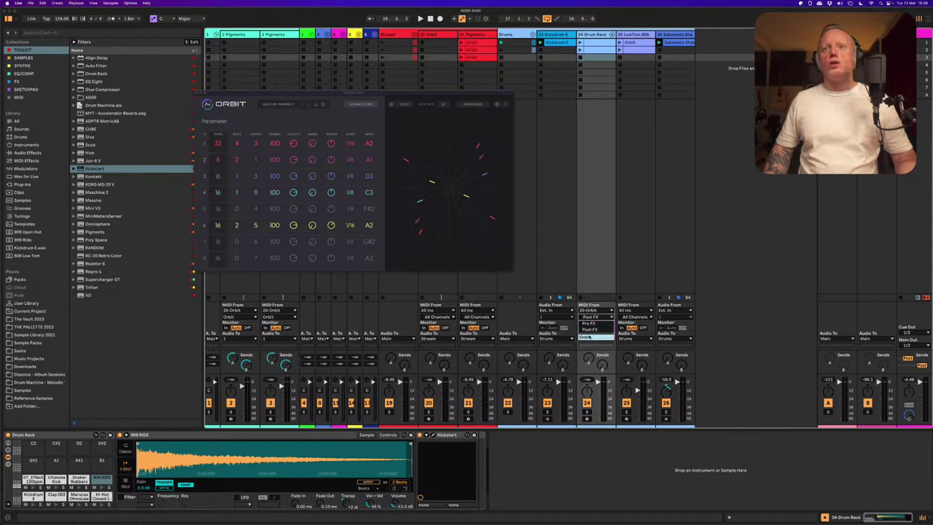
left_click(594, 326)
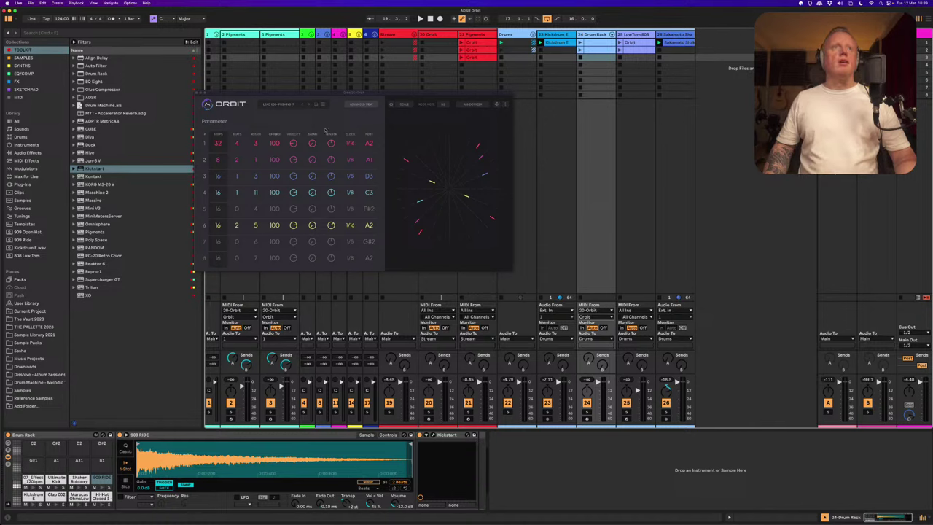
Load the DRUM 001 - Kick Clap preset into Orbit from the Melodic Techno user presets
left_click(316, 105)
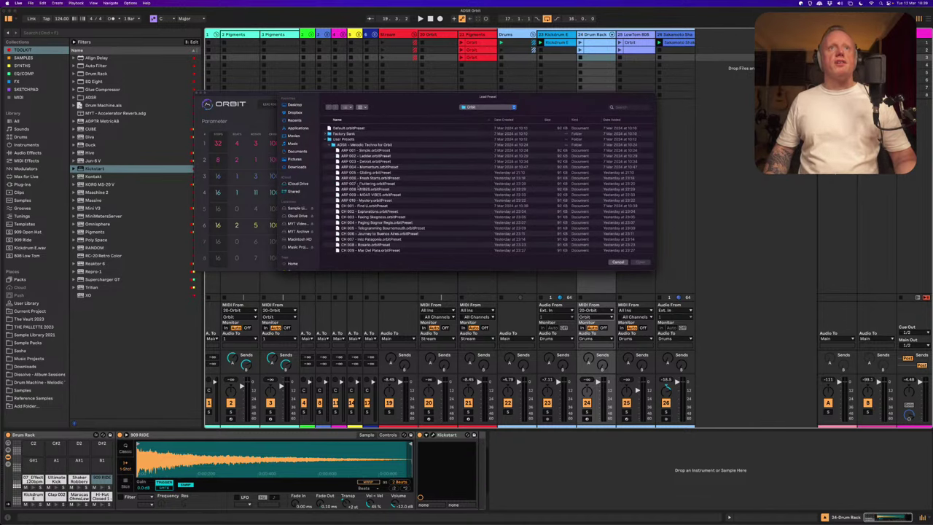
scroll(357, 188, "down", 5)
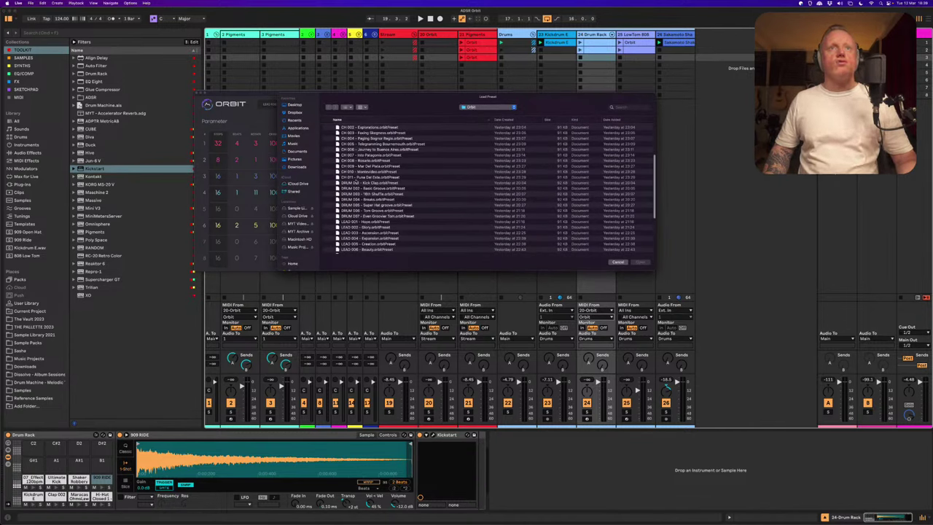
left_click(380, 183)
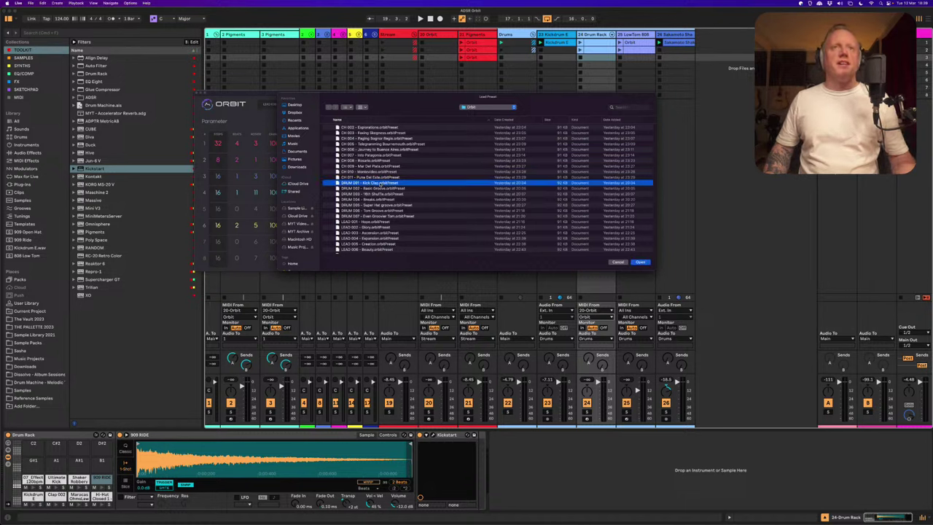
double_click(379, 185)
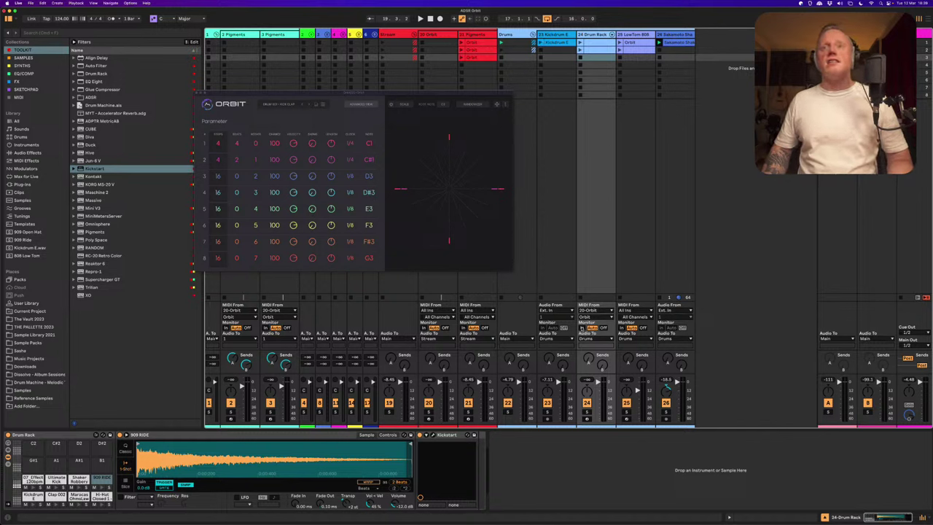
Set the 24 Drum Rack monitor to In, capture the kick and clap pattern as a clip in its third slot, and open the clip
left_click(583, 328)
left_click(660, 57)
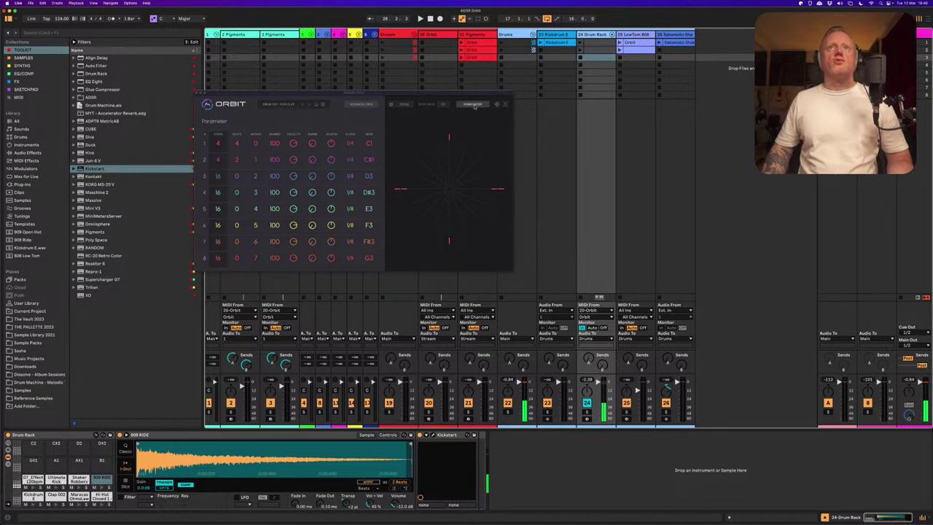
left_click(591, 58)
double_click(592, 57)
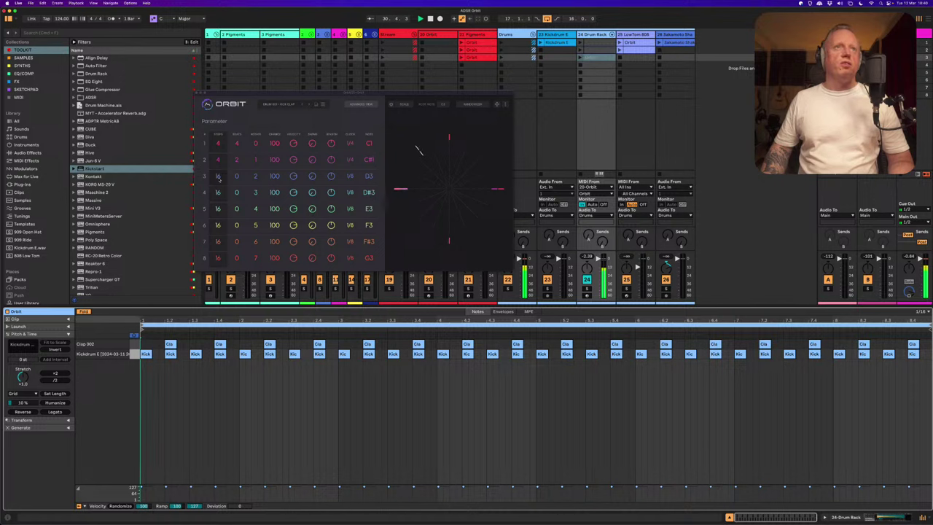
Give Orbit's third sequence 4 beats and set its note to D#1 so it triggers the closed hi-hat
left_click_drag(242, 179, 241, 172)
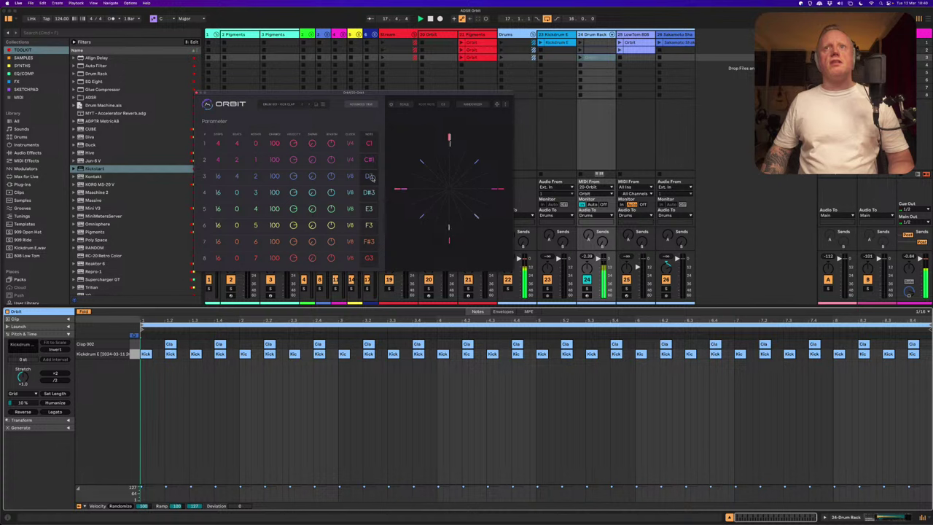
left_click_drag(371, 177, 371, 181)
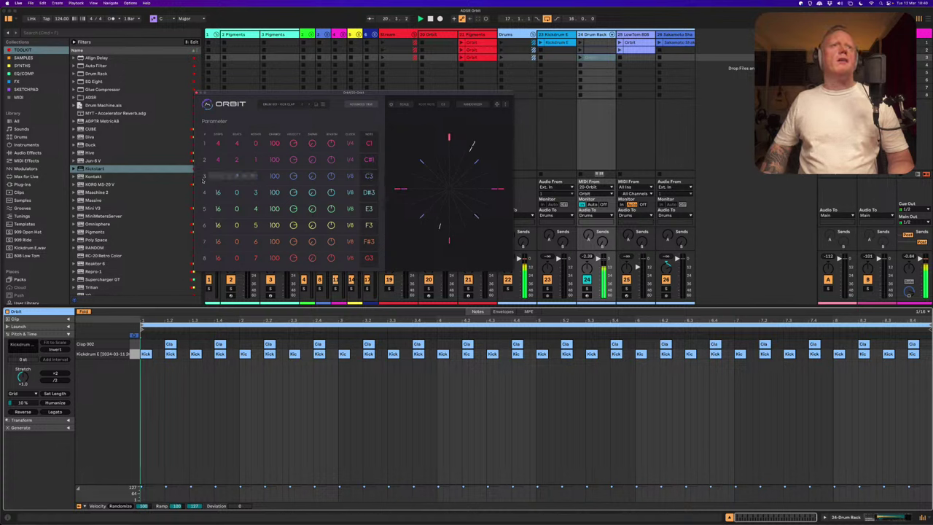
left_click(212, 177)
left_click(213, 177)
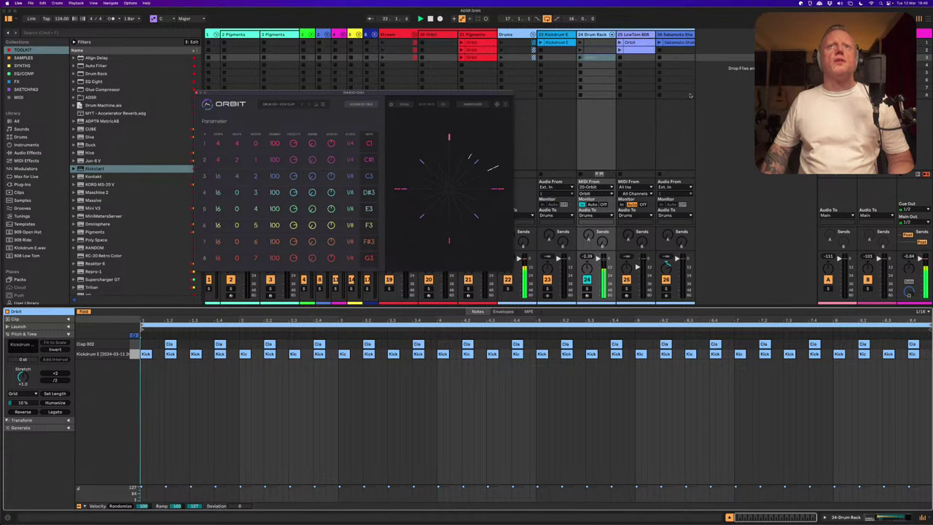
left_click(590, 35)
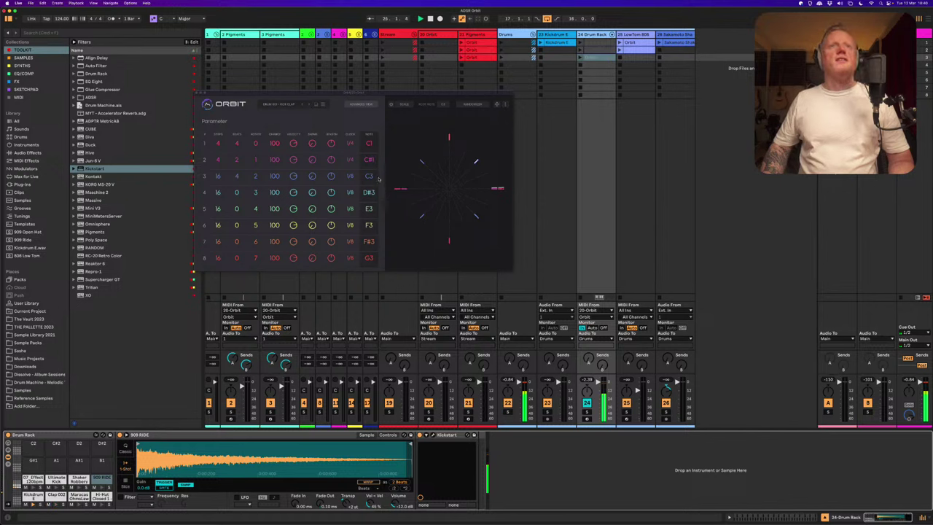
left_click_drag(375, 179, 370, 197)
Set the third sequence's offset to 3, its beats to 16 and its note rate to 1/16
left_click_drag(258, 178, 262, 176)
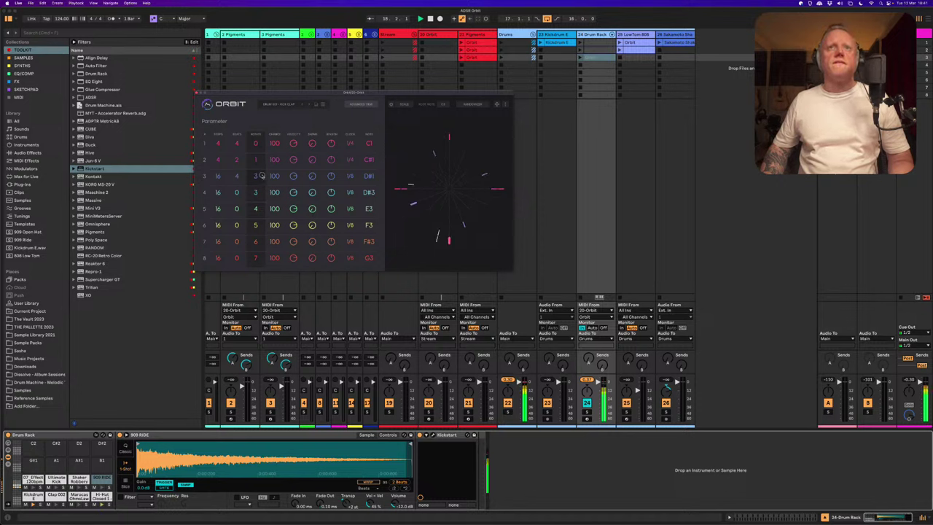
left_click_drag(238, 177, 241, 168)
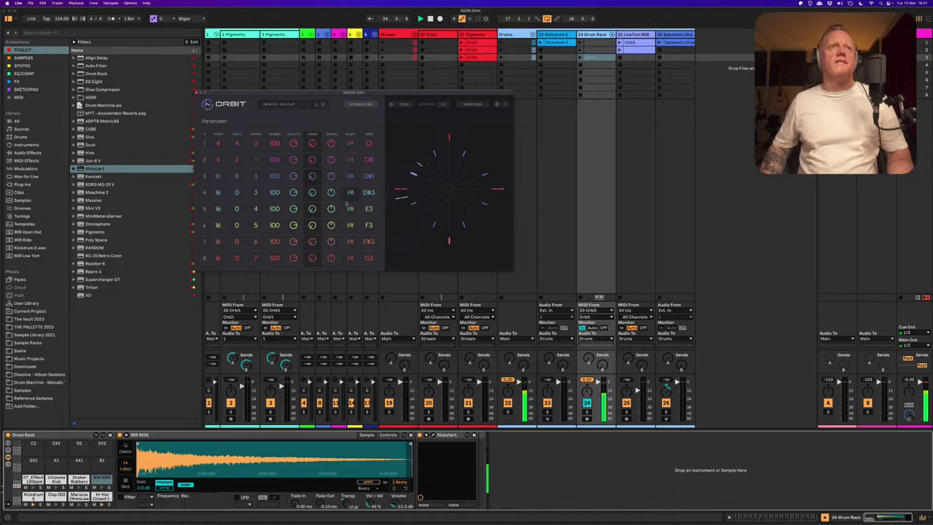
mouse_move(238, 179)
left_mouse_down()
mouse_move(242, 145)
mouse_move(243, 163)
left_mouse_up()
left_click_drag(350, 177, 353, 179)
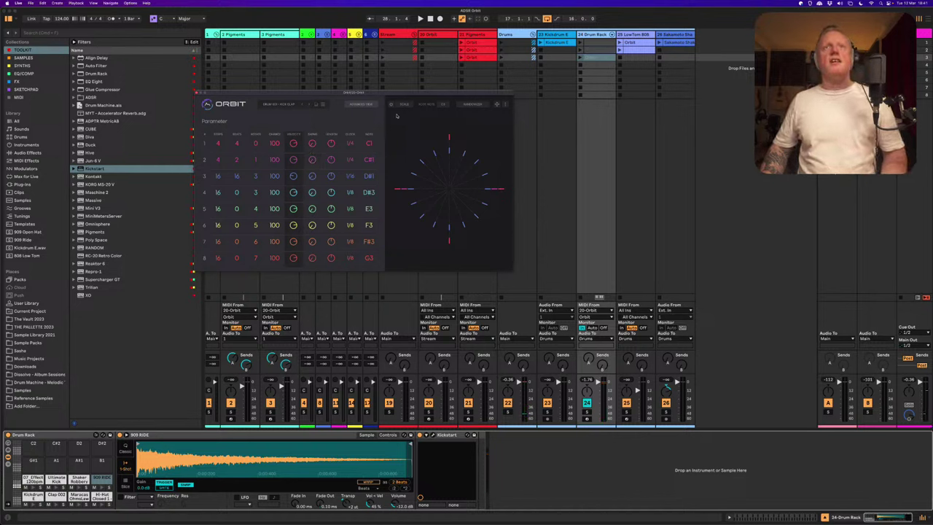
Capture the hi-hat pattern as a MIDI clip in the Drum Rack's fourth slot and compare its notes with the third-slot clip
left_click_drag(496, 105, 599, 65)
double_click(597, 65)
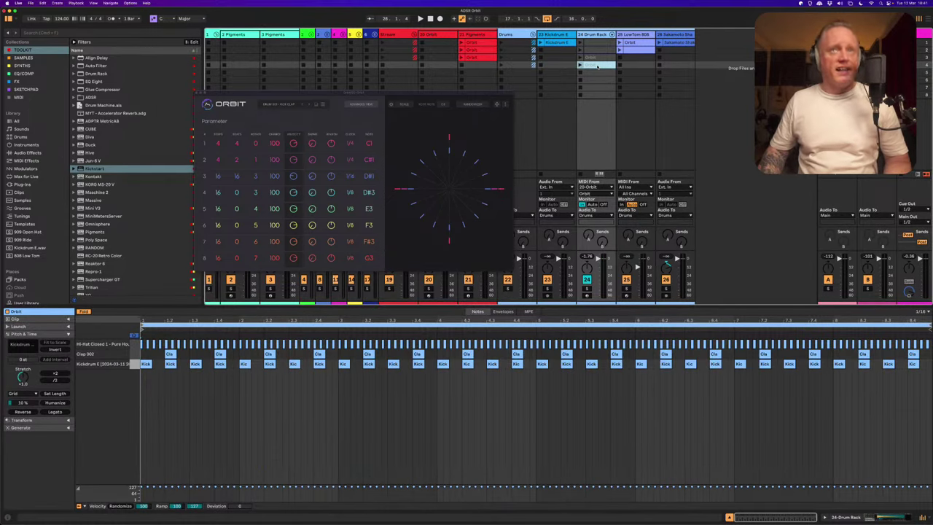
left_click(595, 59)
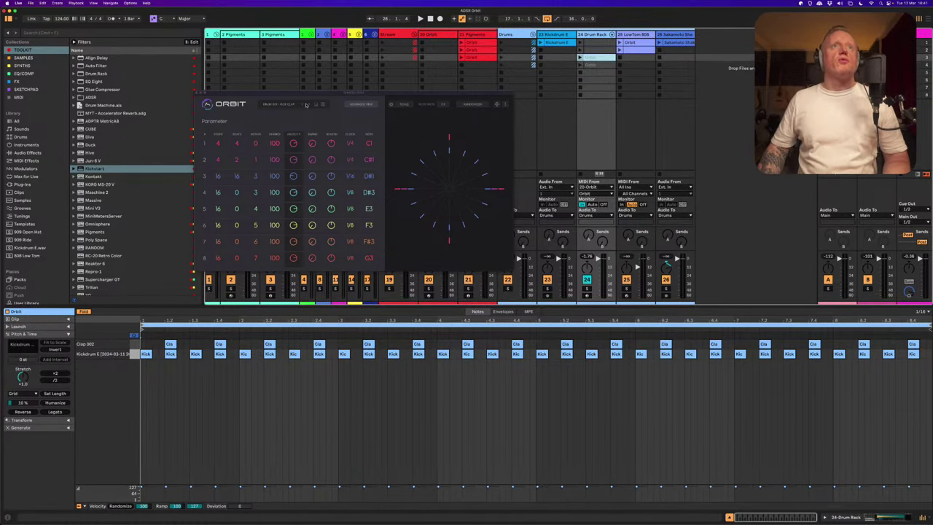
Audition Orbit's drum presets one after another up to DRUM 006 - Tom Groove
left_click(306, 105)
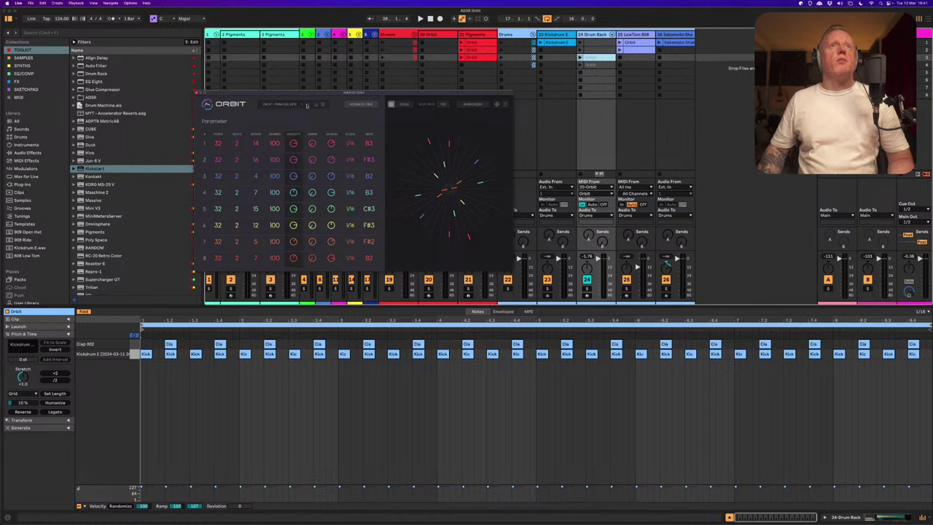
left_click(307, 105)
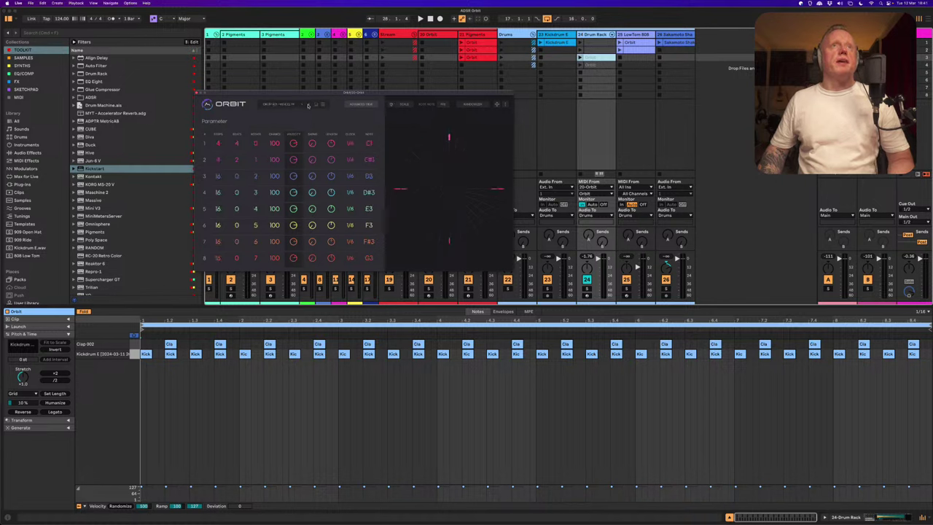
left_click(307, 105)
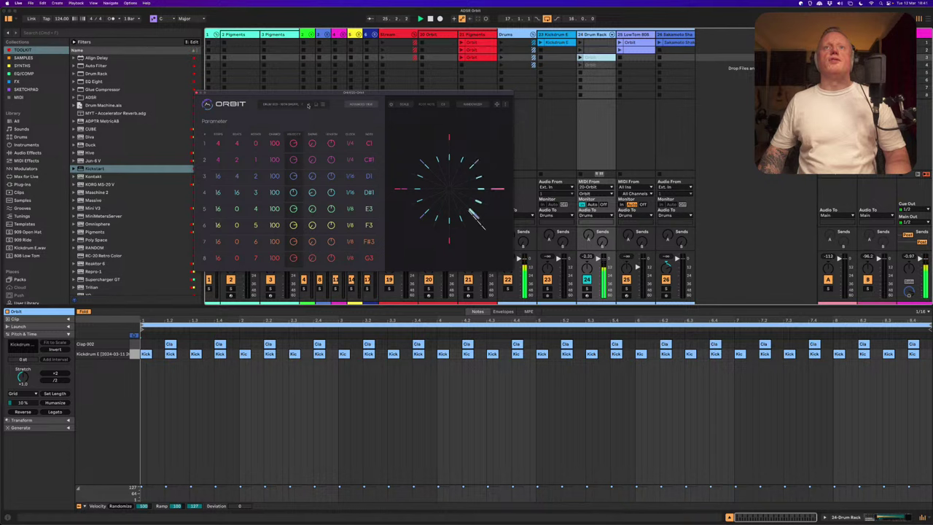
left_click(307, 105)
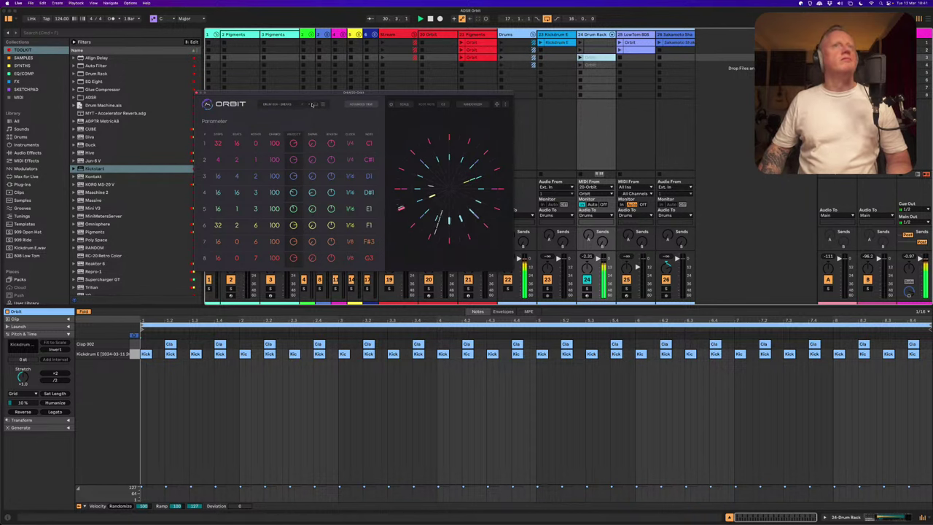
left_click(307, 106)
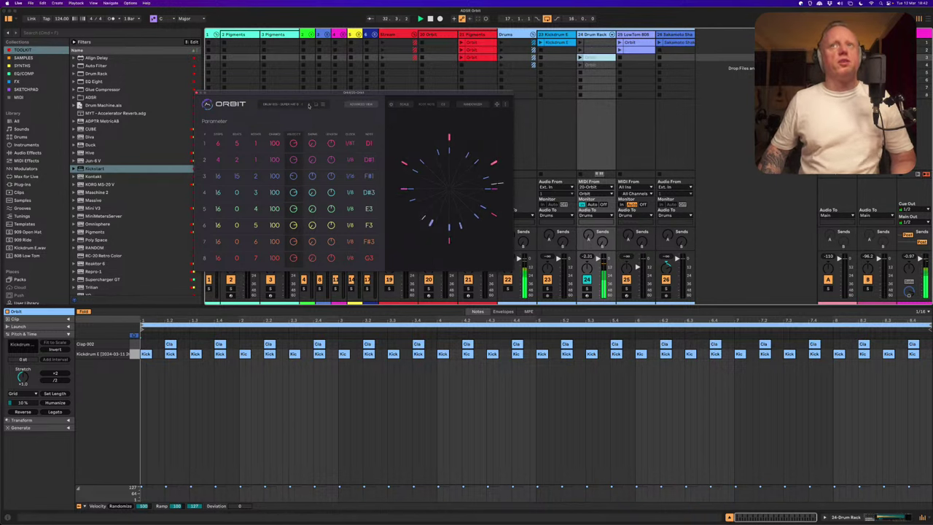
left_click(307, 106)
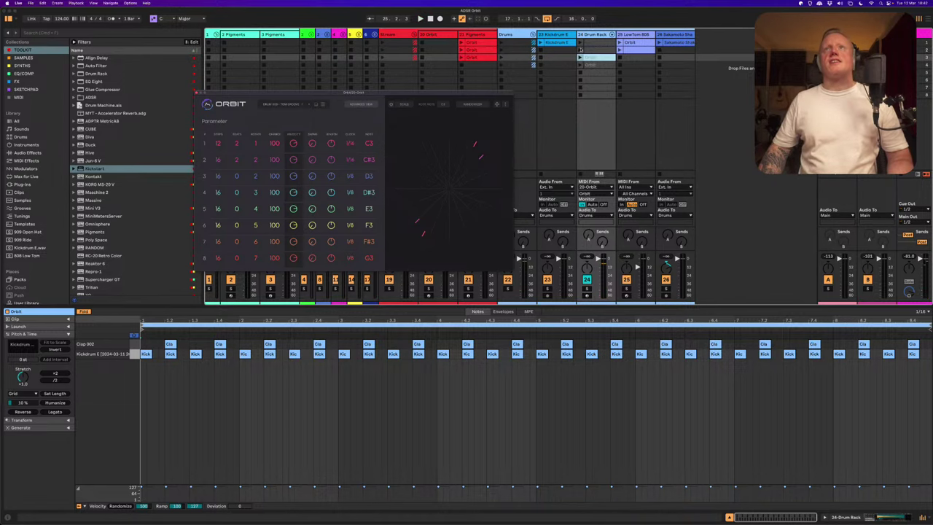
Select the 25 LowTom 808 track and set the Drum Rack track's MIDI input back to All Ins
left_click(625, 35)
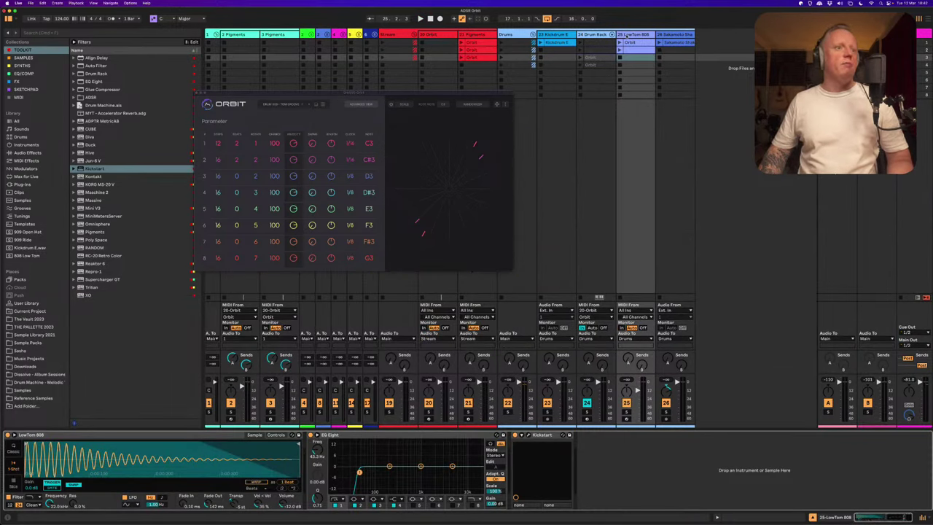
left_click(602, 311)
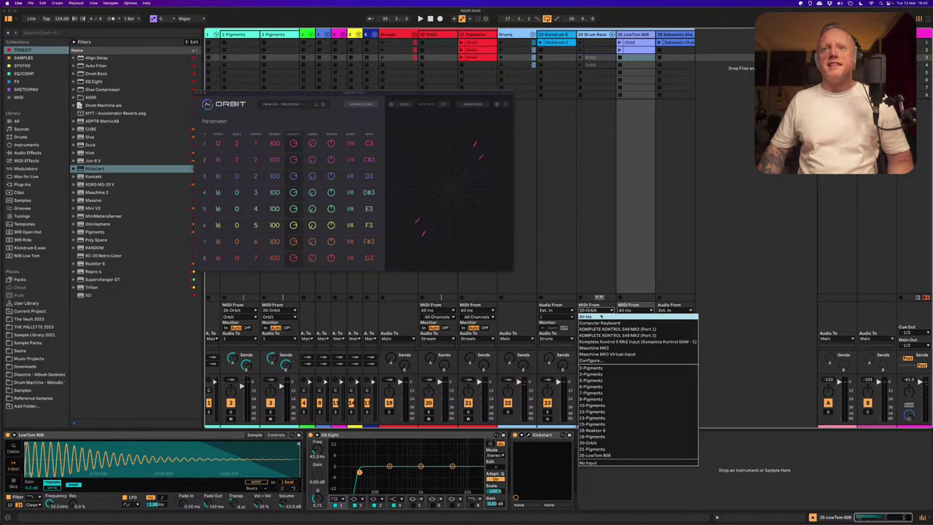
left_click(601, 316)
Route 20-Orbit's Orbit channel into 25 LowTom 808 with monitoring In, and set the Drum Rack's monitoring to Auto
left_click(632, 310)
left_click(634, 442)
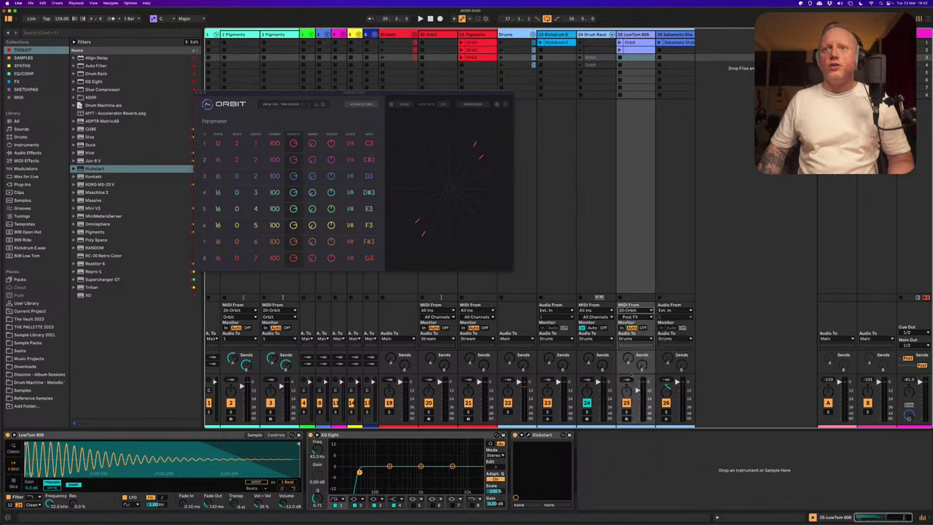
left_click(623, 327)
left_click(634, 316)
left_click(634, 324)
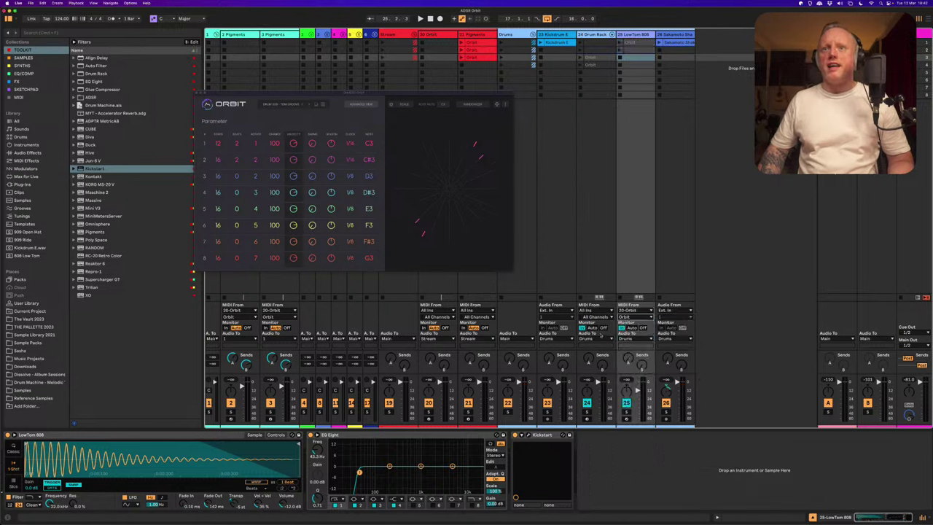
left_click(593, 327)
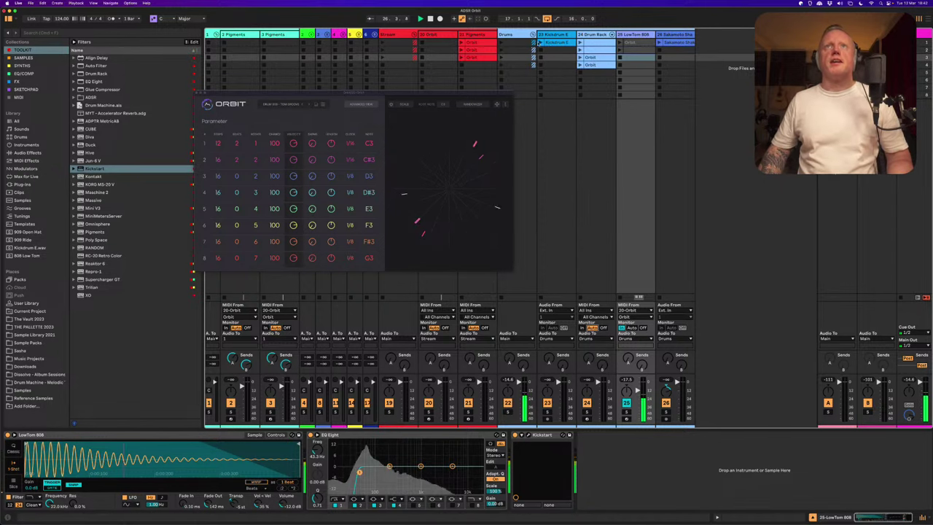
Launch the Kickdrum E clip under the tom pattern and advance Orbit to the DRUM 007 preset
left_click(539, 42)
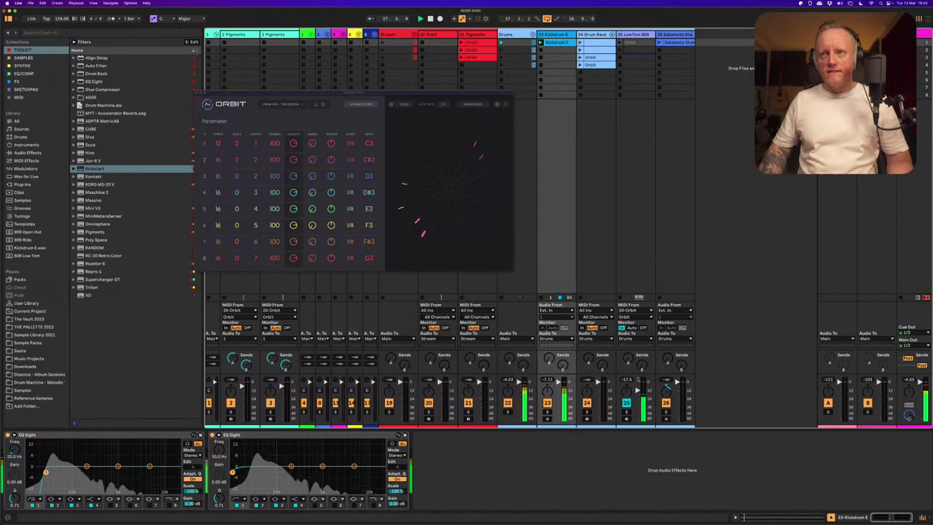
left_click(626, 34)
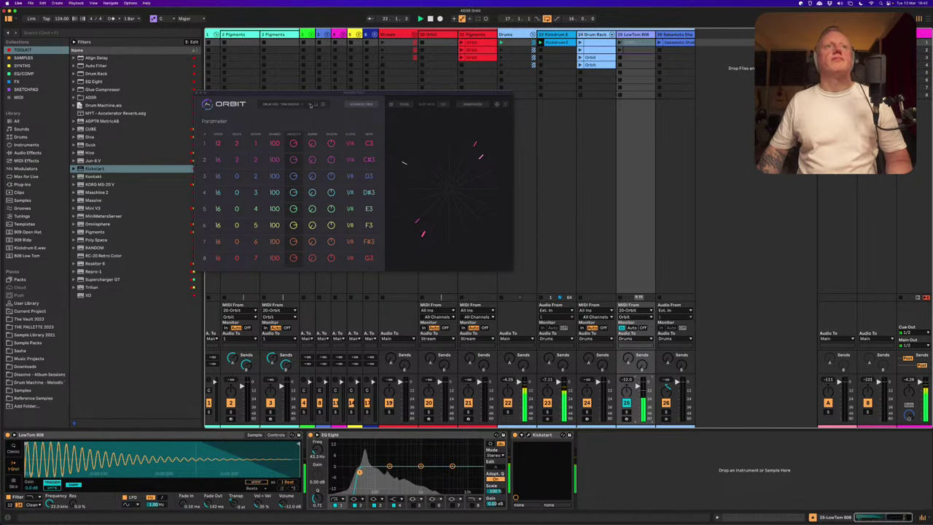
left_click(310, 105)
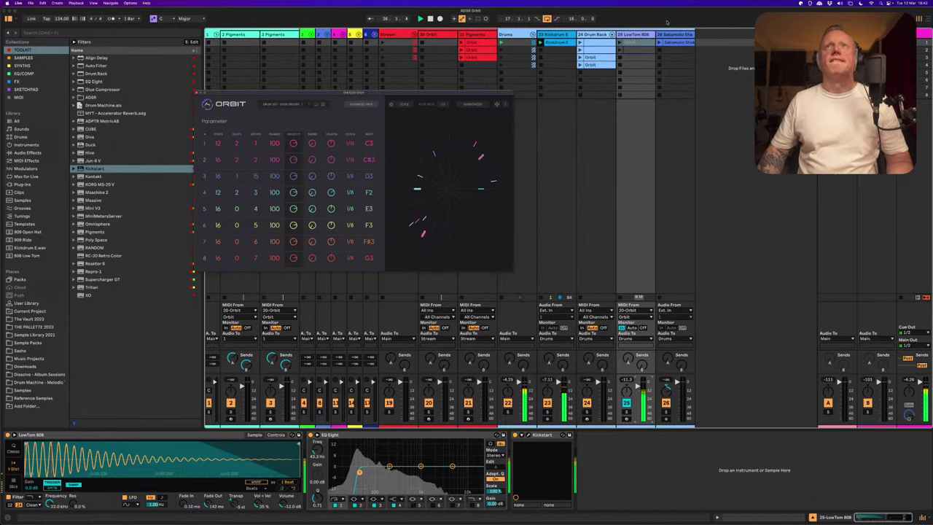
Launch the shaker clip, capture the tom pattern in LowTom 808's second slot, and close the Orbit window
left_click(681, 288)
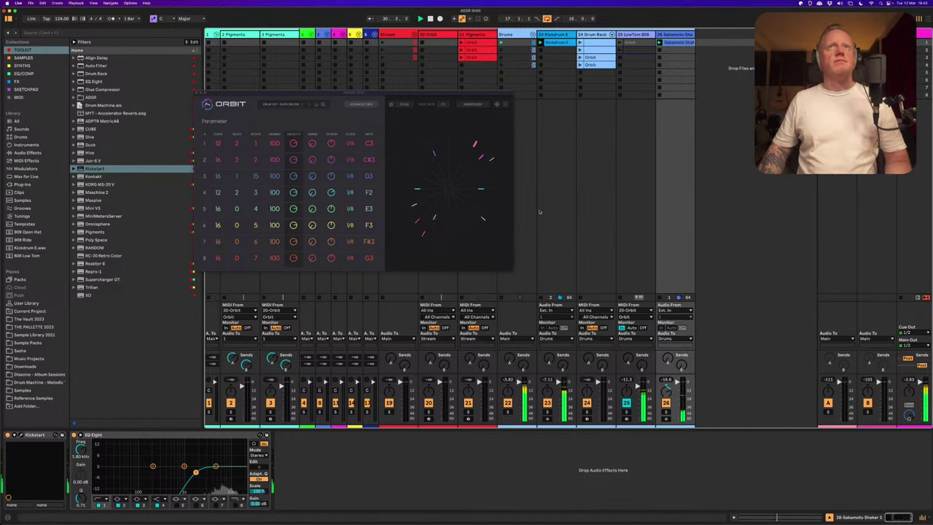
left_click(641, 51)
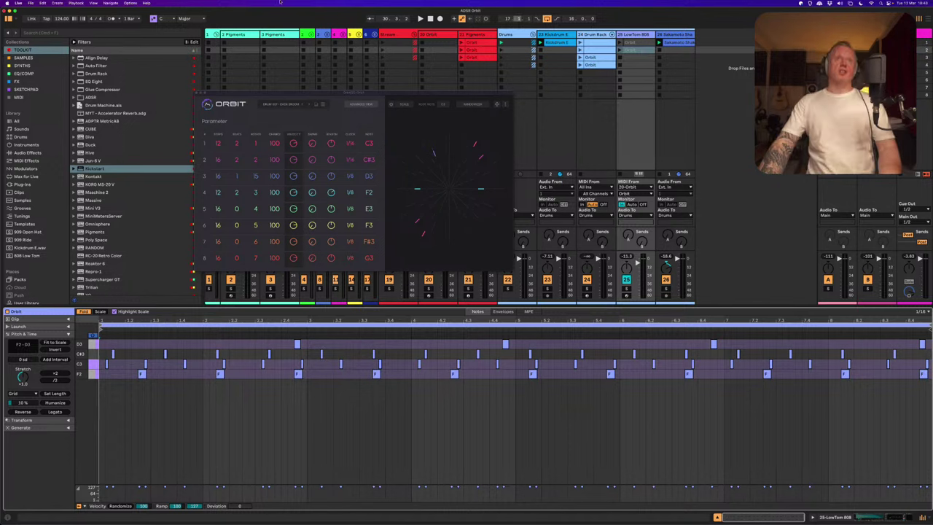
left_click(197, 93)
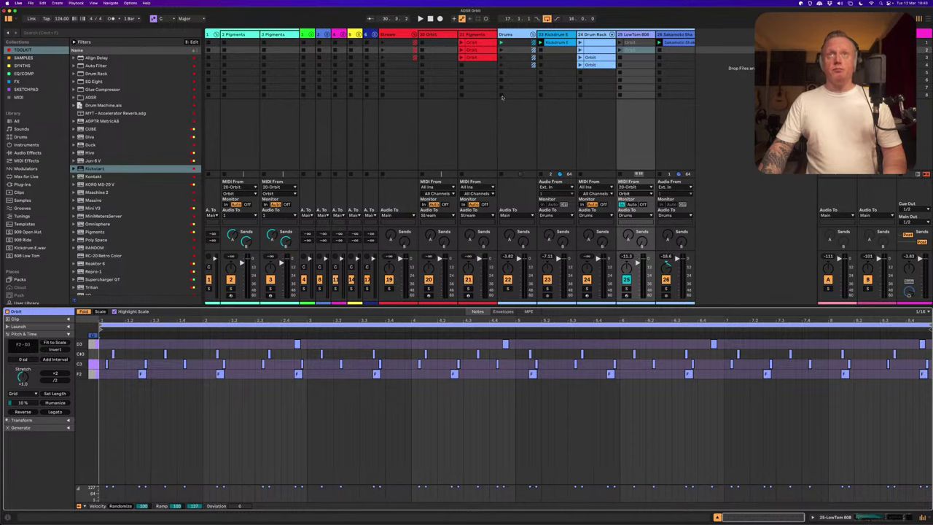
Switch to the Arrangement View, select the whole arrangement, and show the devices of the 3-Pigments track
key("Tab")
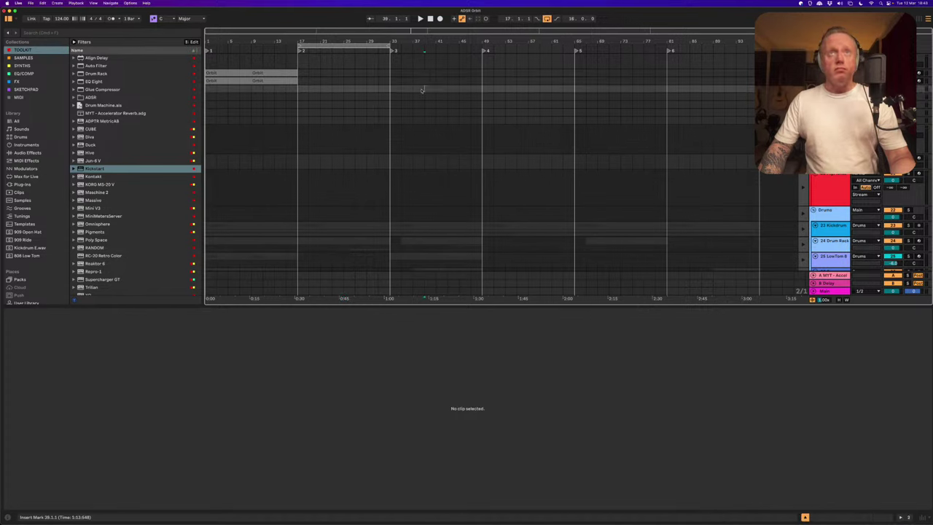
key("super+a")
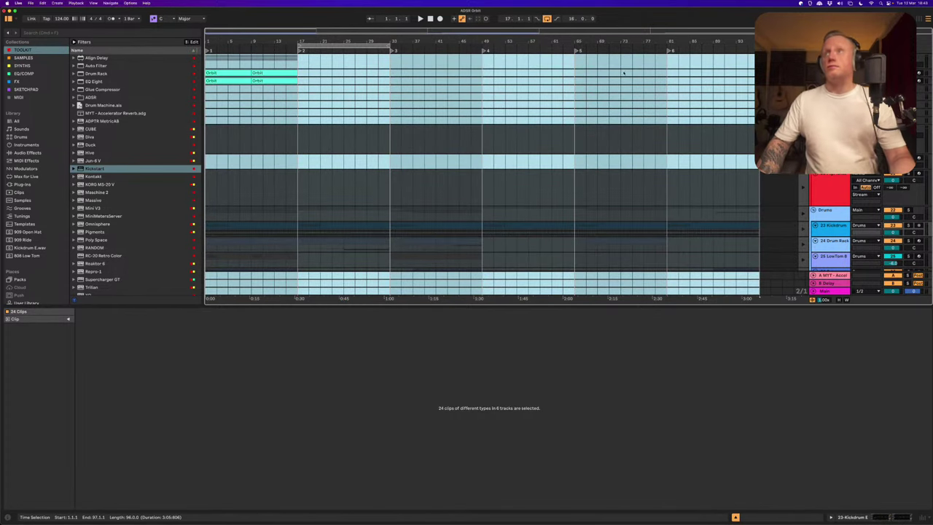
left_click(255, 117)
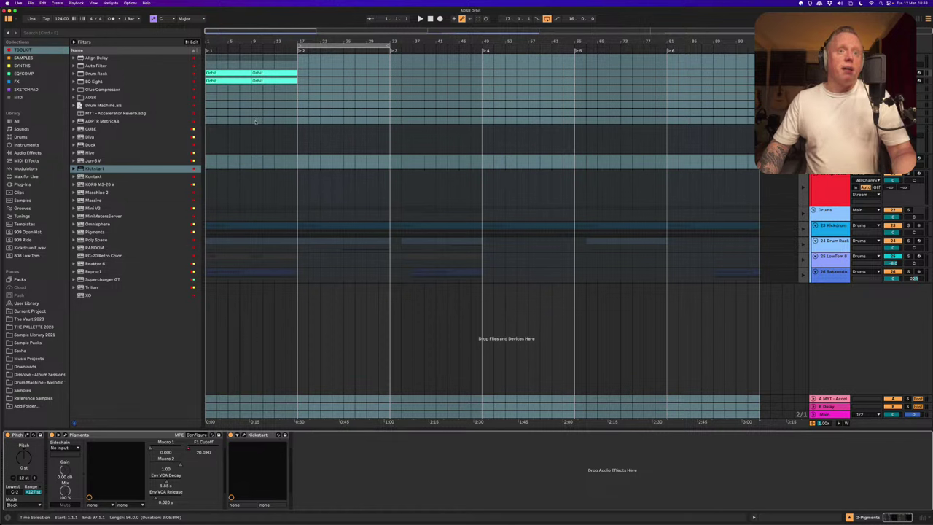
Toggle clip activation across the whole arrangement so that every Orbit and drum clip is active
key("super+a")
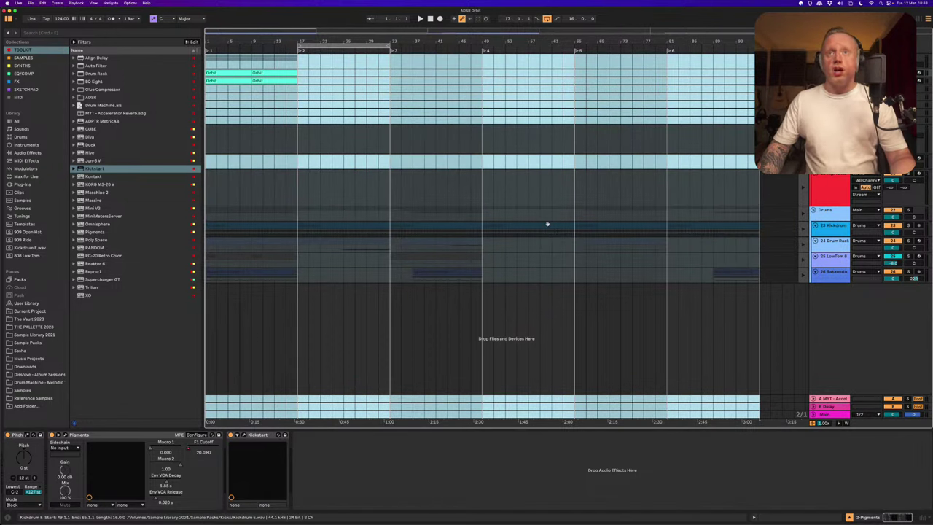
key("0")
key("0")
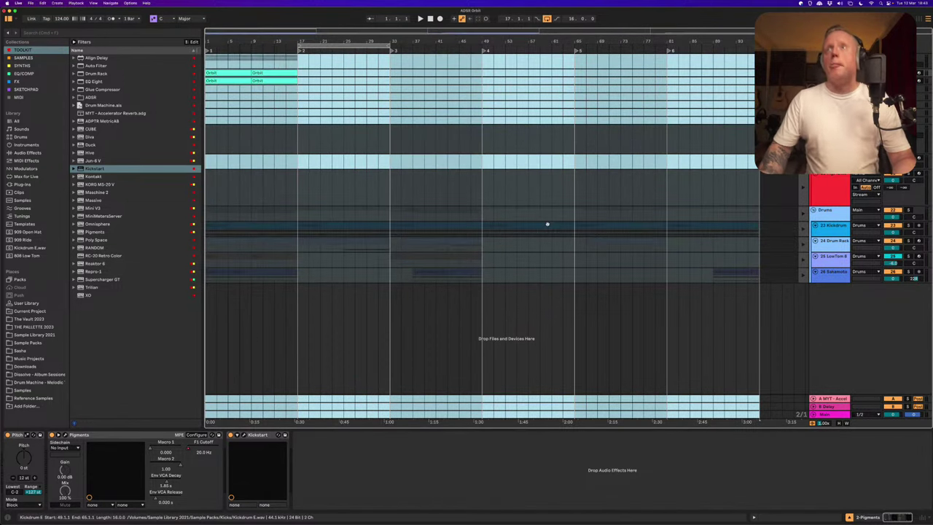
left_click(774, 242)
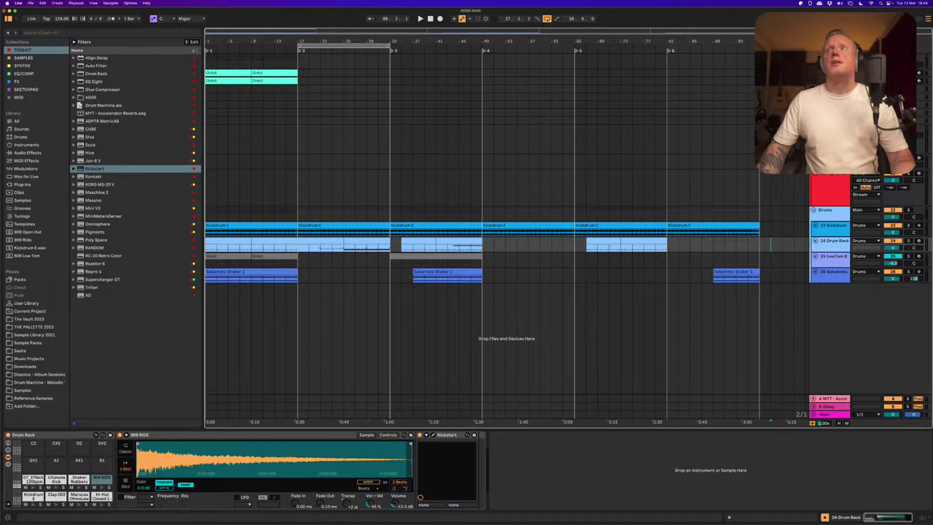
key("ctrl+z")
left_click(428, 142)
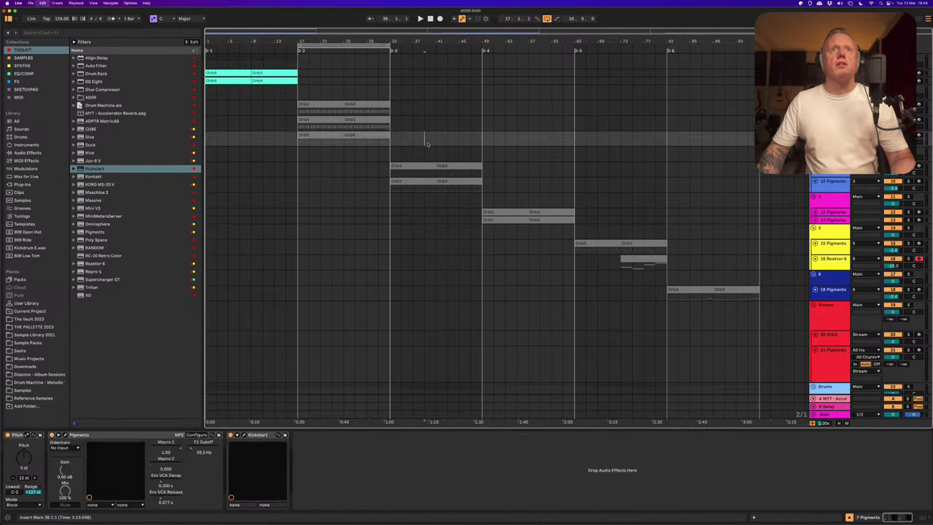
key("ctrl+a")
key("0")
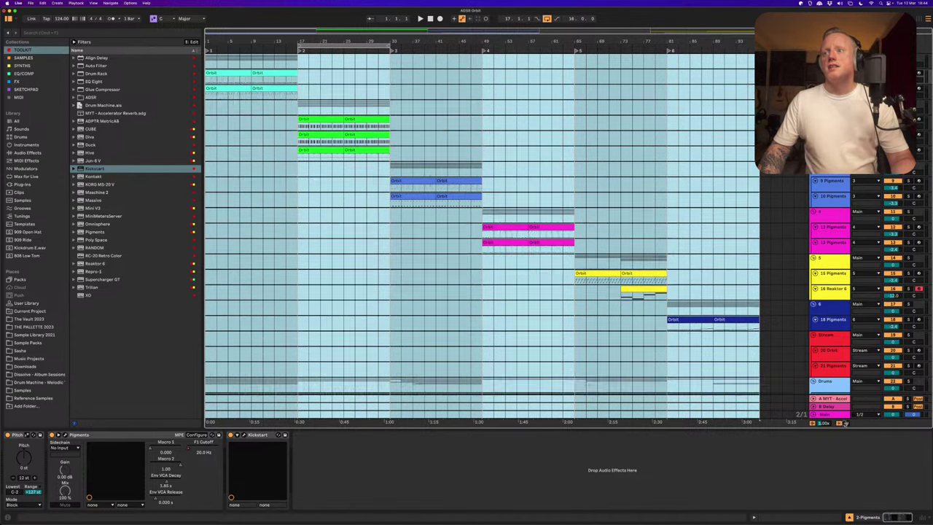
Select the looped second section, bars 17 to 33, check its drum clips, and start playback
left_click(593, 311)
scroll(593, 310, "down", 2)
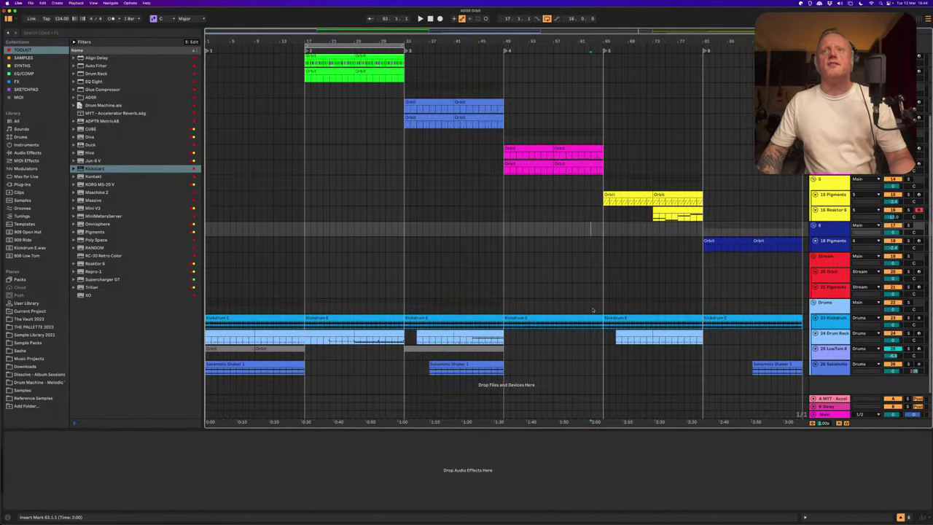
scroll(355, 218, "up", 4)
left_click(337, 46)
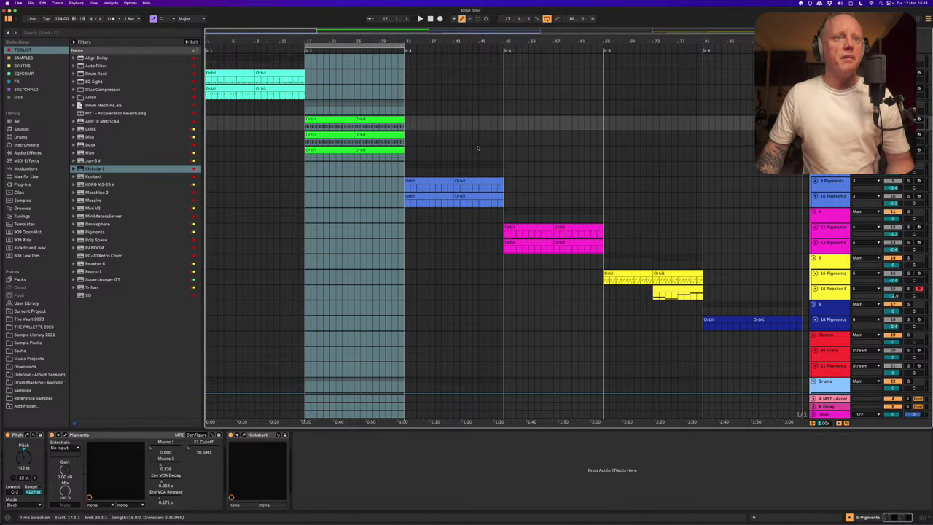
scroll(477, 148, "down", 5)
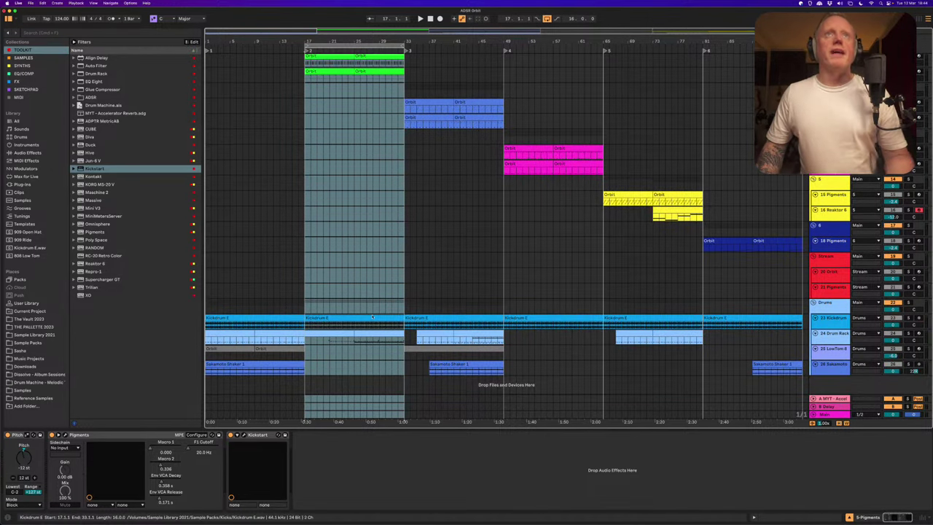
scroll(376, 313, "up", 5)
key("space")
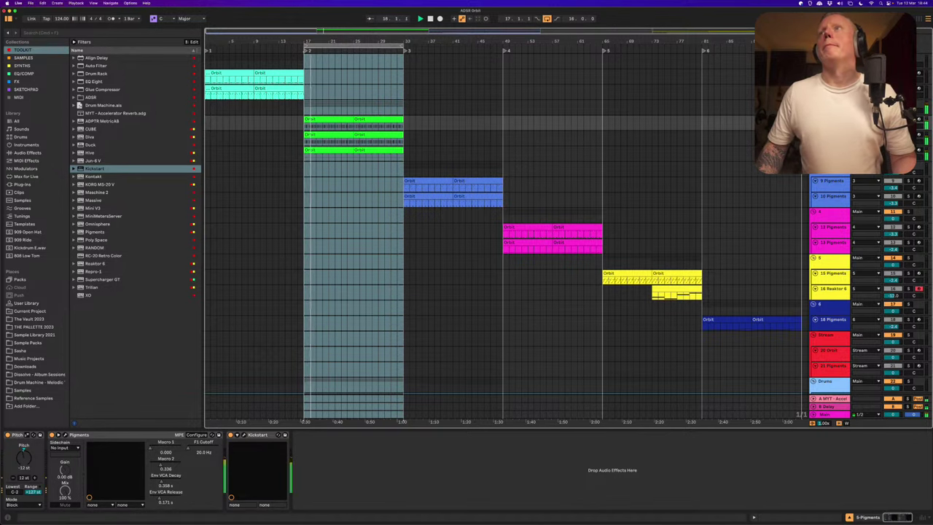
Set LowTom 808's monitoring to Auto and its MIDI input to All Ins, and return to the Arrangement View
scroll(570, 146, "down", 5)
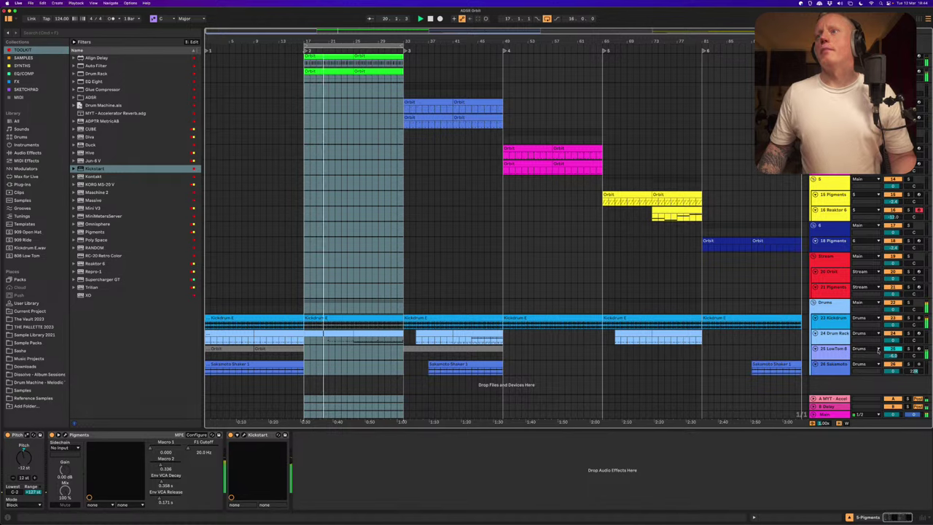
left_click(833, 349)
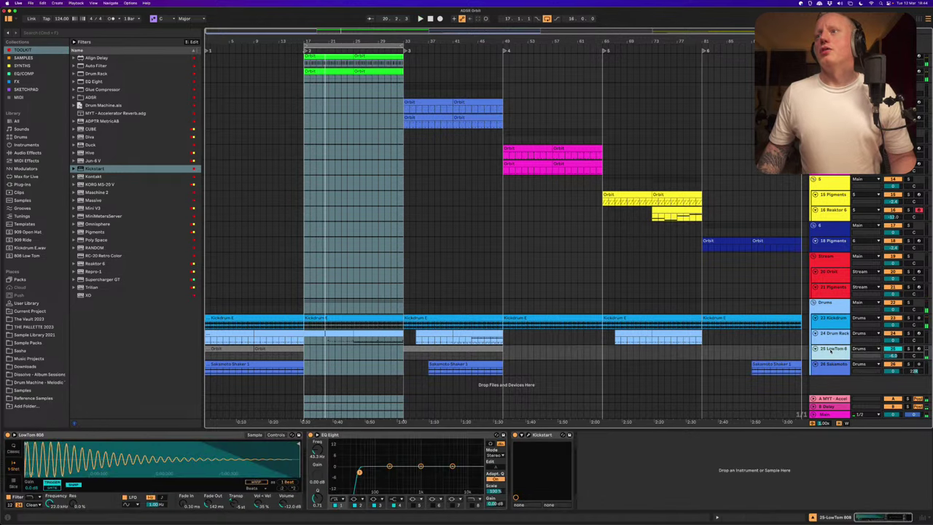
key("Tab")
scroll(573, 133, "right", 10)
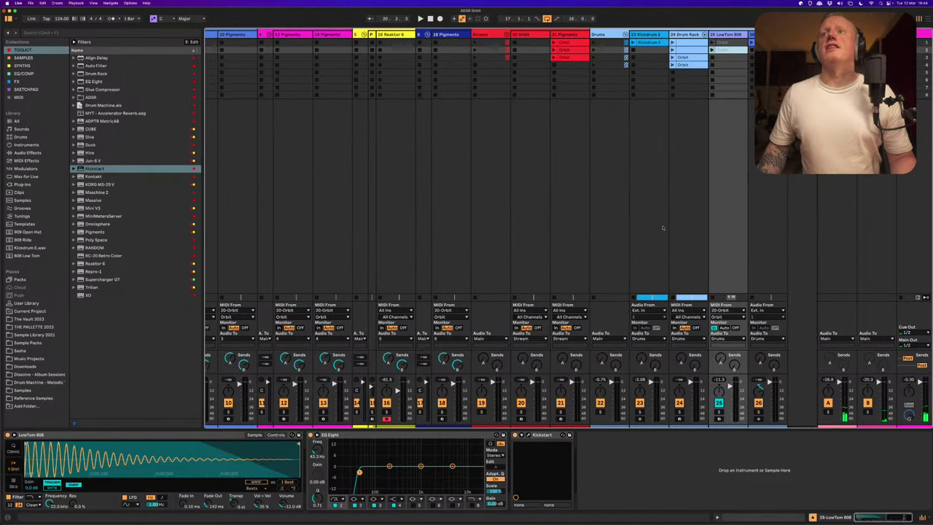
left_click(725, 328)
left_click(727, 310)
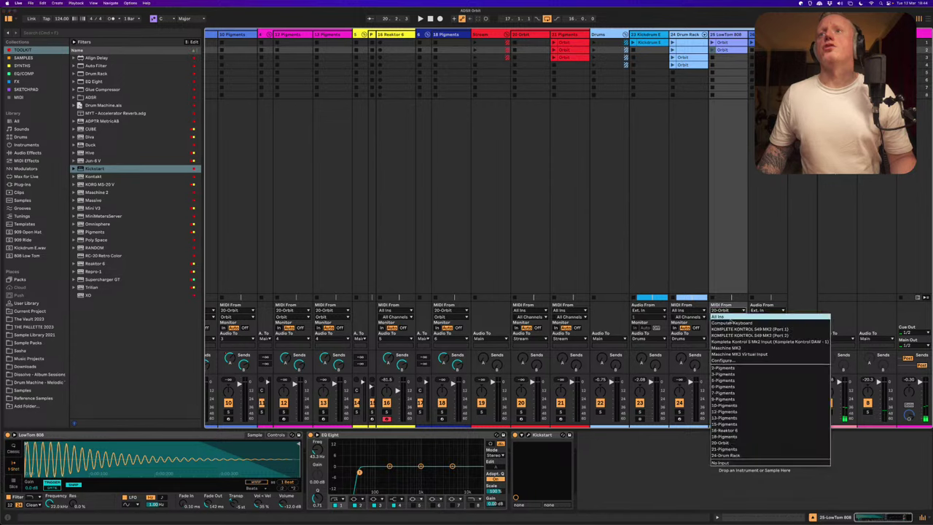
left_click(729, 316)
key("Tab")
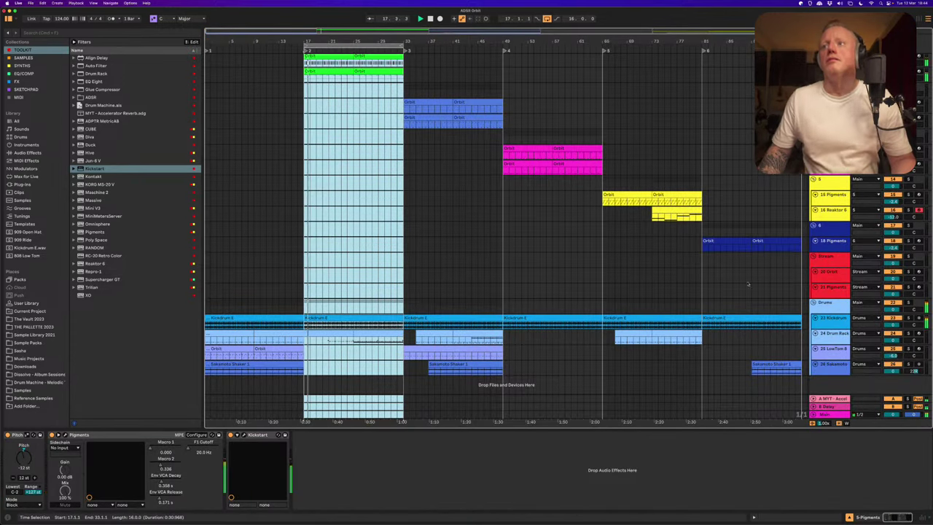
Listen to the second section and examine the notes of the second Orbit clips on 7-Pigments and 6-Pigments
scroll(795, 181, "up", 5)
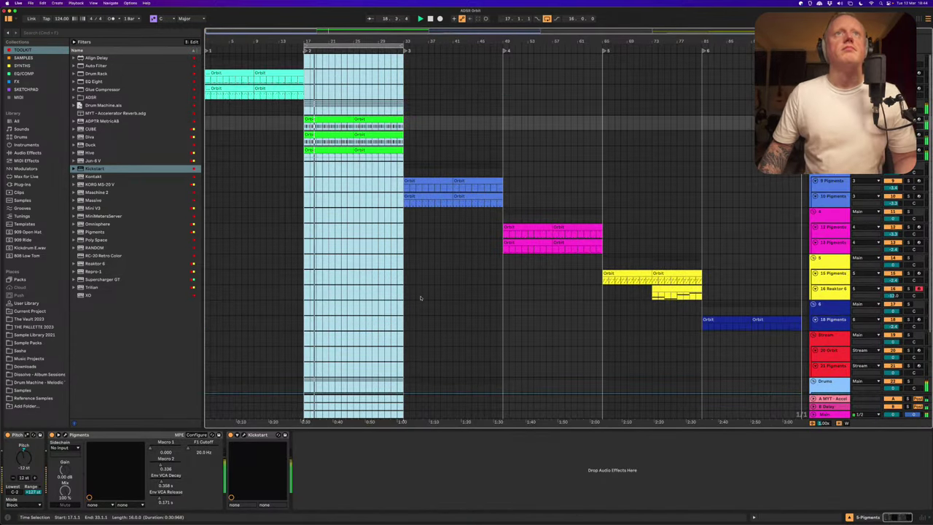
left_click(823, 155)
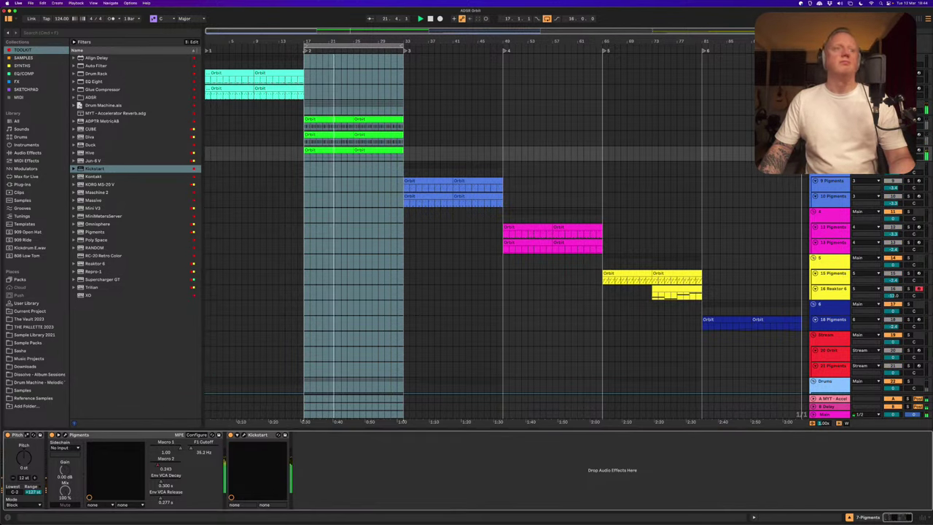
left_click_drag(353, 153, 403, 153)
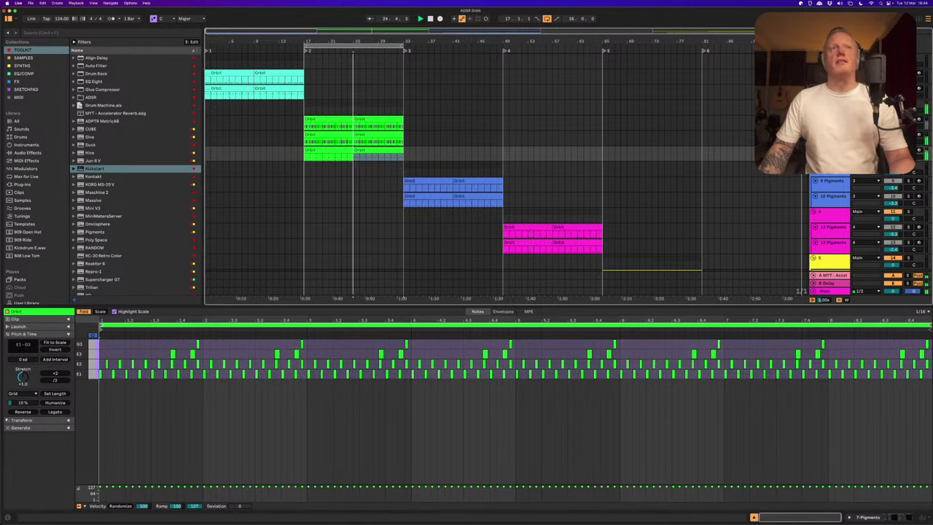
key("Up")
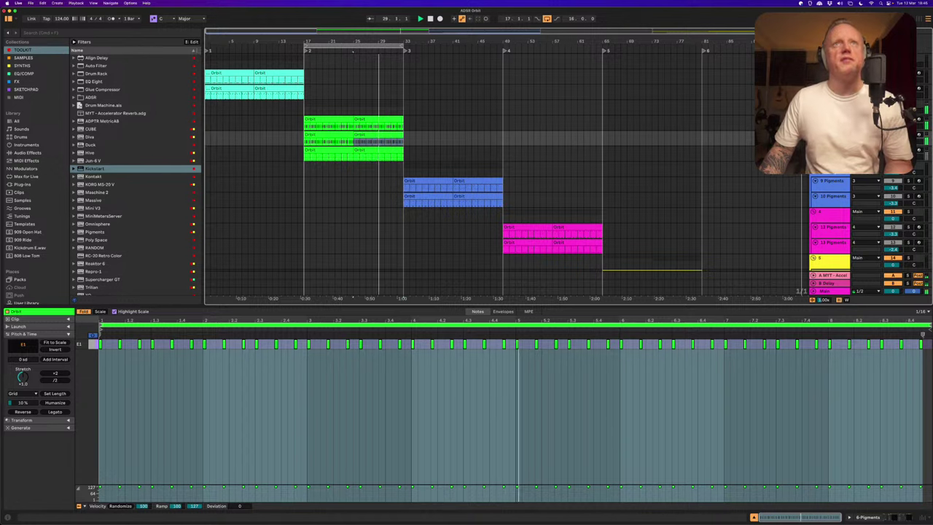
left_click(510, 124)
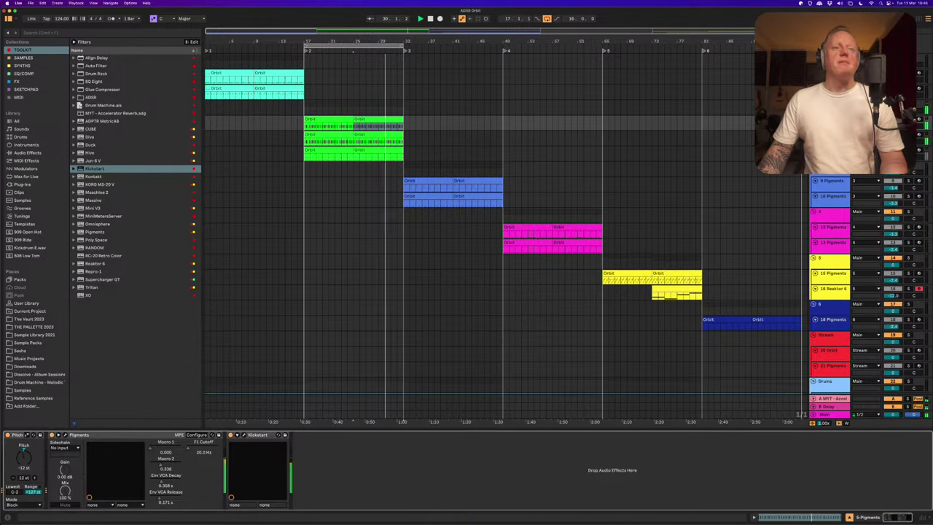
left_click(374, 138)
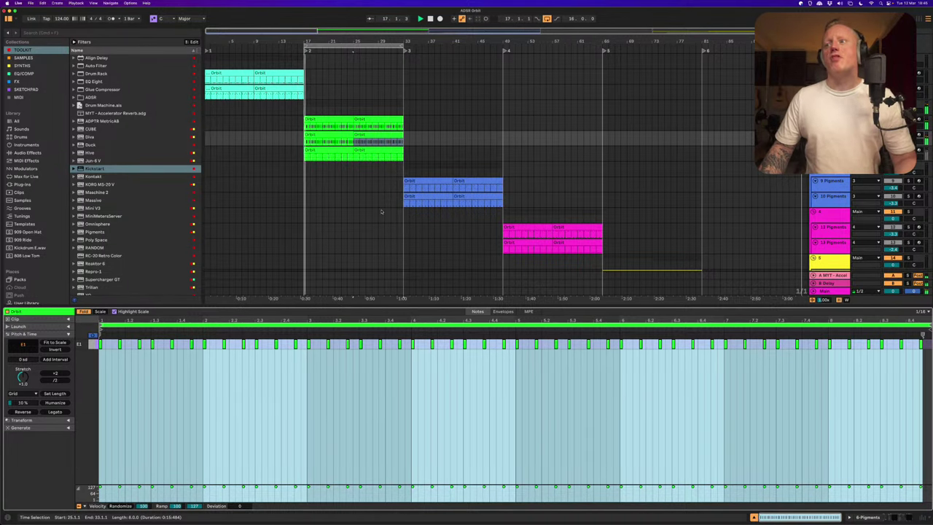
scroll(724, 250, "down", 8)
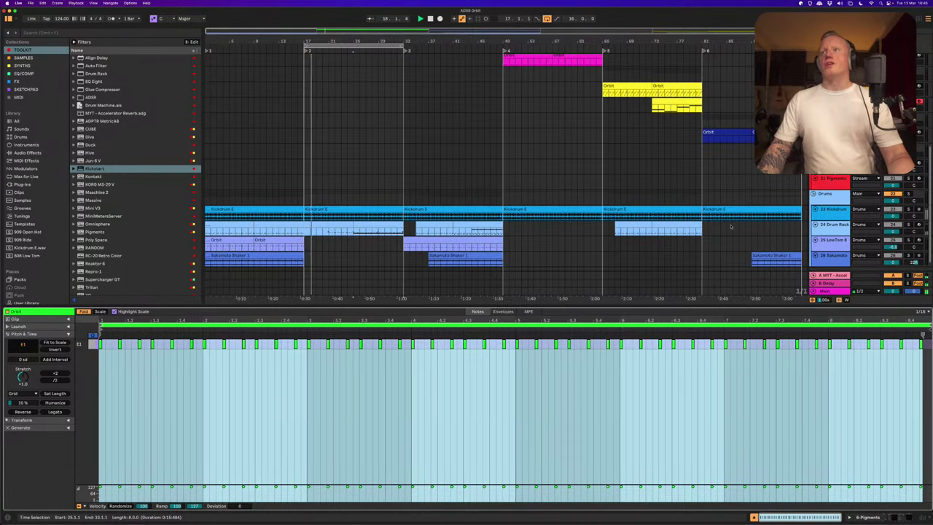
scroll(731, 226, "up", 5)
scroll(731, 226, "up", 3)
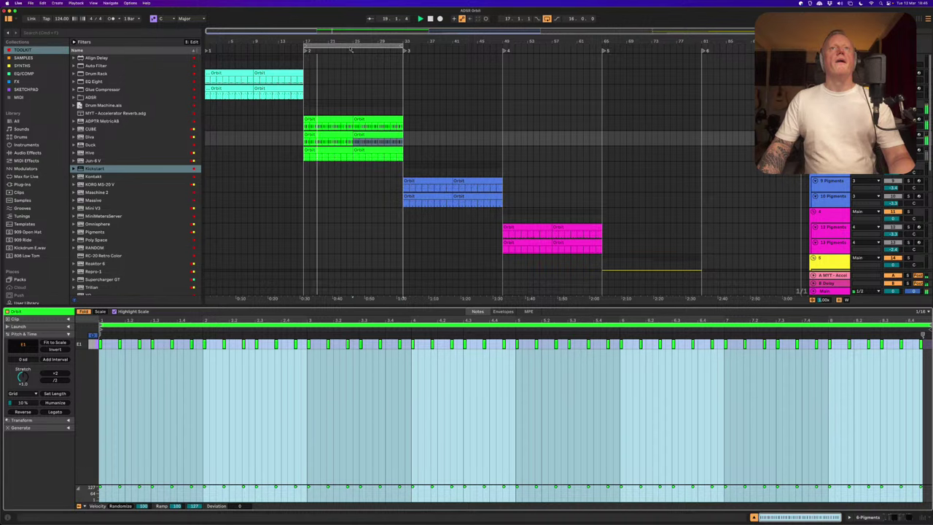
Move the loop to the third section, bars 33 to 49, and play it
left_click(355, 46)
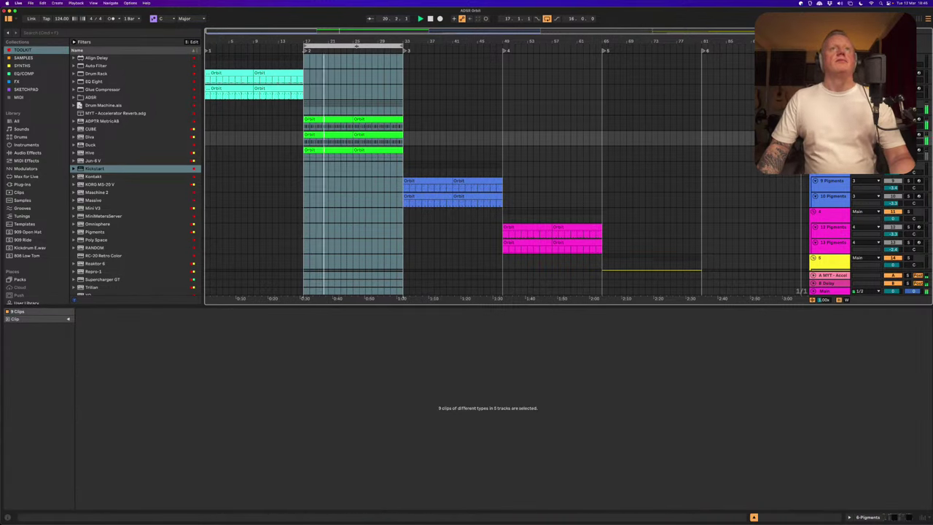
key("Up")
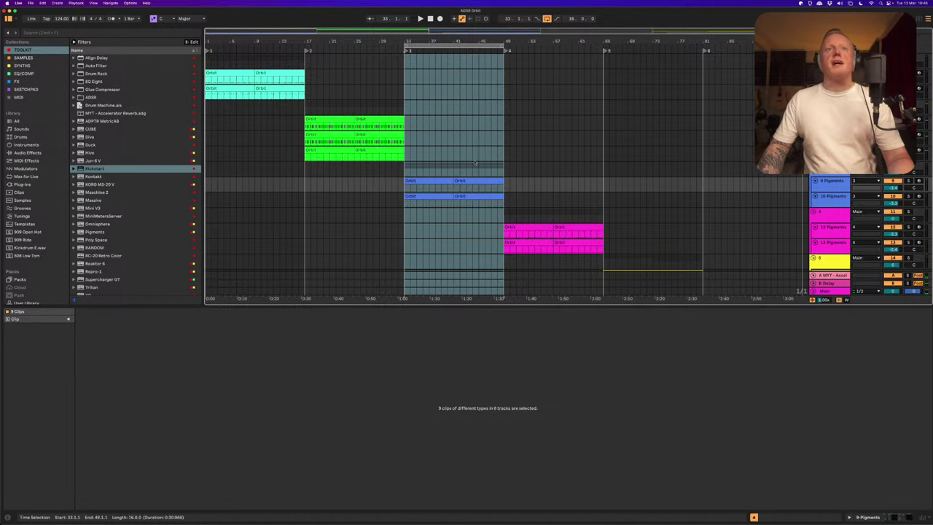
scroll(476, 160, "down", 3)
scroll(475, 160, "up", 2)
key("space")
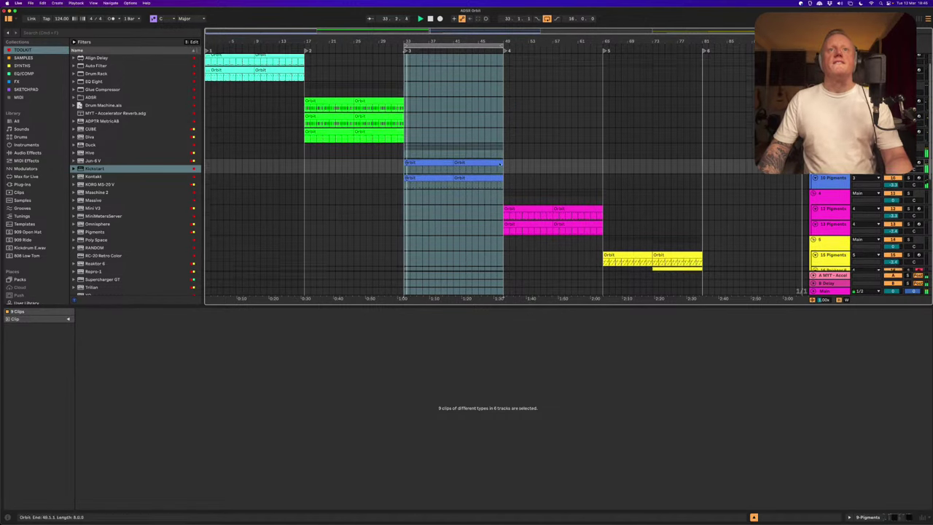
Open the second Orbit clip on 9-Pigments and examine its notes and the drum clips in the third section
scroll(475, 160, "down", 1)
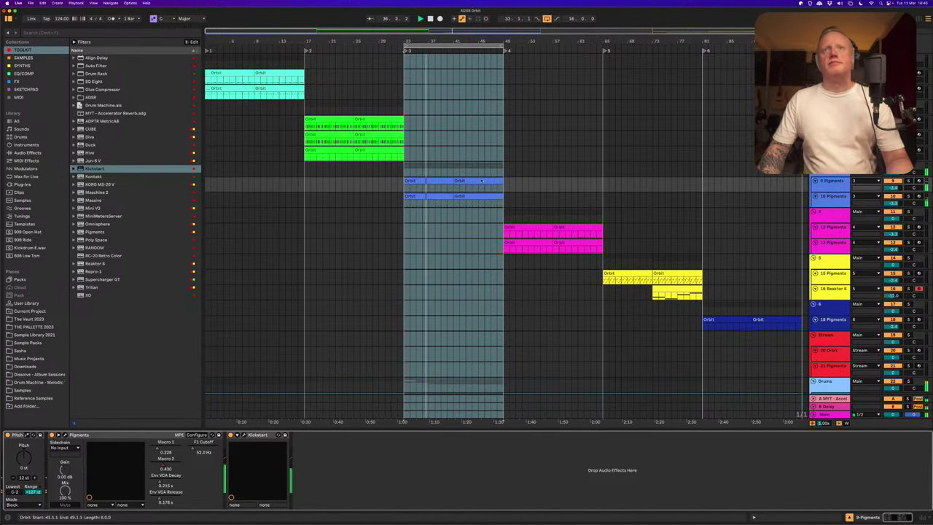
left_click(471, 180)
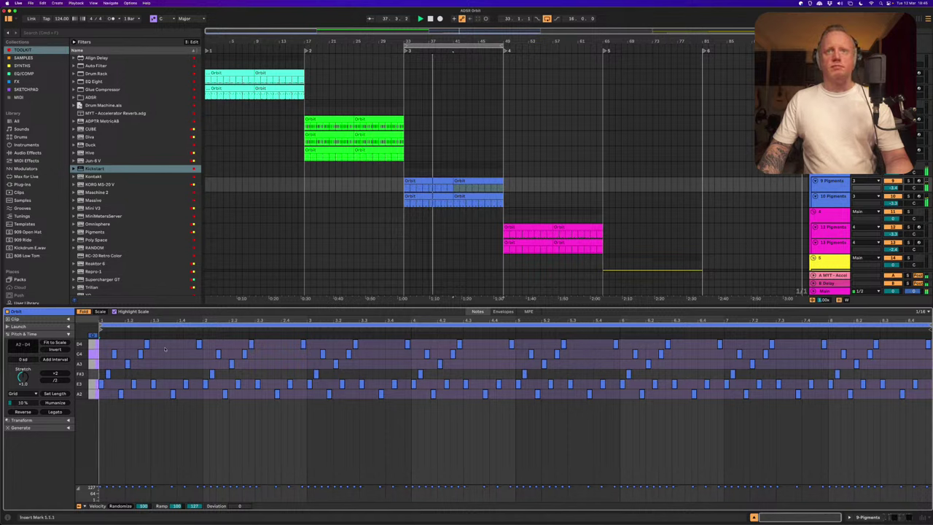
scroll(796, 179, "down", 6)
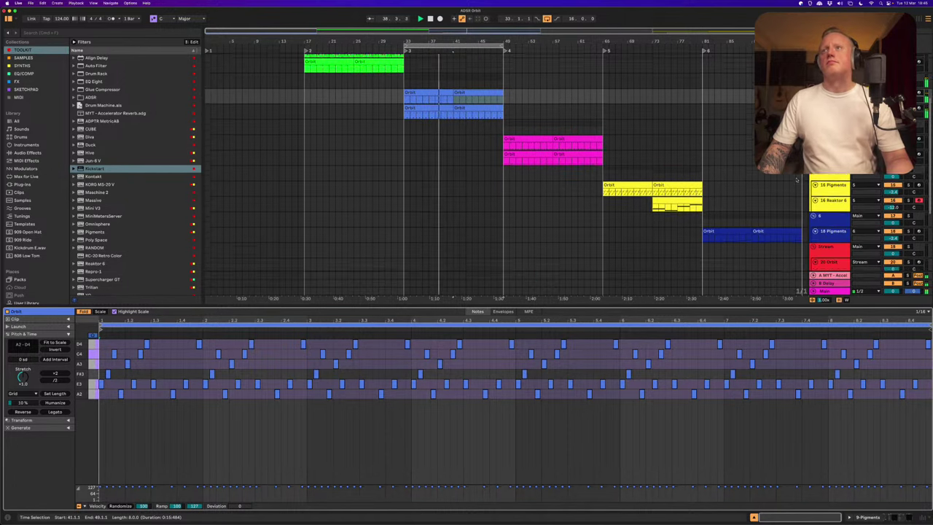
scroll(797, 179, "up", 3)
scroll(796, 179, "down", 4)
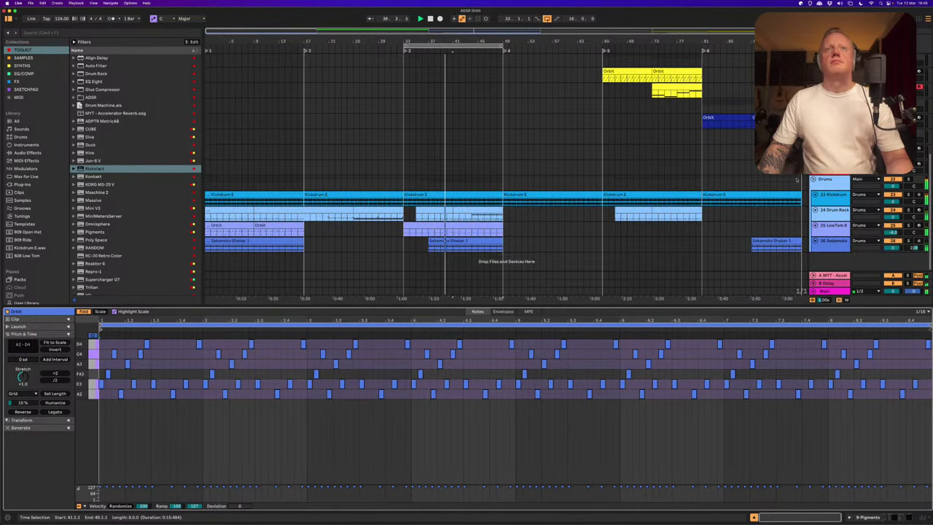
scroll(797, 179, "up", 6)
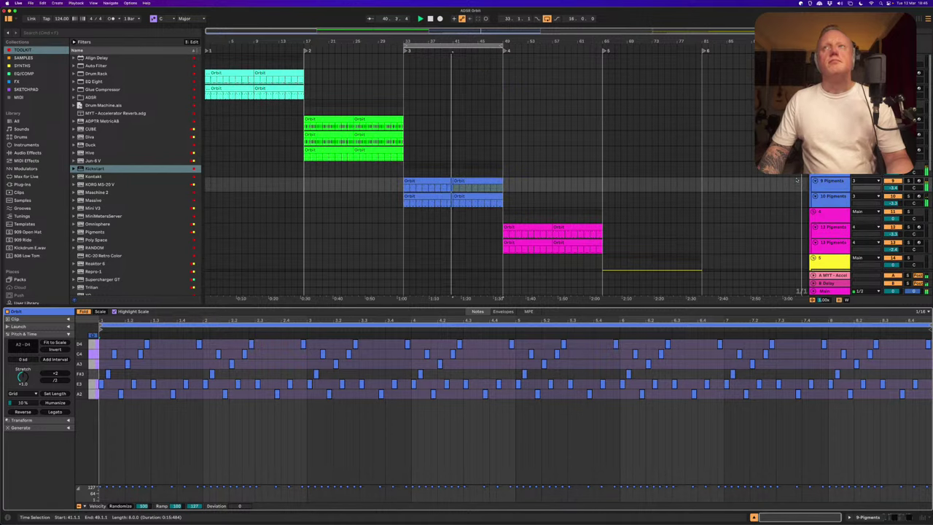
scroll(796, 180, "down", 2)
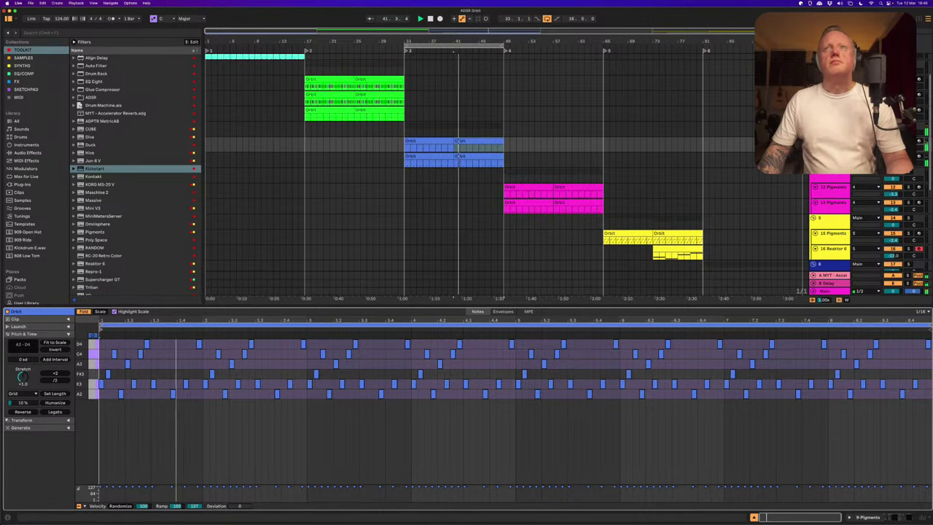
Show the automation lanes and move the loop to the fourth section, bars 49 to 65
key("a")
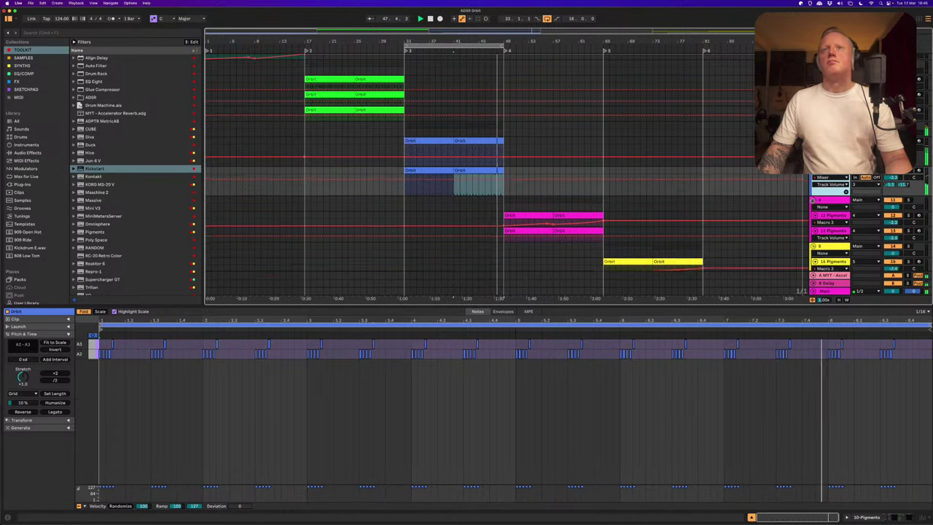
left_click(442, 50)
key("Up")
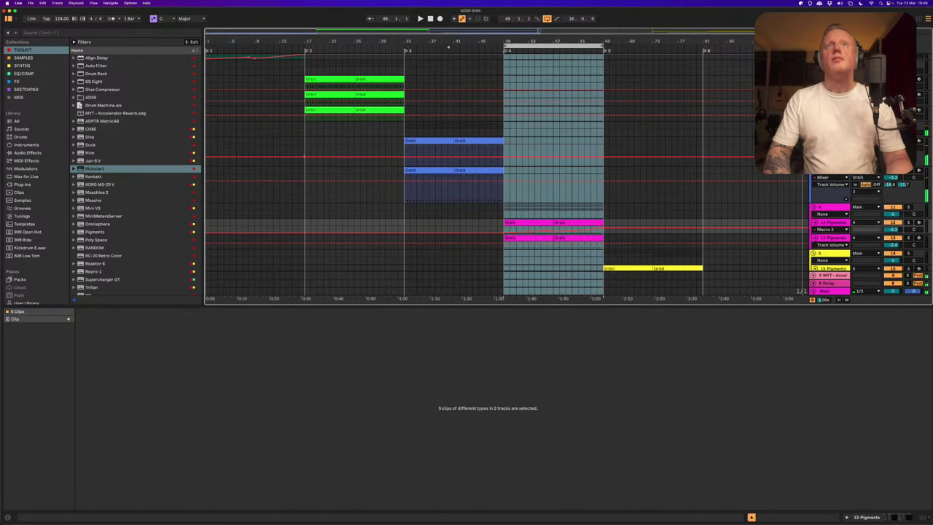
Open the first Orbit clip on 12-Pigments and examine its notes and Macro 3 automation
scroll(612, 153, "down", 5)
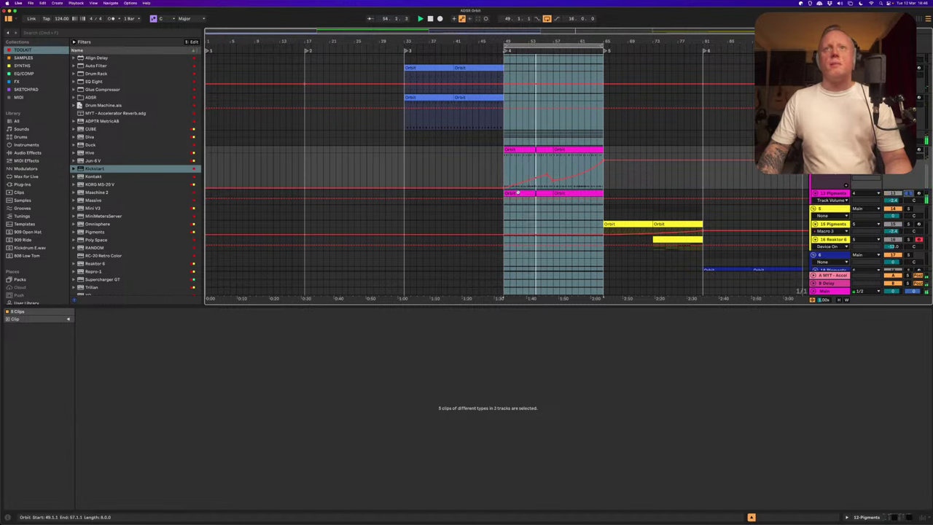
left_click(534, 160)
left_click(534, 161)
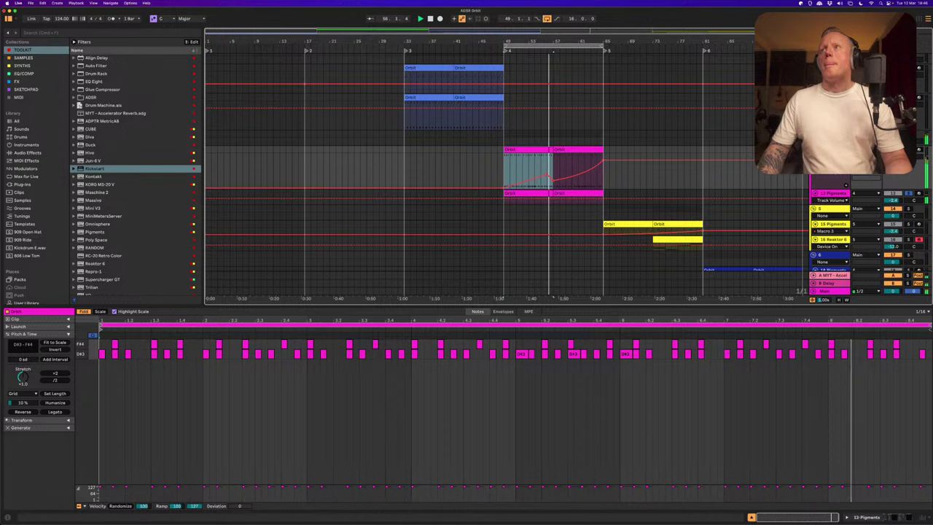
Examine the notes of the first Orbit clip on 13-Pigments and the drum clips in the fourth section
scroll(673, 170, "down", 1)
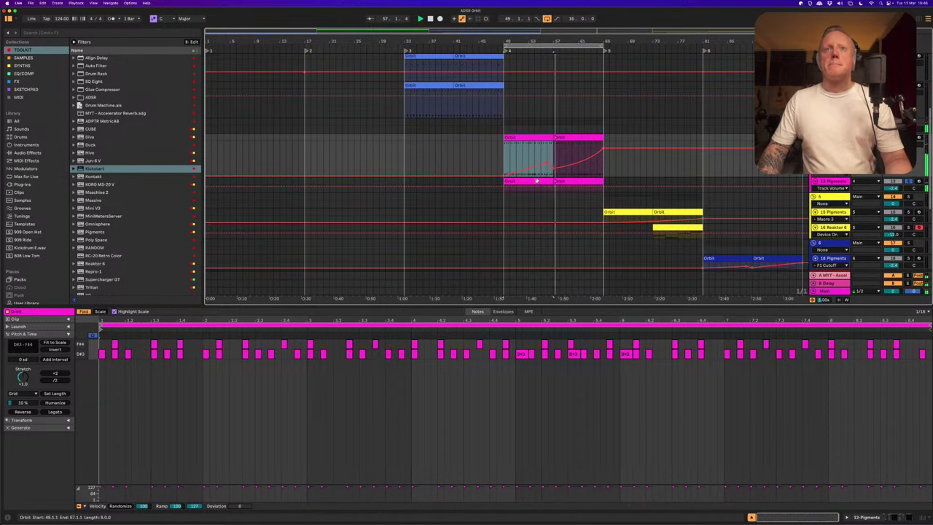
key("Down")
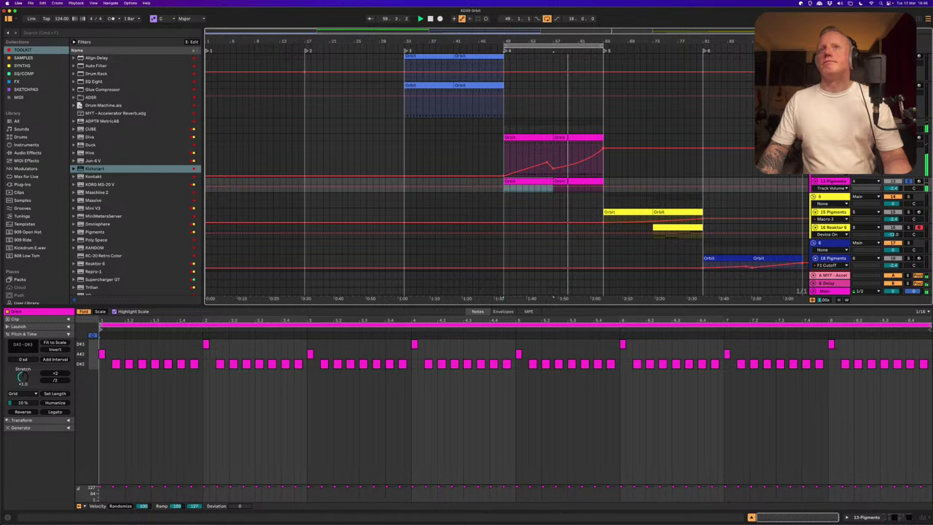
scroll(623, 130, "down", 5)
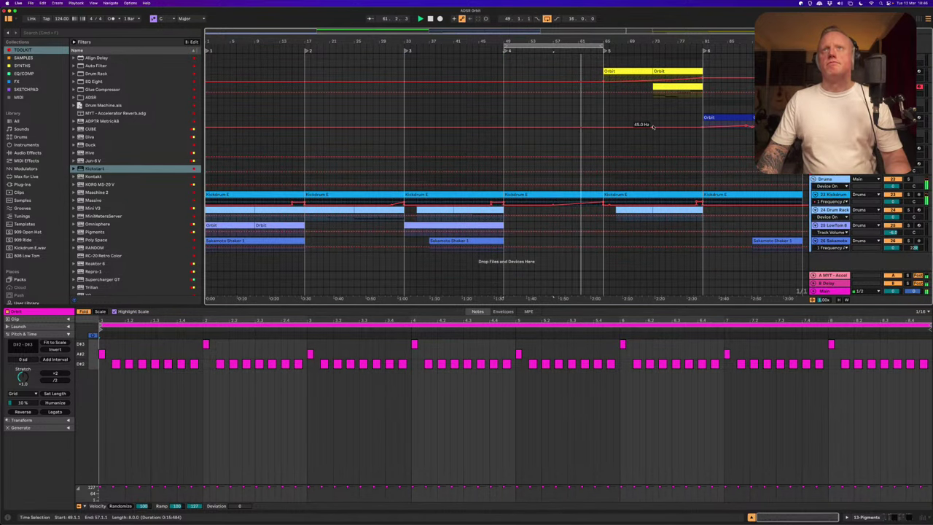
scroll(659, 129, "up", 5)
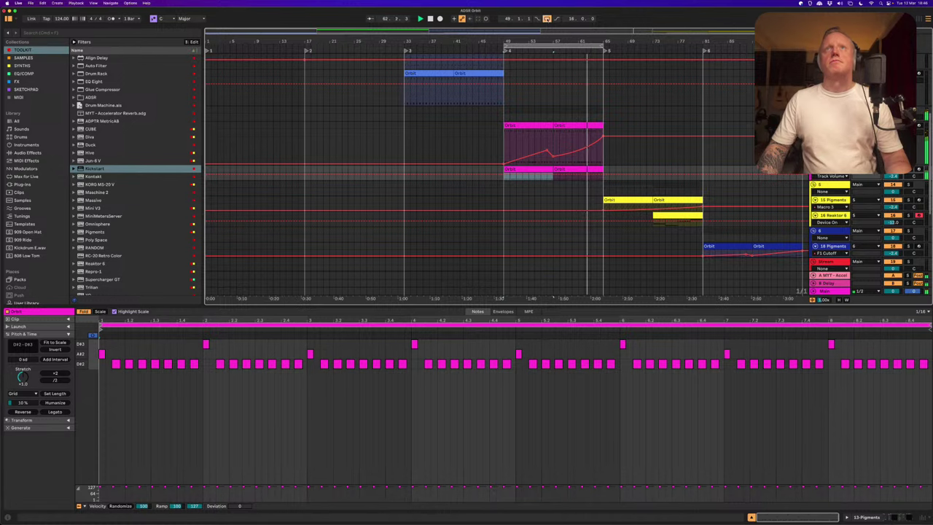
Play the fifth section from bar 73 with looping off, hide the automation lanes and look over its synth and drum clips
scroll(618, 174, "right", 3)
scroll(626, 171, "down", 2)
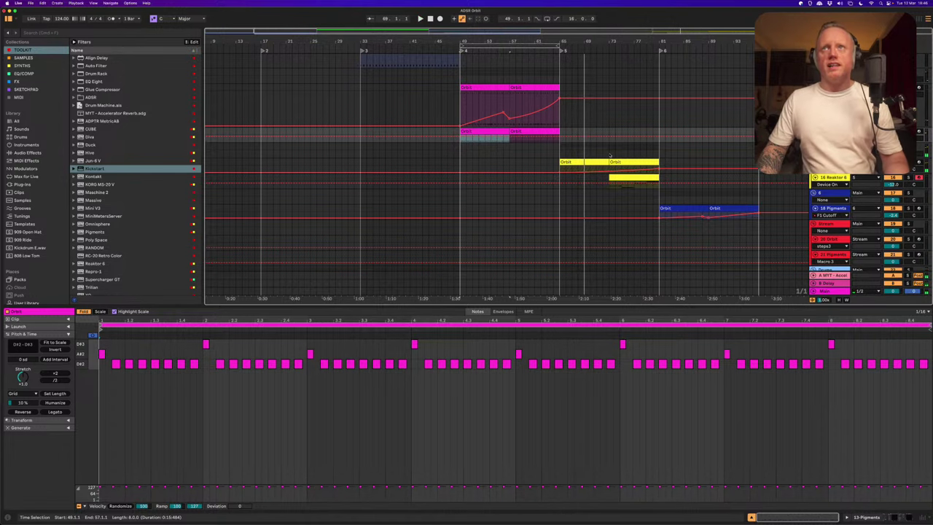
left_click(609, 154)
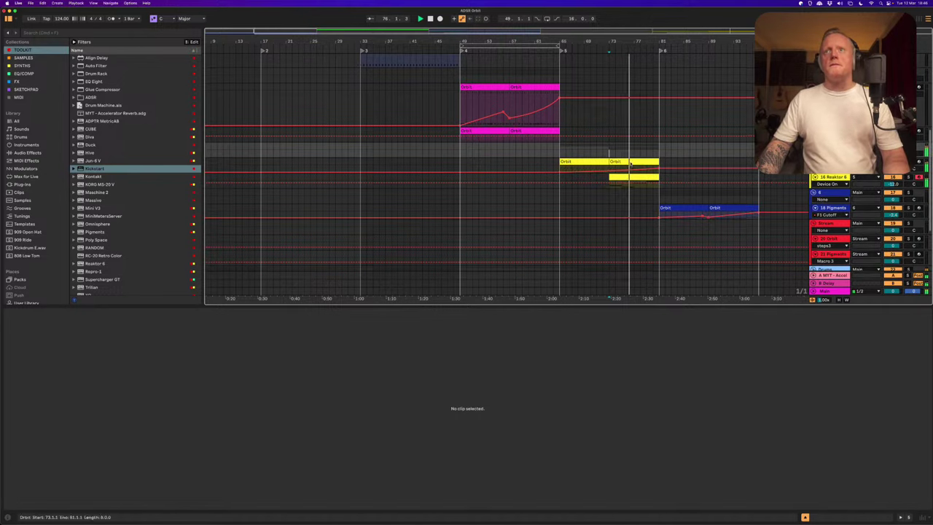
key("a")
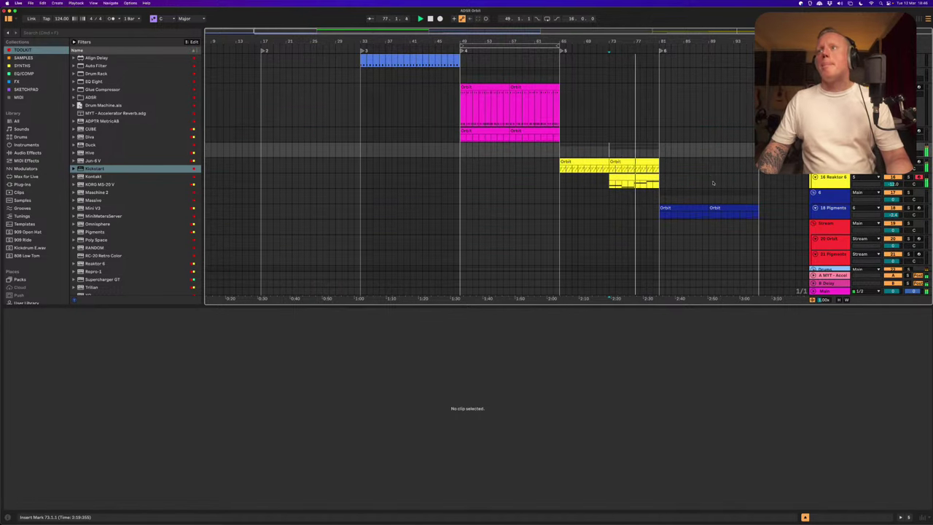
scroll(711, 184, "down", 2)
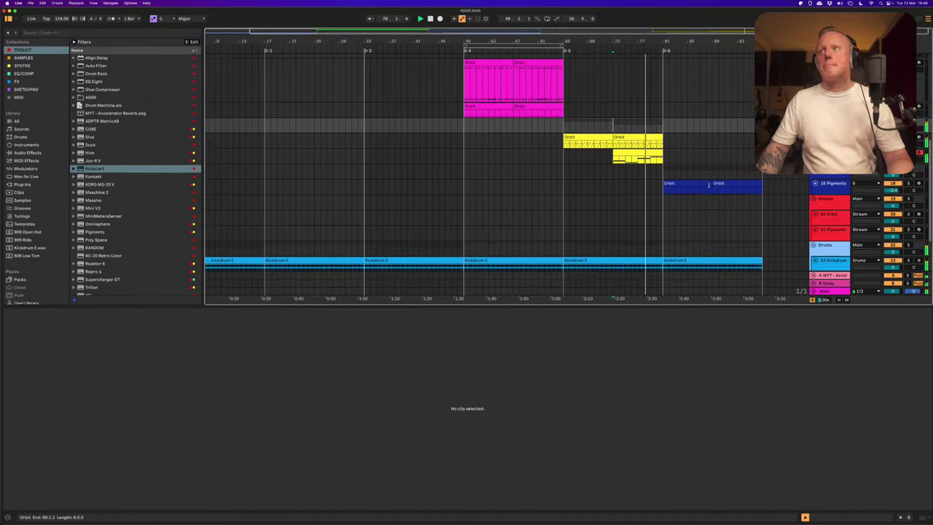
scroll(708, 184, "up", 4)
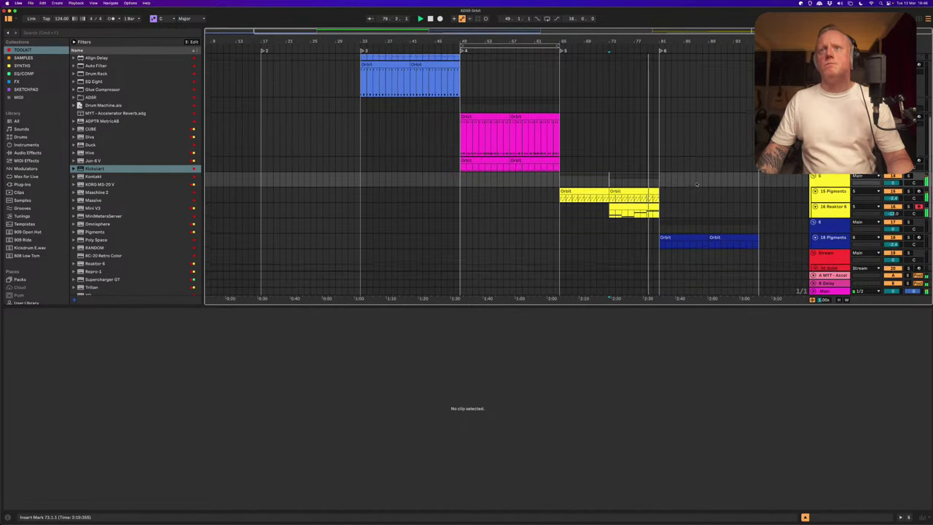
scroll(696, 183, "down", 5)
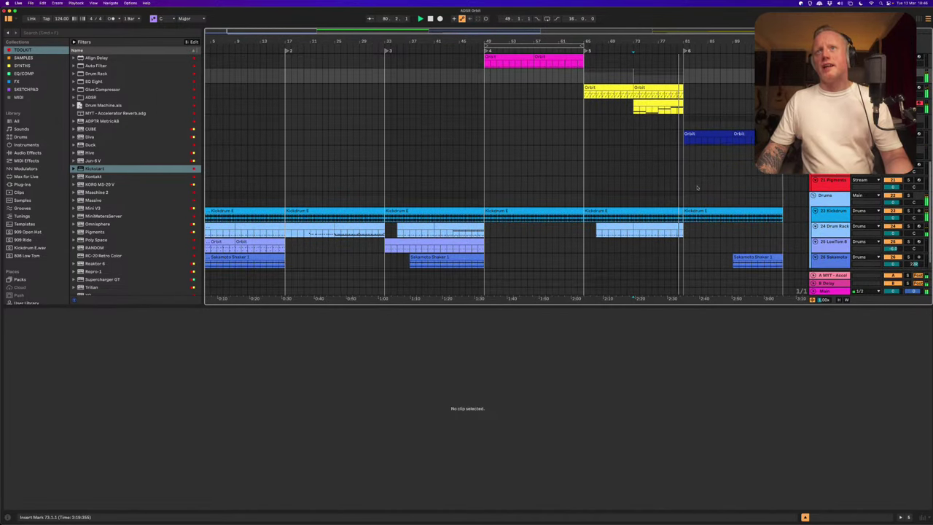
Open the first Orbit clip on 18-Pigments, play it, and loop both of the track's clips over bars 81 to 97
left_click(709, 134)
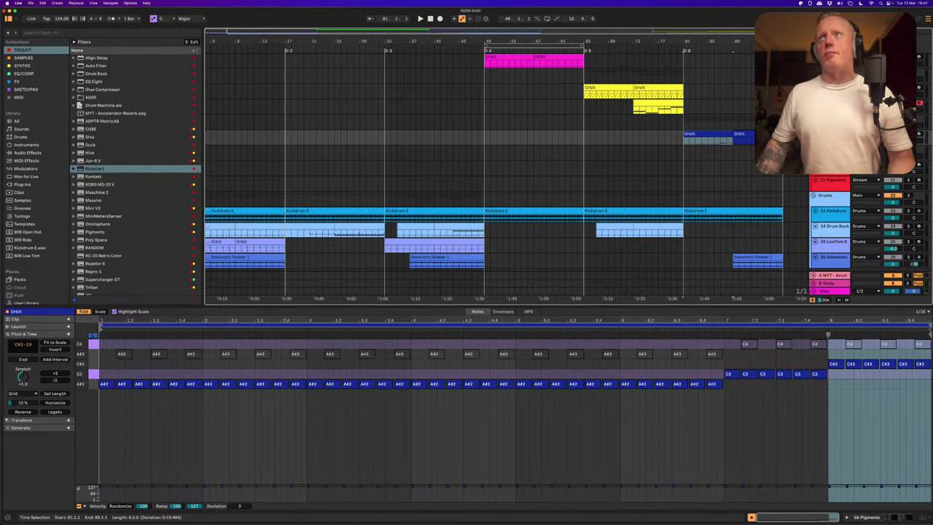
scroll(706, 156, "down", 1)
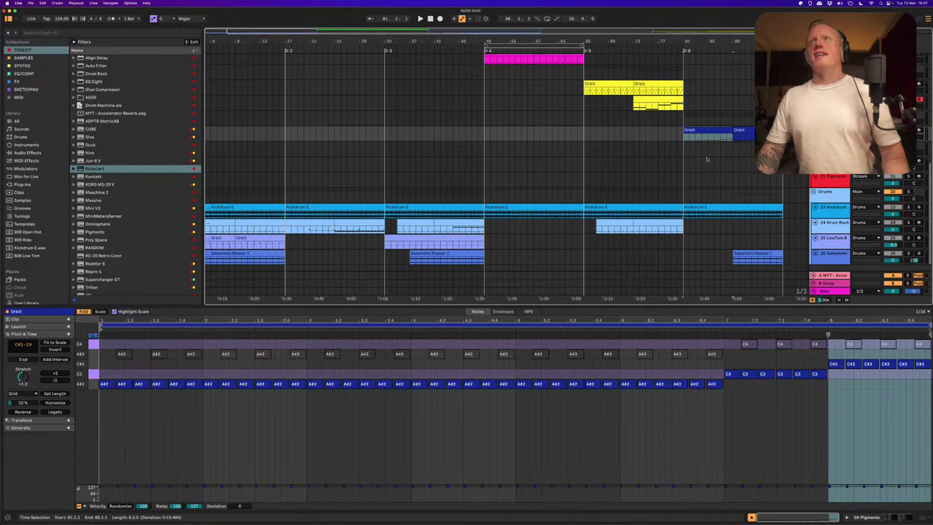
key("space")
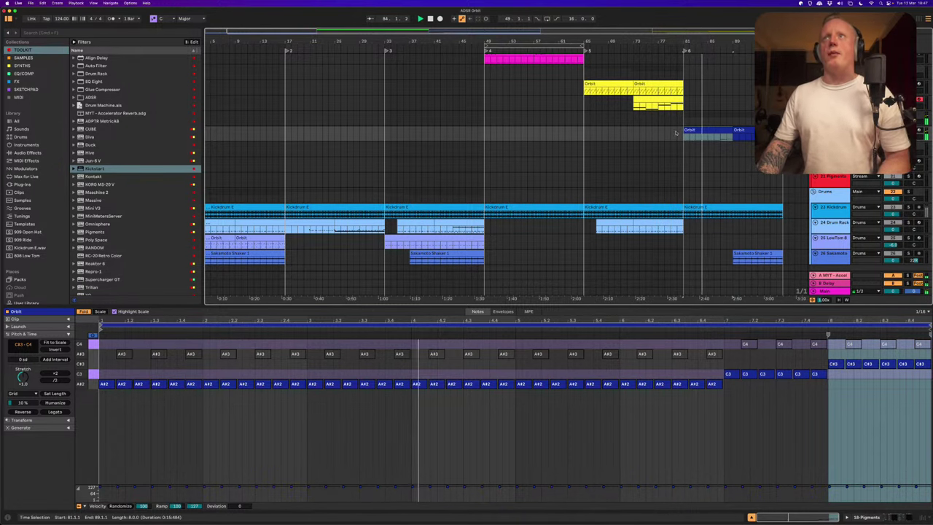
left_click(752, 131, "shift")
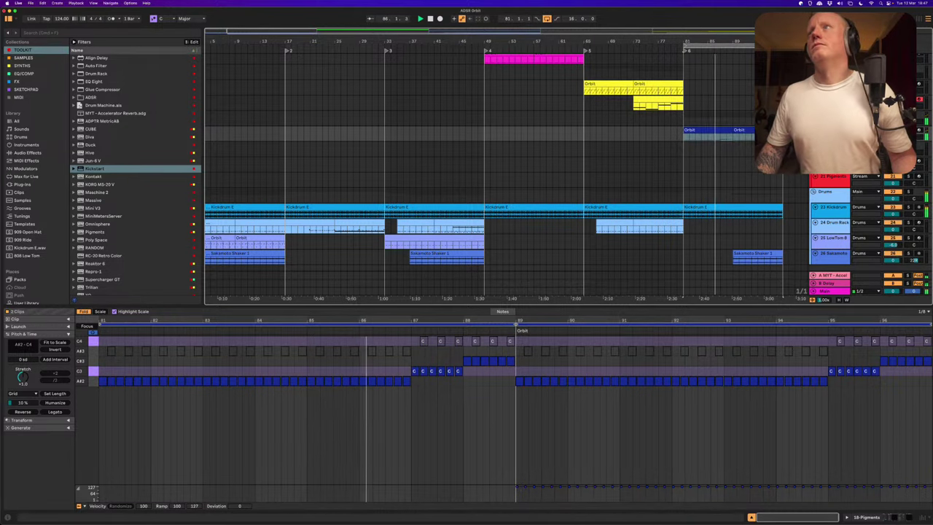
Examine the sixth section's drum and shaker clips against the earlier sections' synth clips
scroll(493, 170, "down", 1)
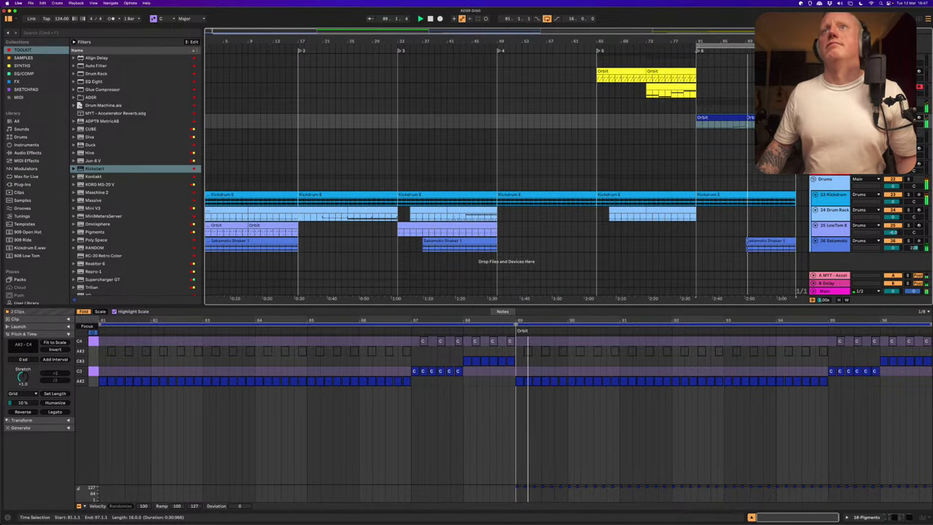
scroll(503, 170, "up", 3)
scroll(503, 170, "up", 5)
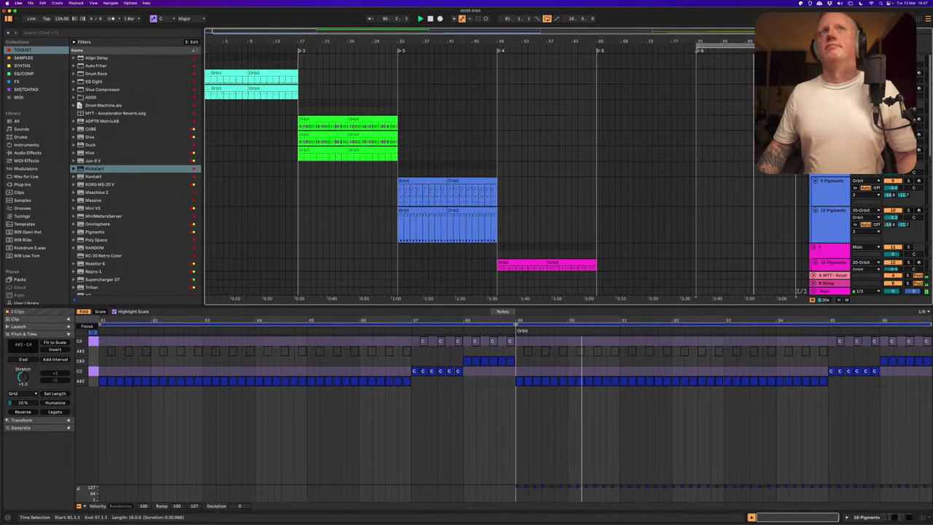
scroll(503, 170, "down", 8)
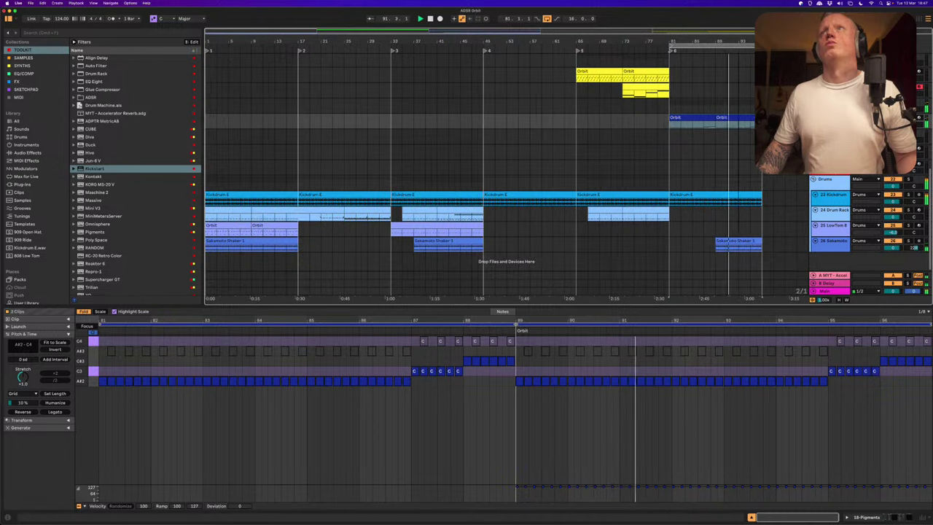
scroll(503, 169, "up", 2)
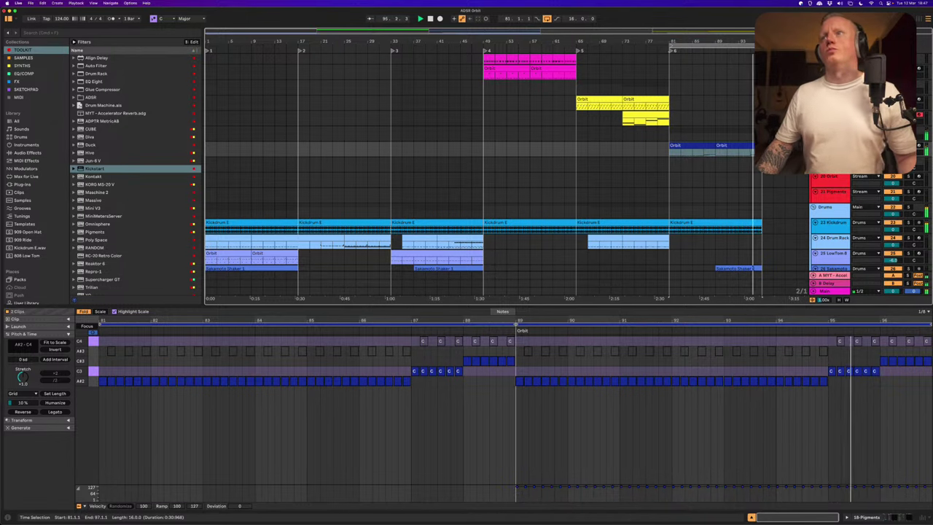
scroll(481, 175, "down", 1)
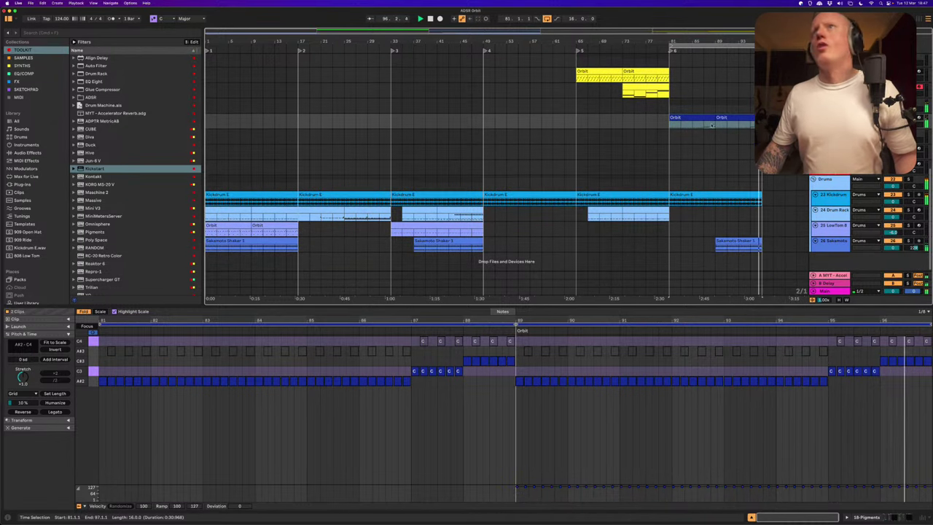
scroll(555, 218, "up", 5)
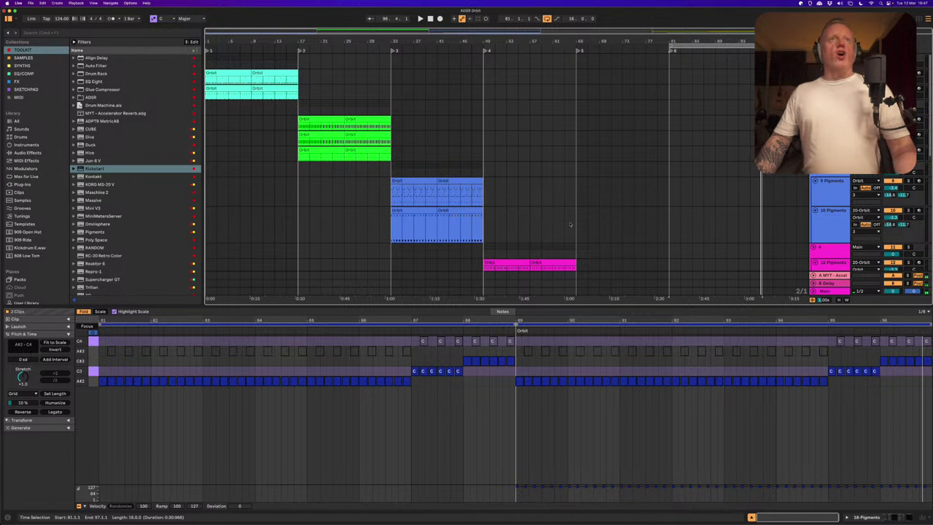
scroll(479, 175, "down", 3)
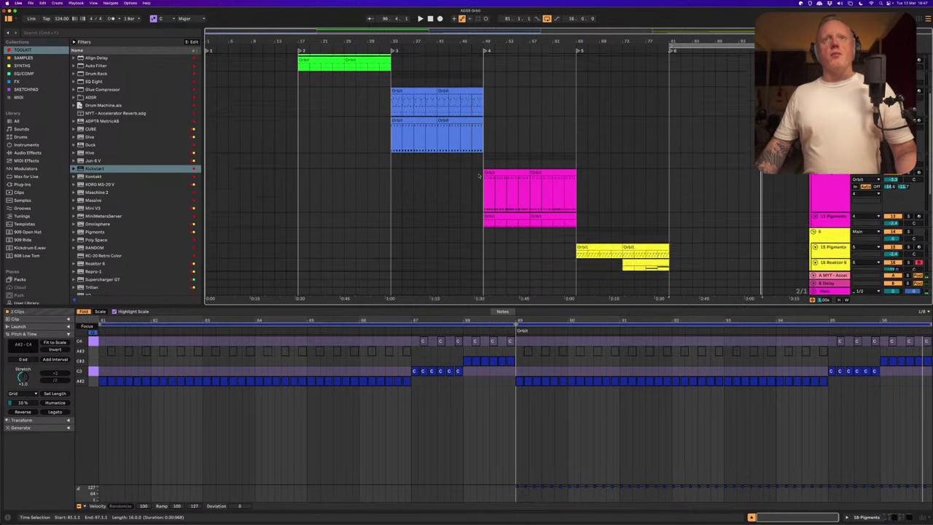
Play the arrangement from the start of the first section at bar 1
scroll(256, 88, "up", 3)
left_click(209, 52)
key("space")
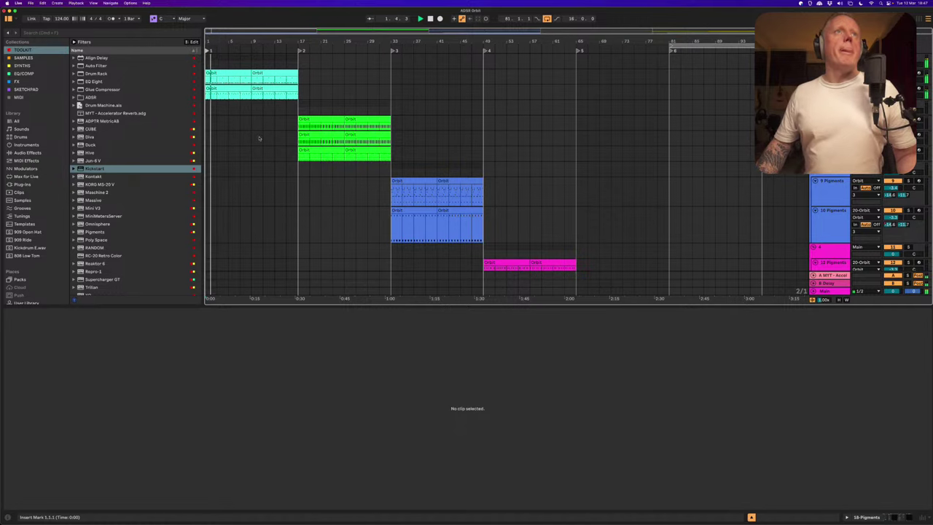
Enlarge the arrangement area and examine the notes of the first Orbit clip on the LowTom 808 track
scroll(262, 142, "down", 10)
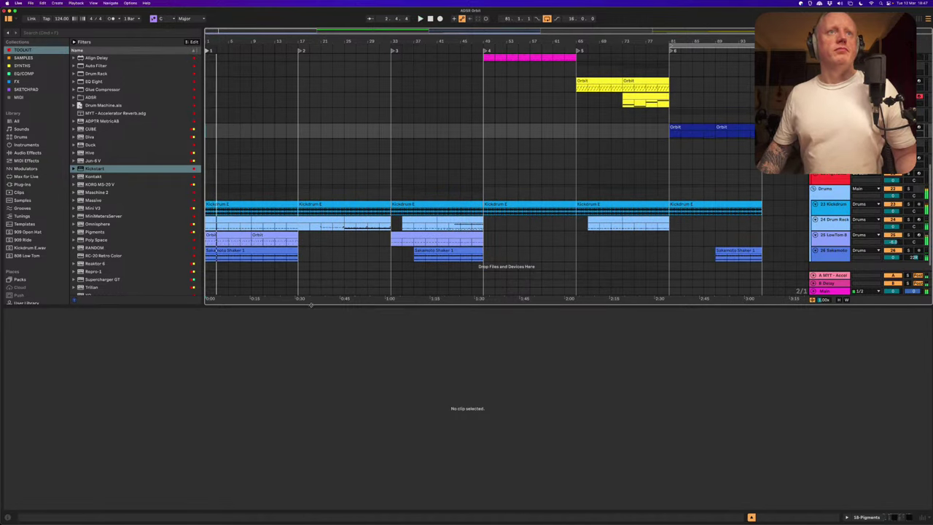
left_click_drag(309, 305, 297, 377)
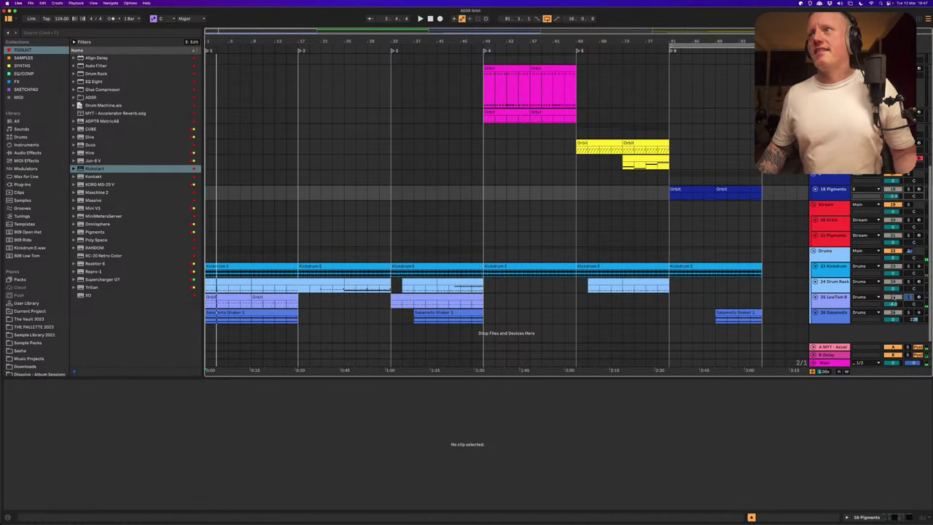
left_click(232, 298)
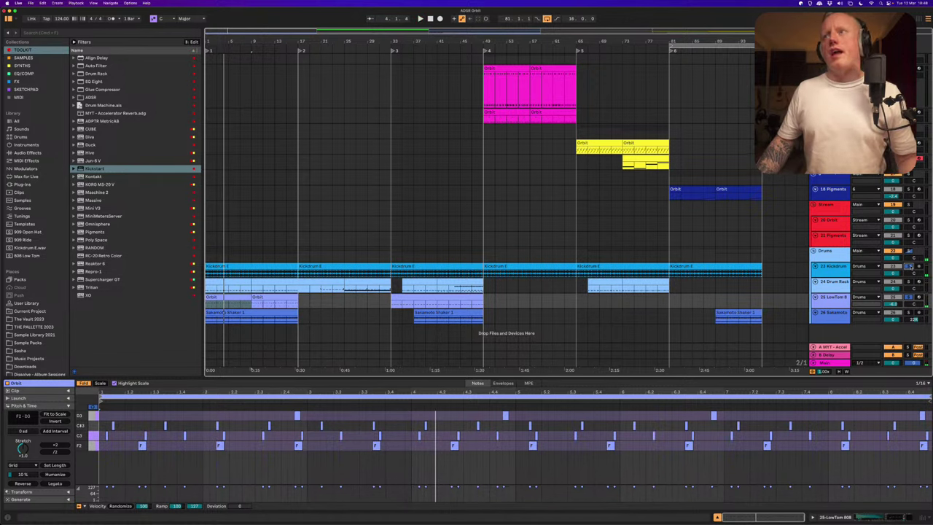
scroll(547, 248, "up", 5)
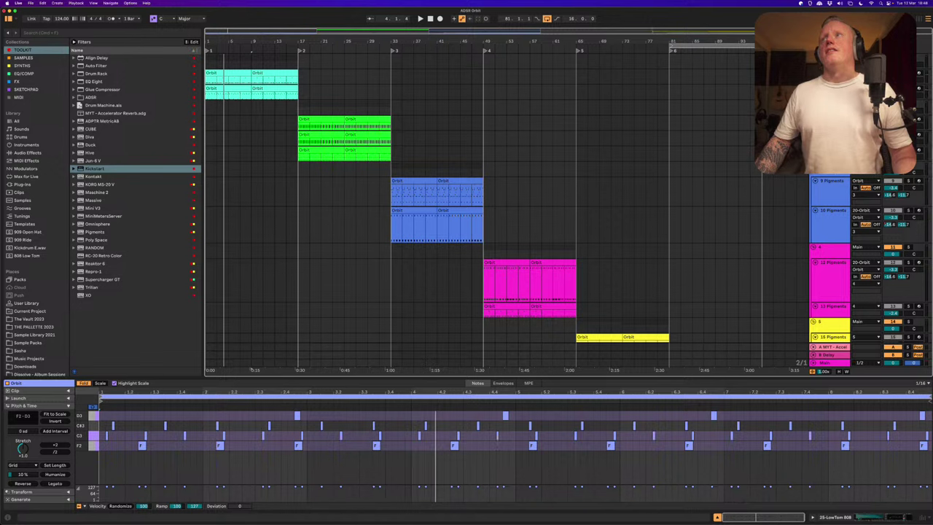
Play the first section and compare the notes of the first Orbit clips on 3-Pigments and 2-Pigments
left_click(236, 88)
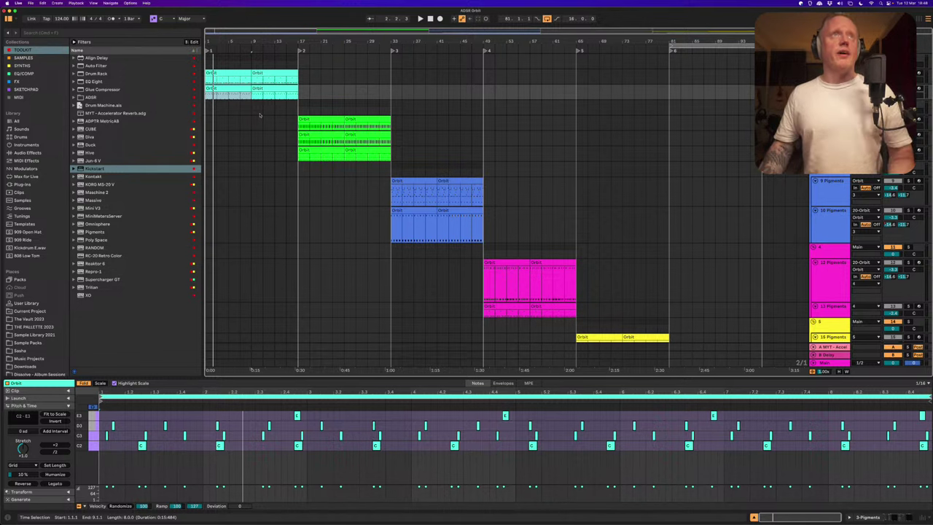
key("space")
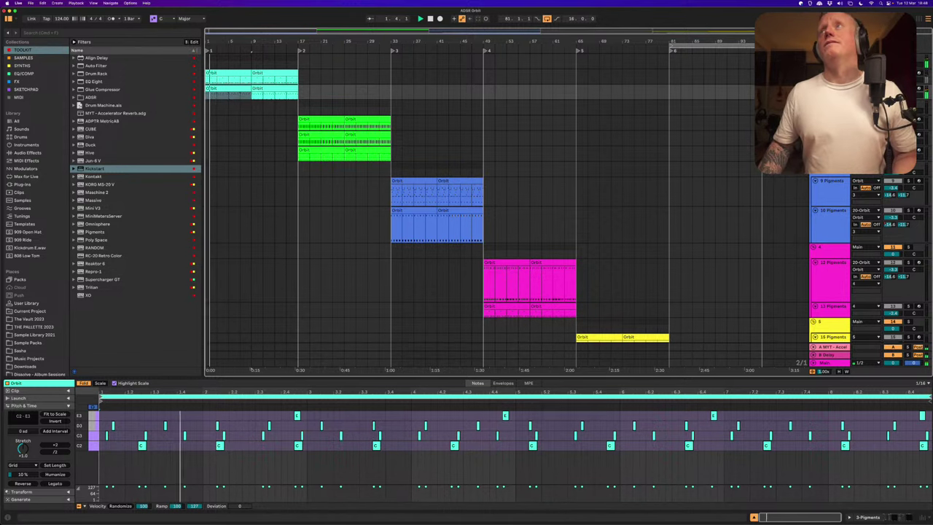
left_click(425, 172)
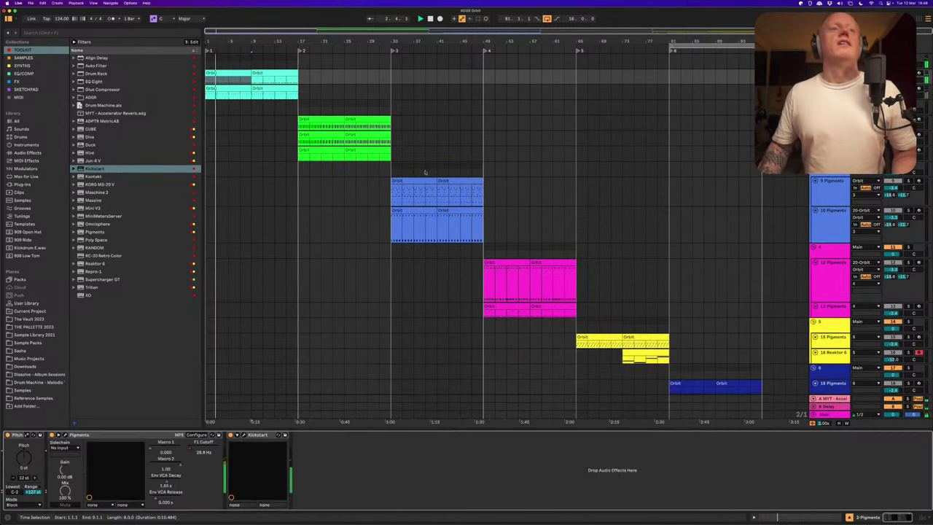
key("shift+Tab")
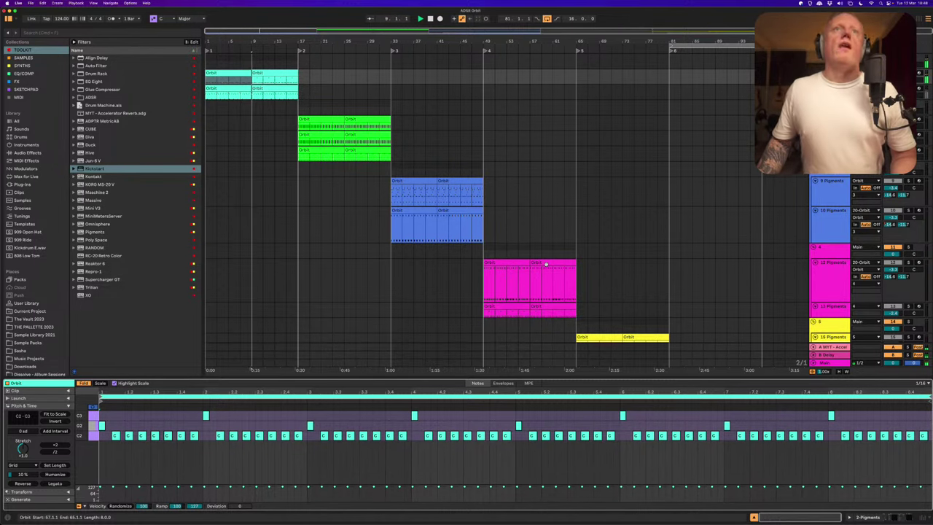
Open the Orbit plug-in on the 20-Orbit track and move its window to the middle of the arrangement
scroll(614, 272, "down", 8)
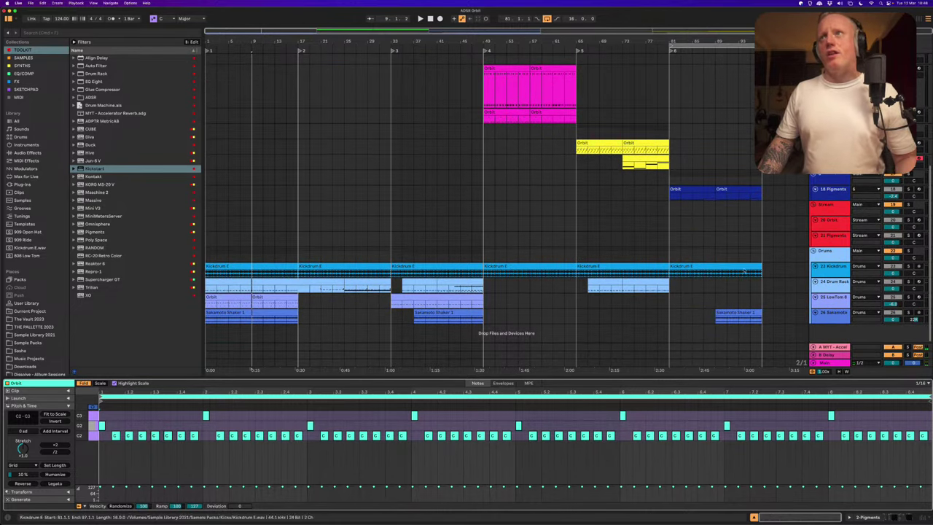
scroll(698, 274, "up", 4)
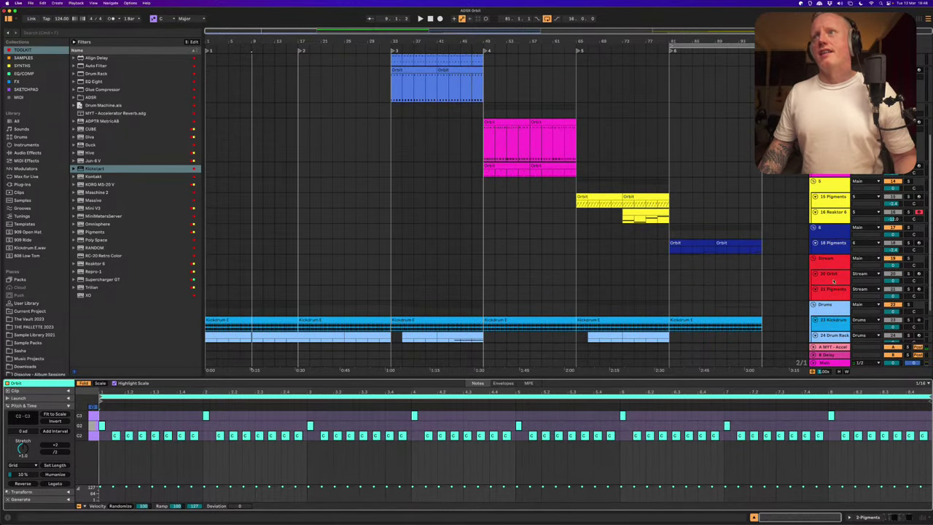
left_click(831, 275)
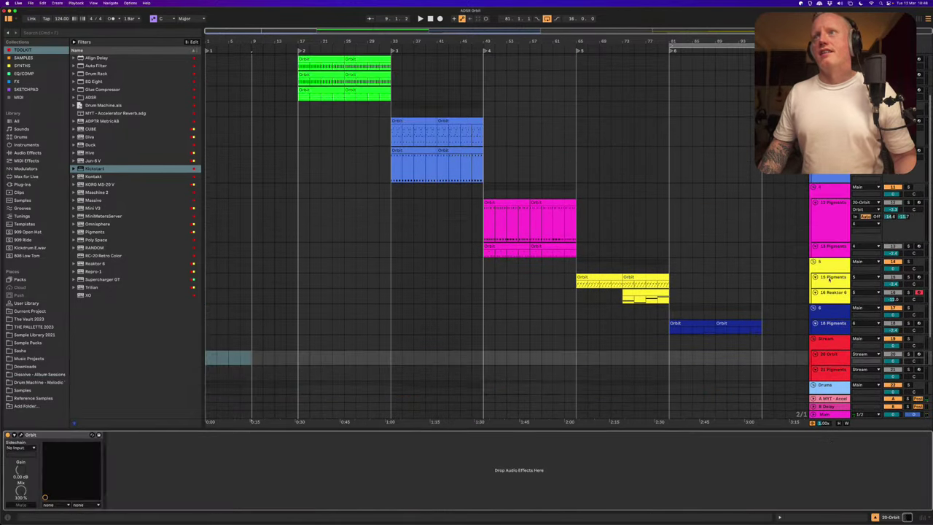
left_click(21, 434)
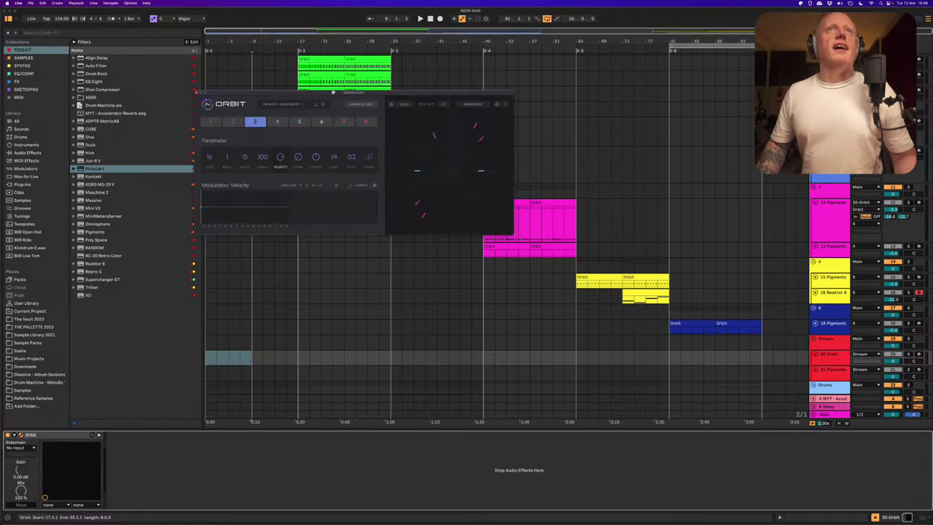
left_click_drag(334, 92, 482, 196)
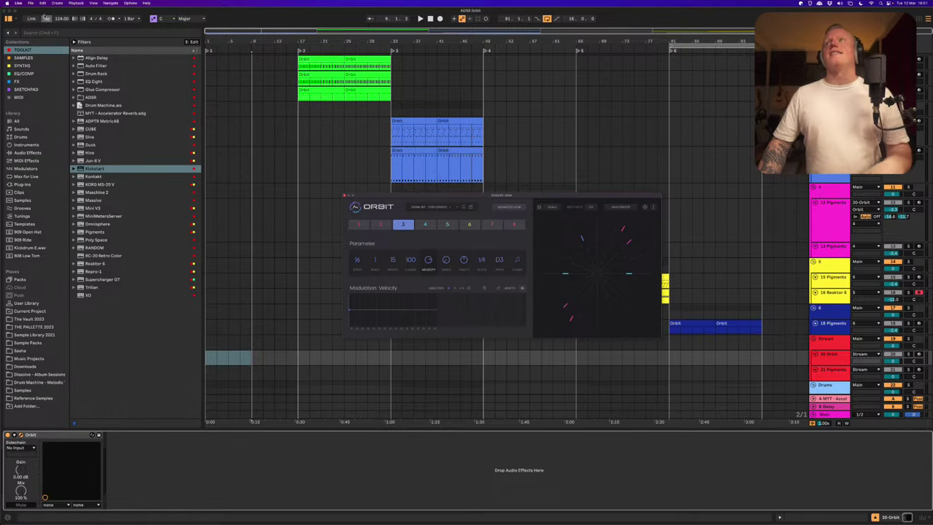
Move the Live window aside, switch to the Orbit product page in the Brave browser and dismiss the live chat window
left_click_drag(53, 17, 315, 11)
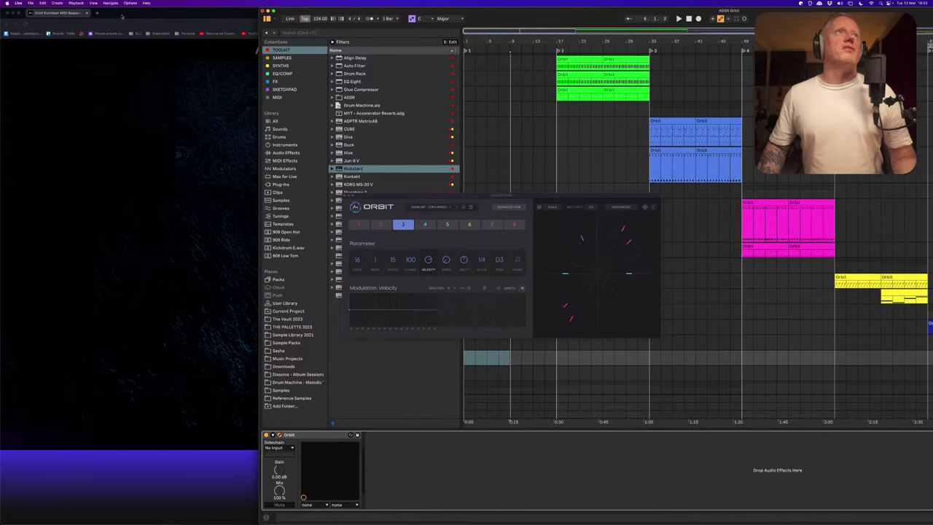
left_click(122, 16)
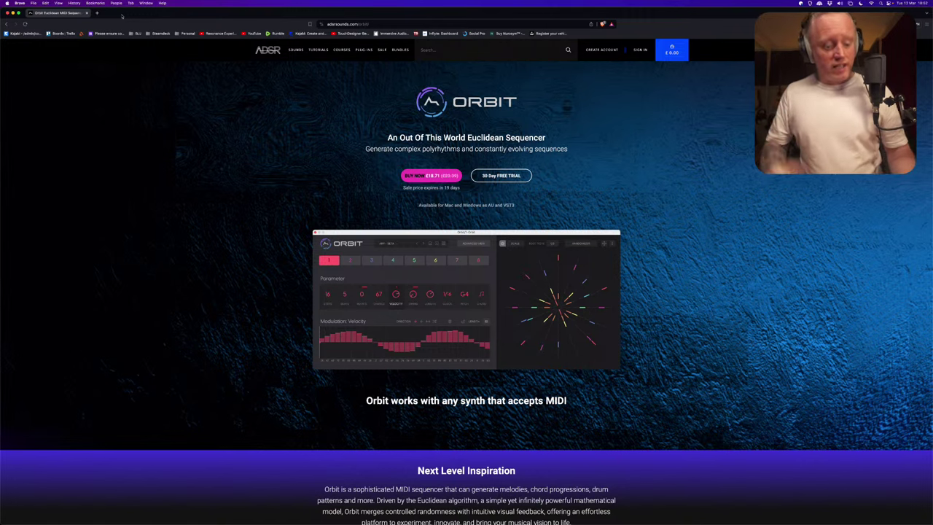
key("super+Tab")
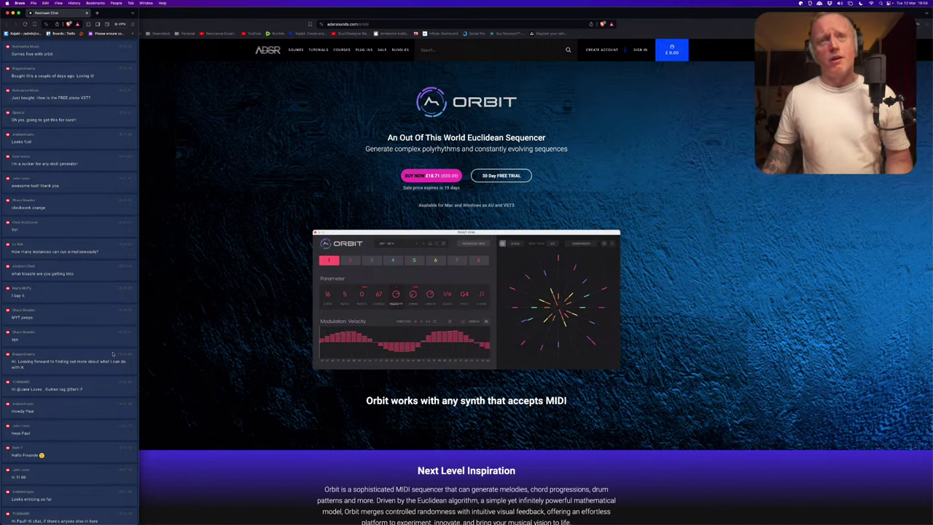
key("super+w")
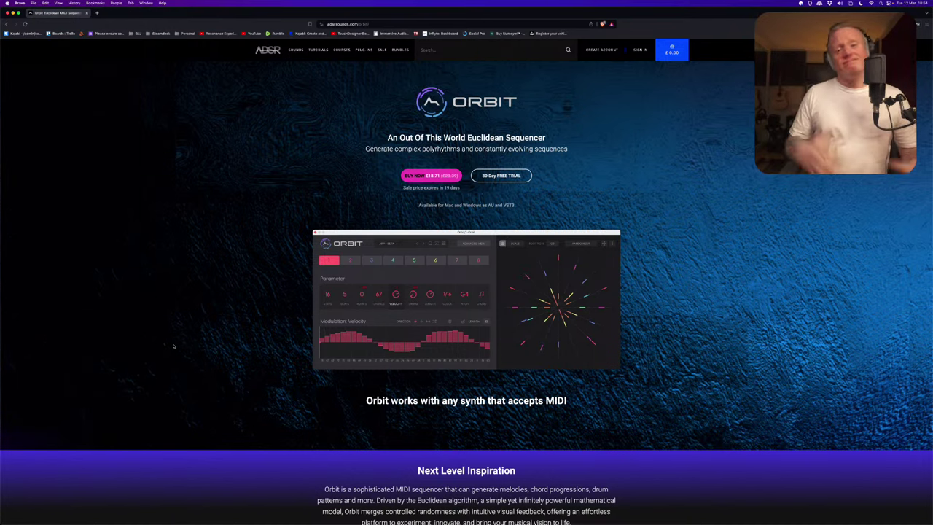